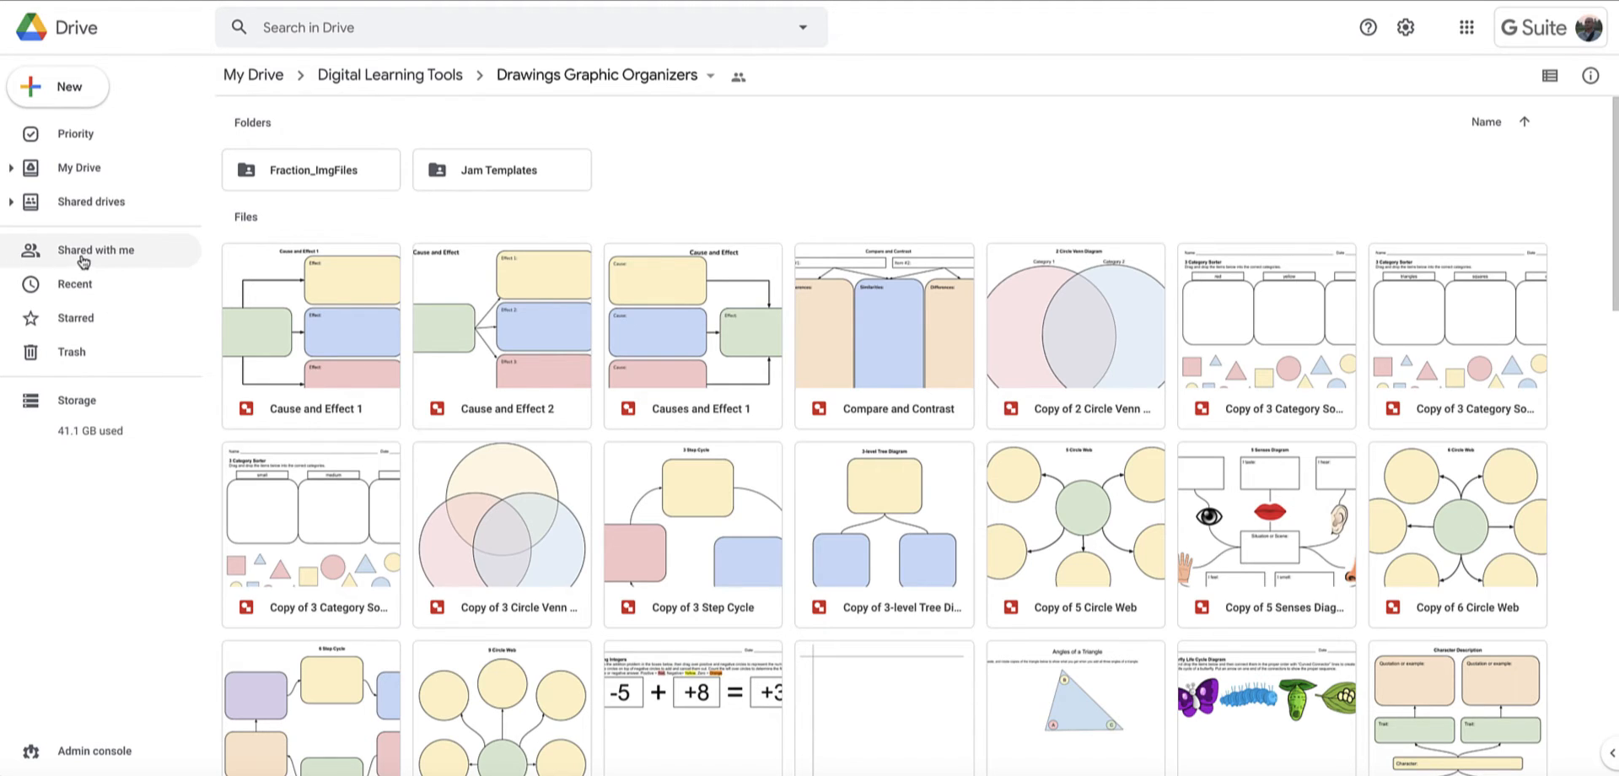
# Open the items shared with the account and browse through them
pyautogui.click(85, 258)
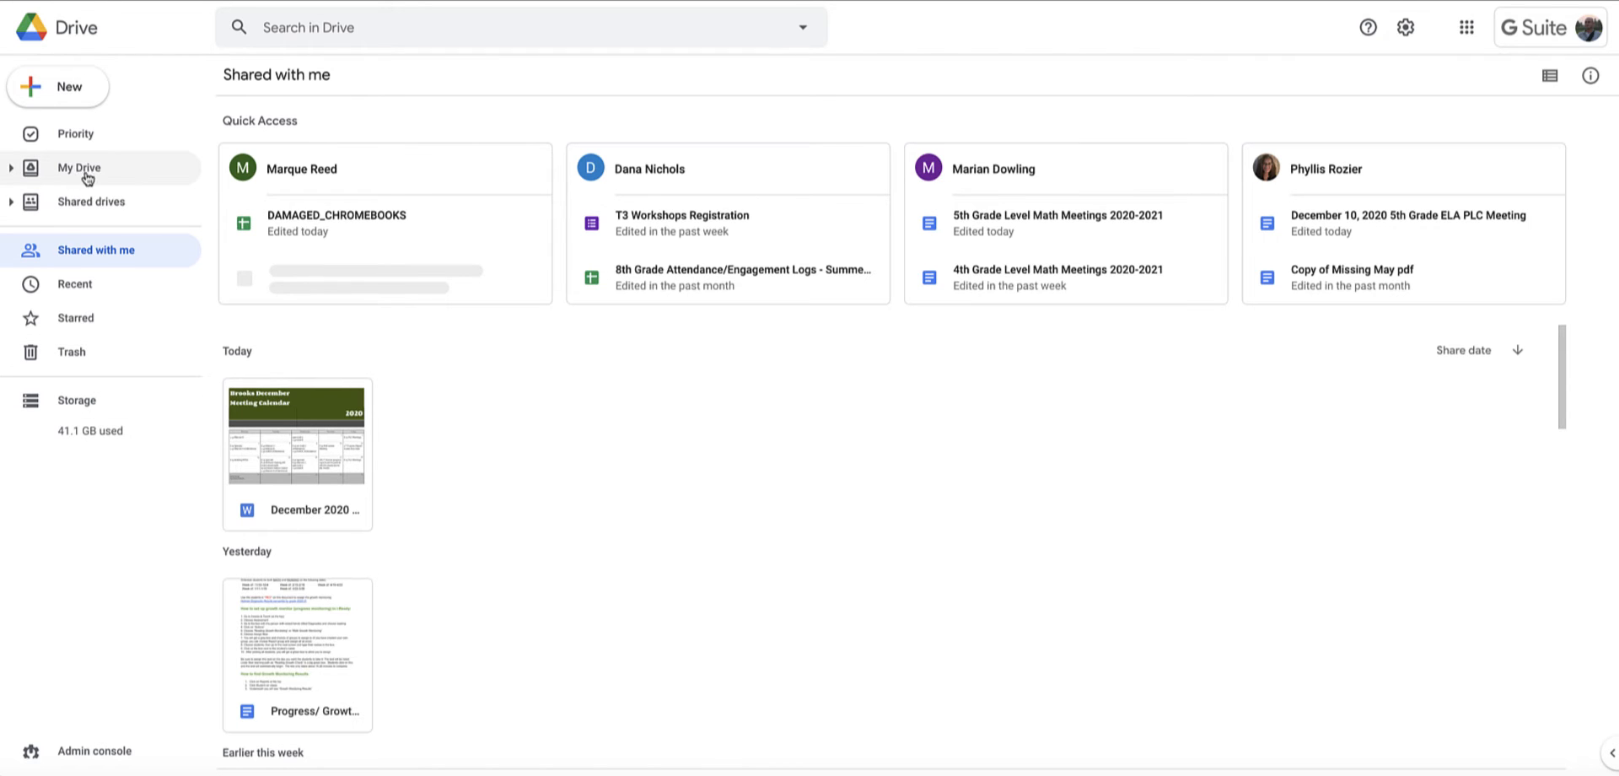
pyautogui.scroll(-15, 516, 483)
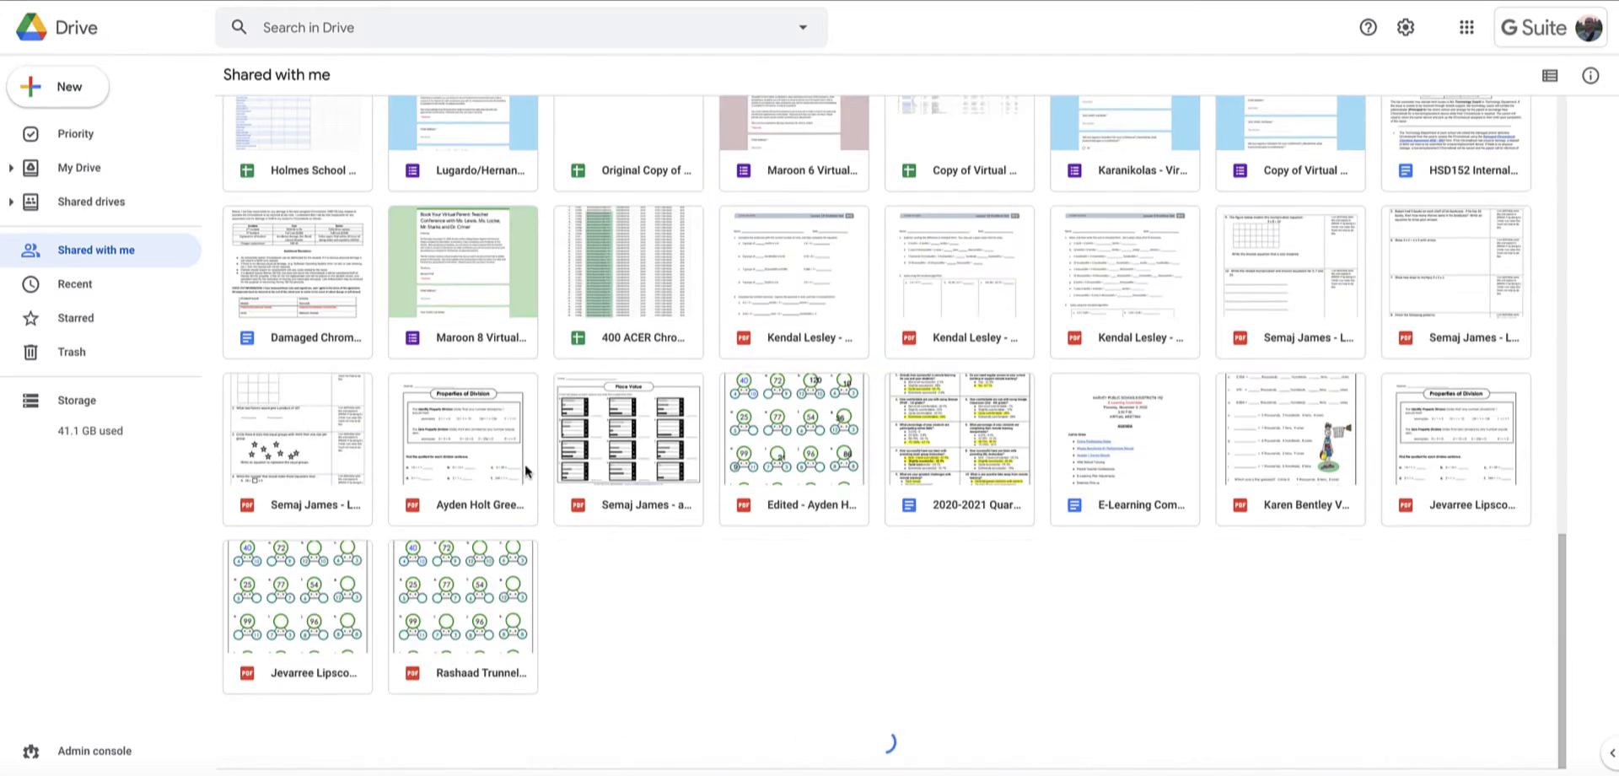
pyautogui.scroll(15, 525, 462)
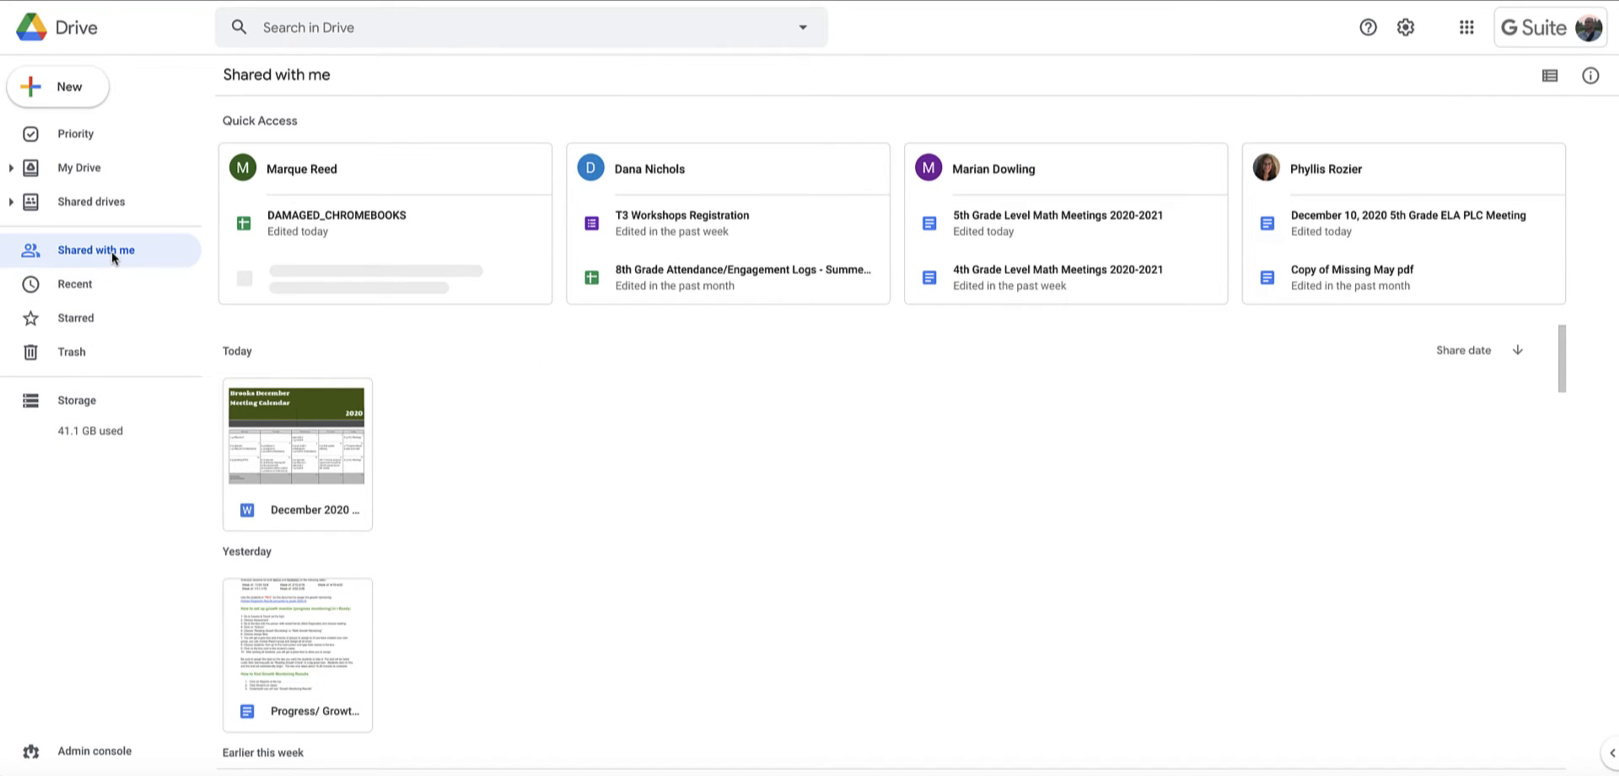
pyautogui.rightClick(301, 459)
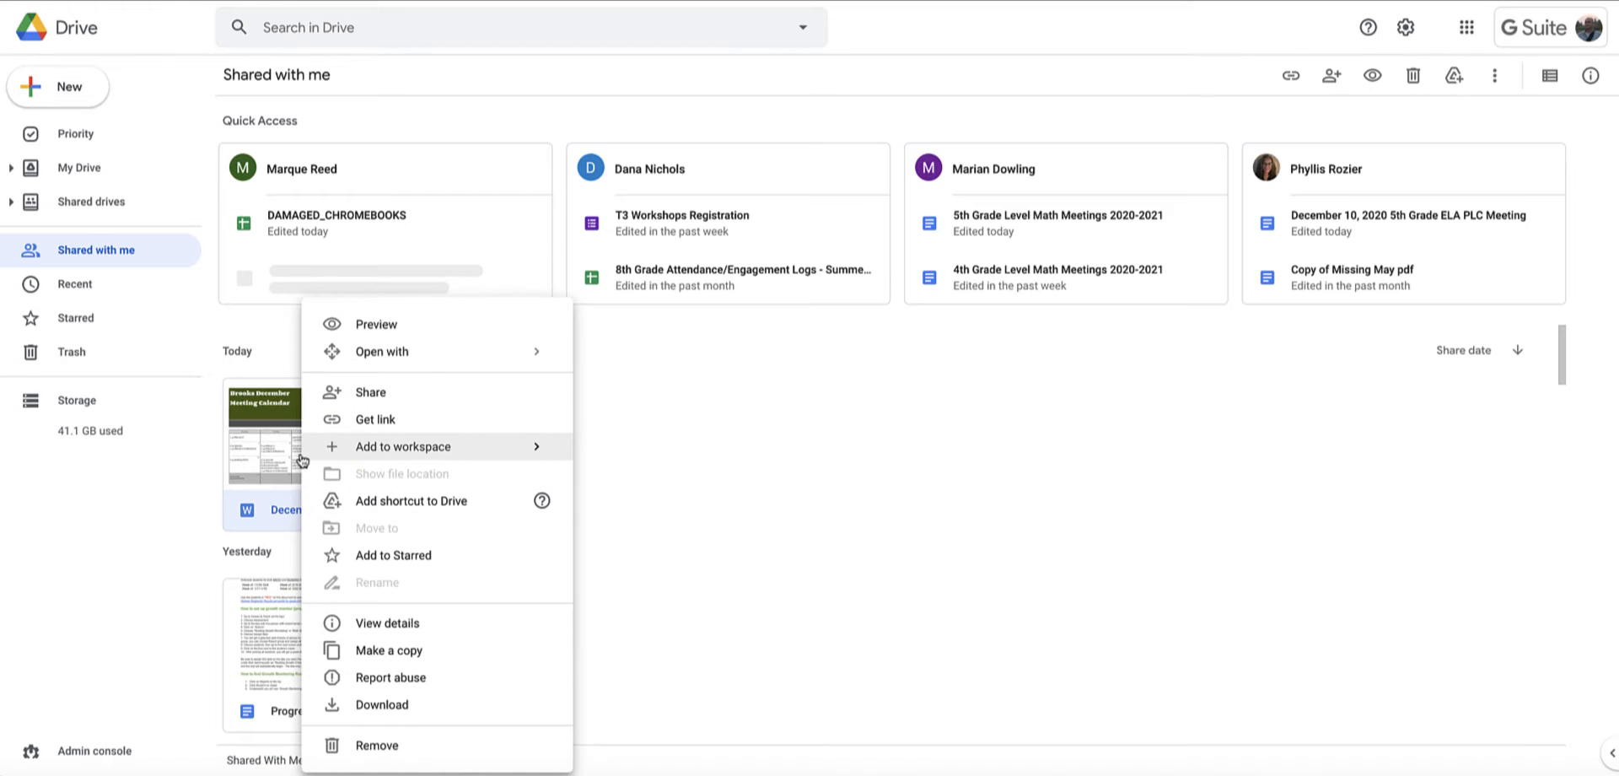
pyautogui.click(663, 449)
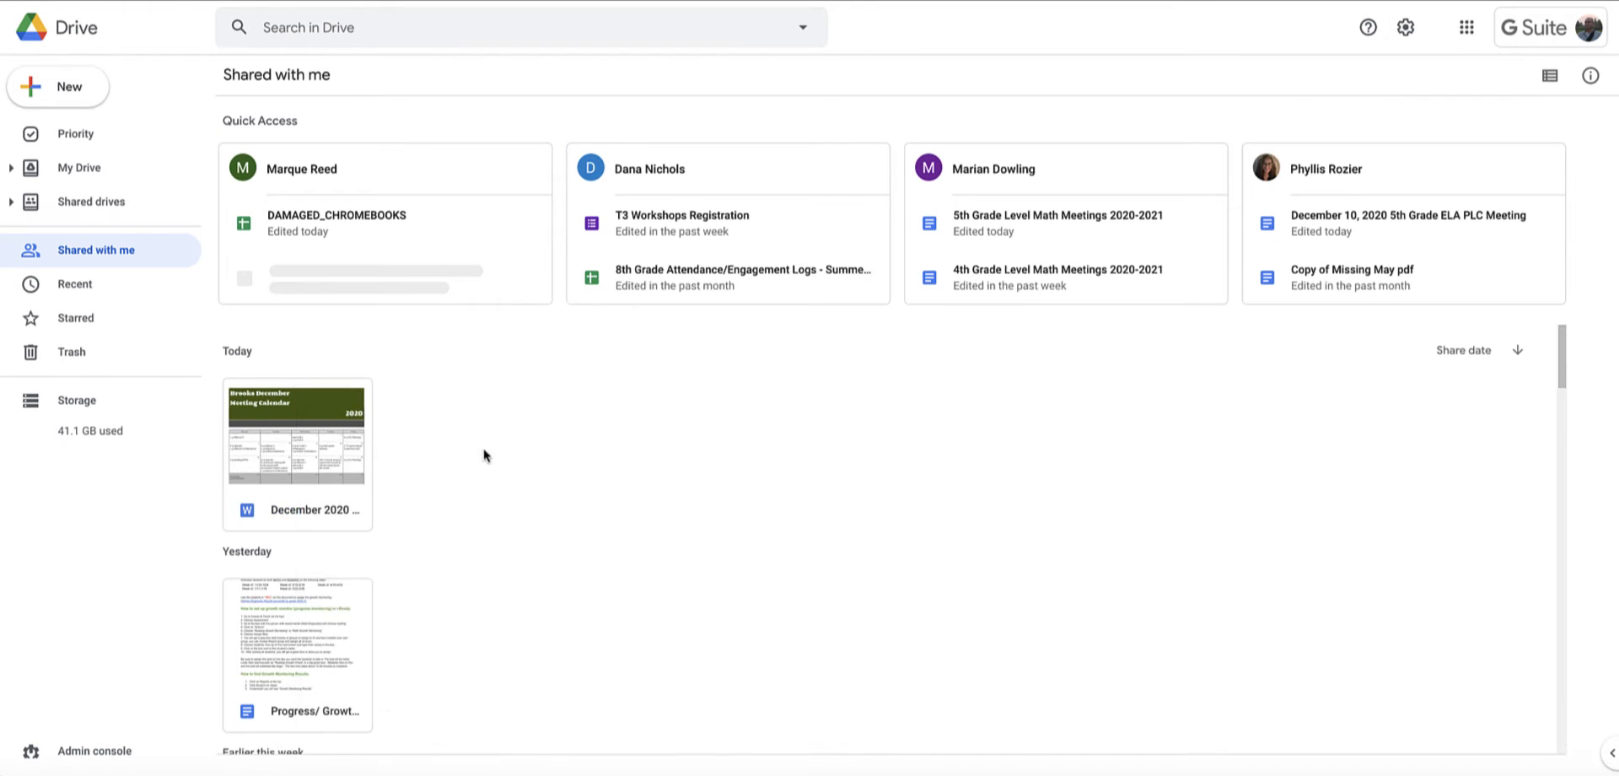
# Add a shortcut to the shared "0 k-2 Jamboard Collections" folder inside a new My Drive folder named "Graphic Organizers"
pyautogui.scroll(-5, 485, 454)
pyautogui.rightClick(262, 419)
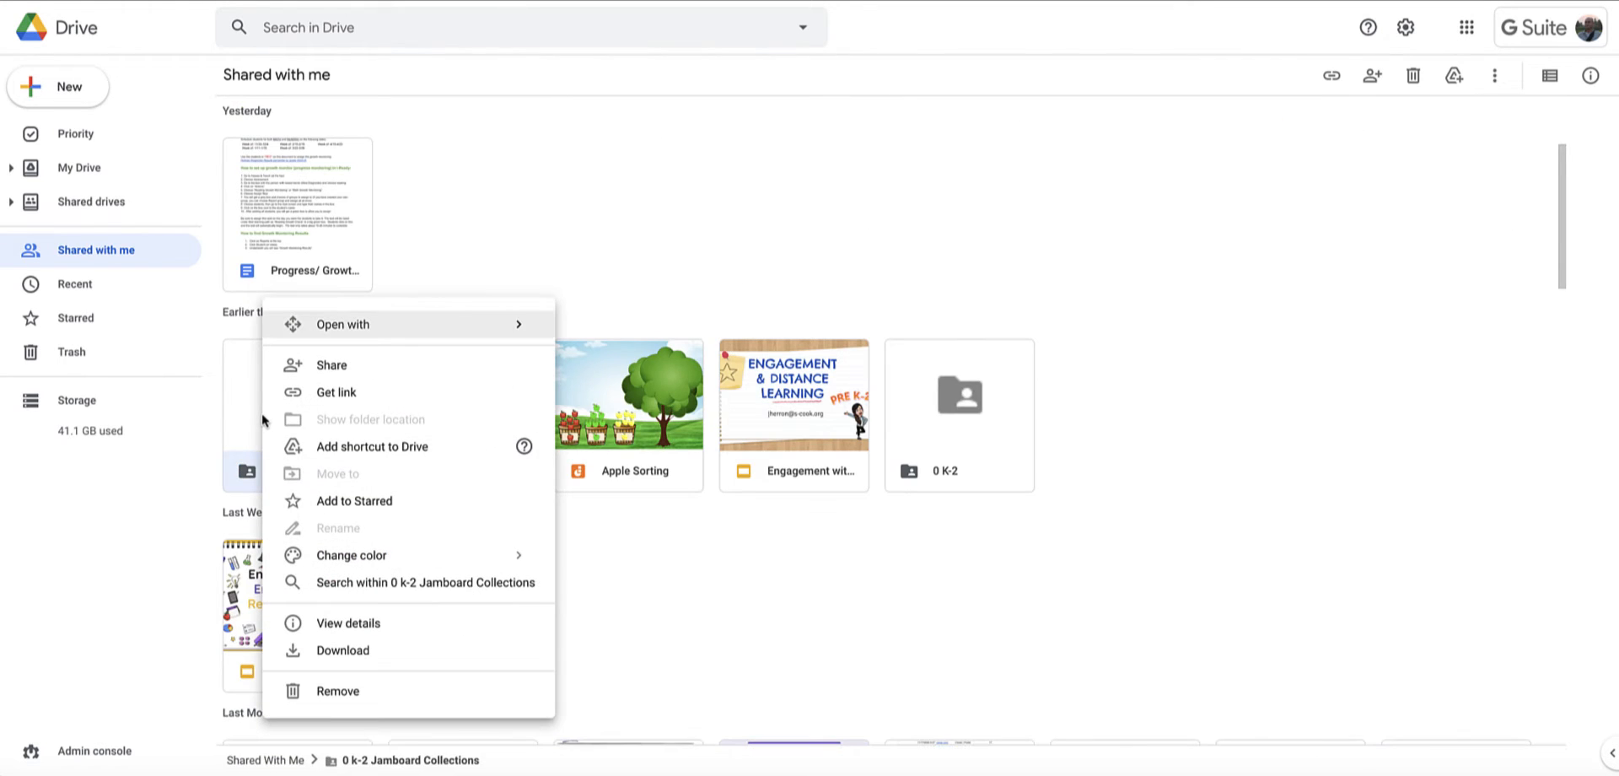
pyautogui.click(355, 448)
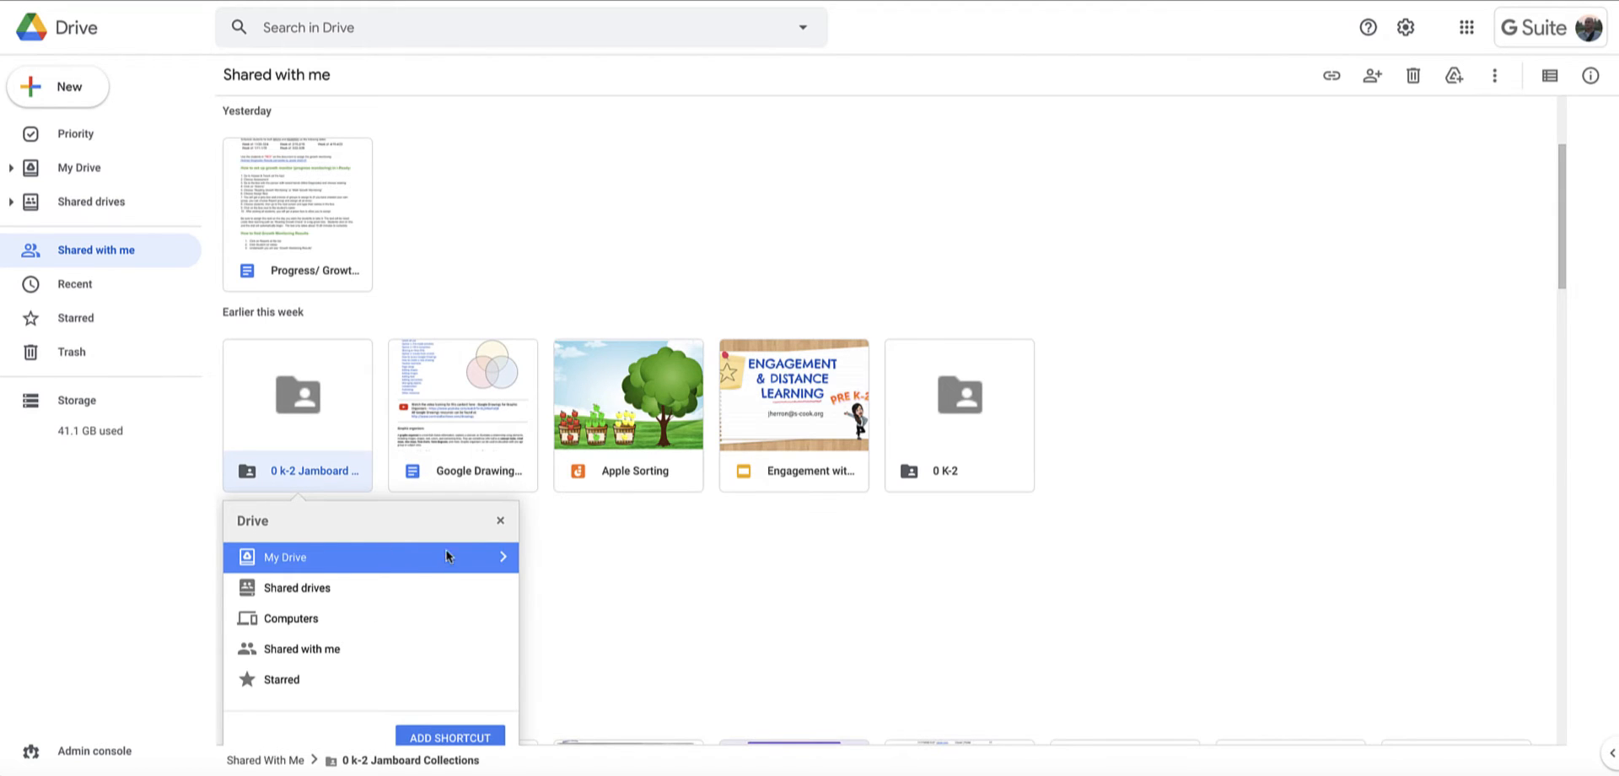
pyautogui.click(501, 561)
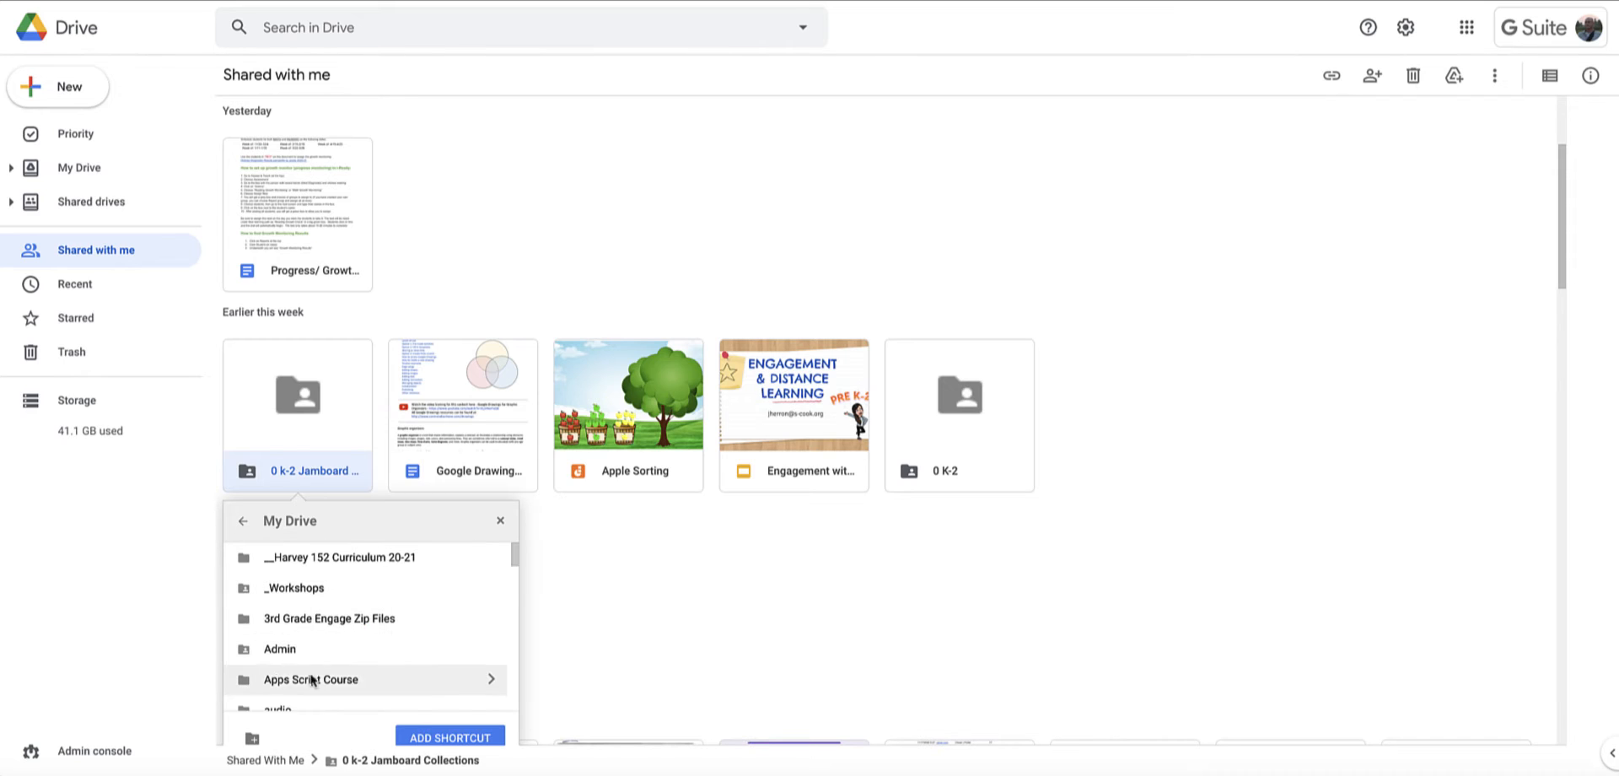
pyautogui.click(253, 744)
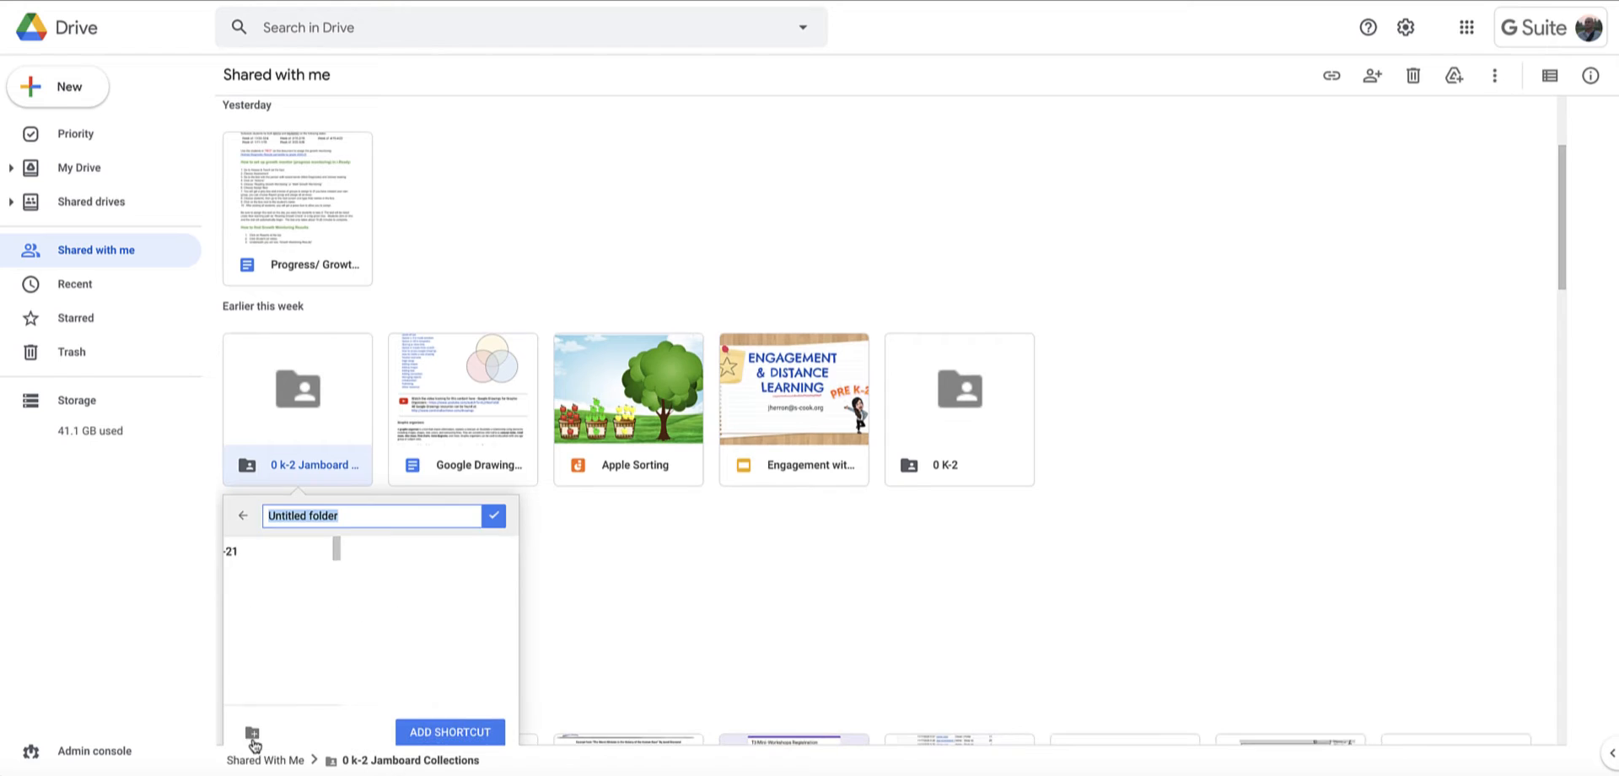
pyautogui.write('Graphic Organizers')
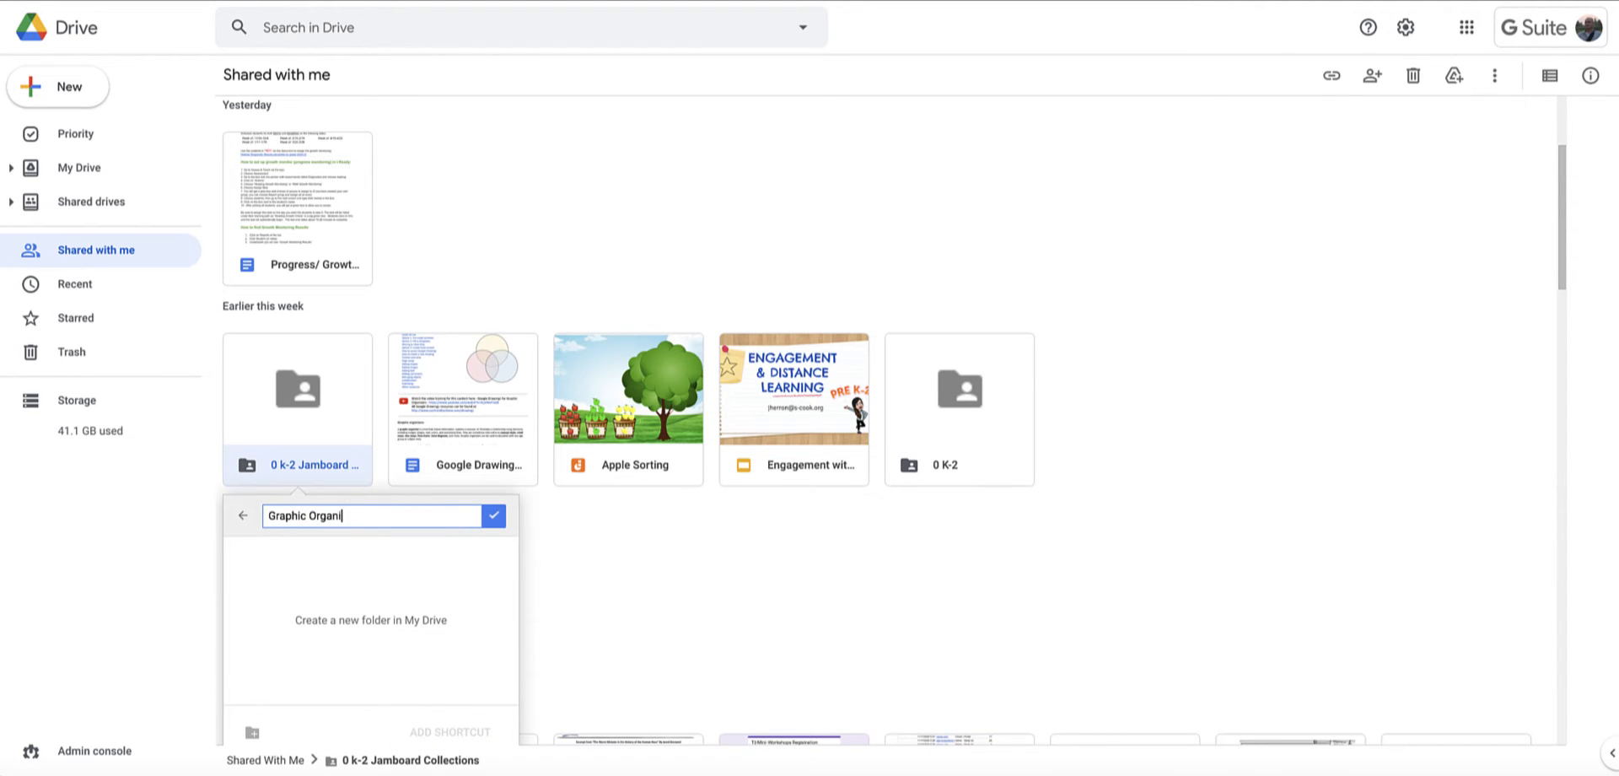
pyautogui.click(493, 515)
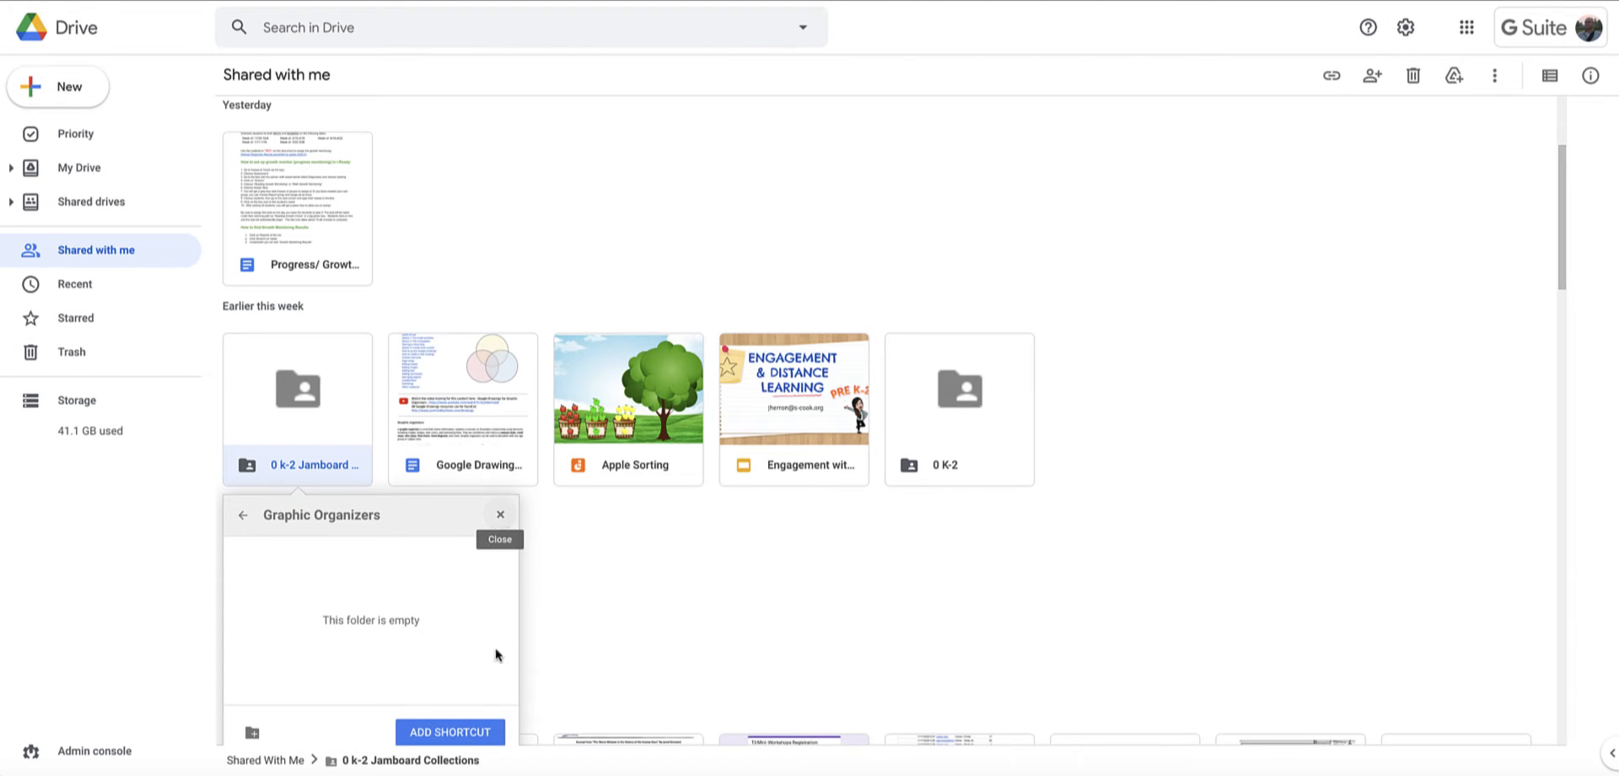
pyautogui.click(462, 732)
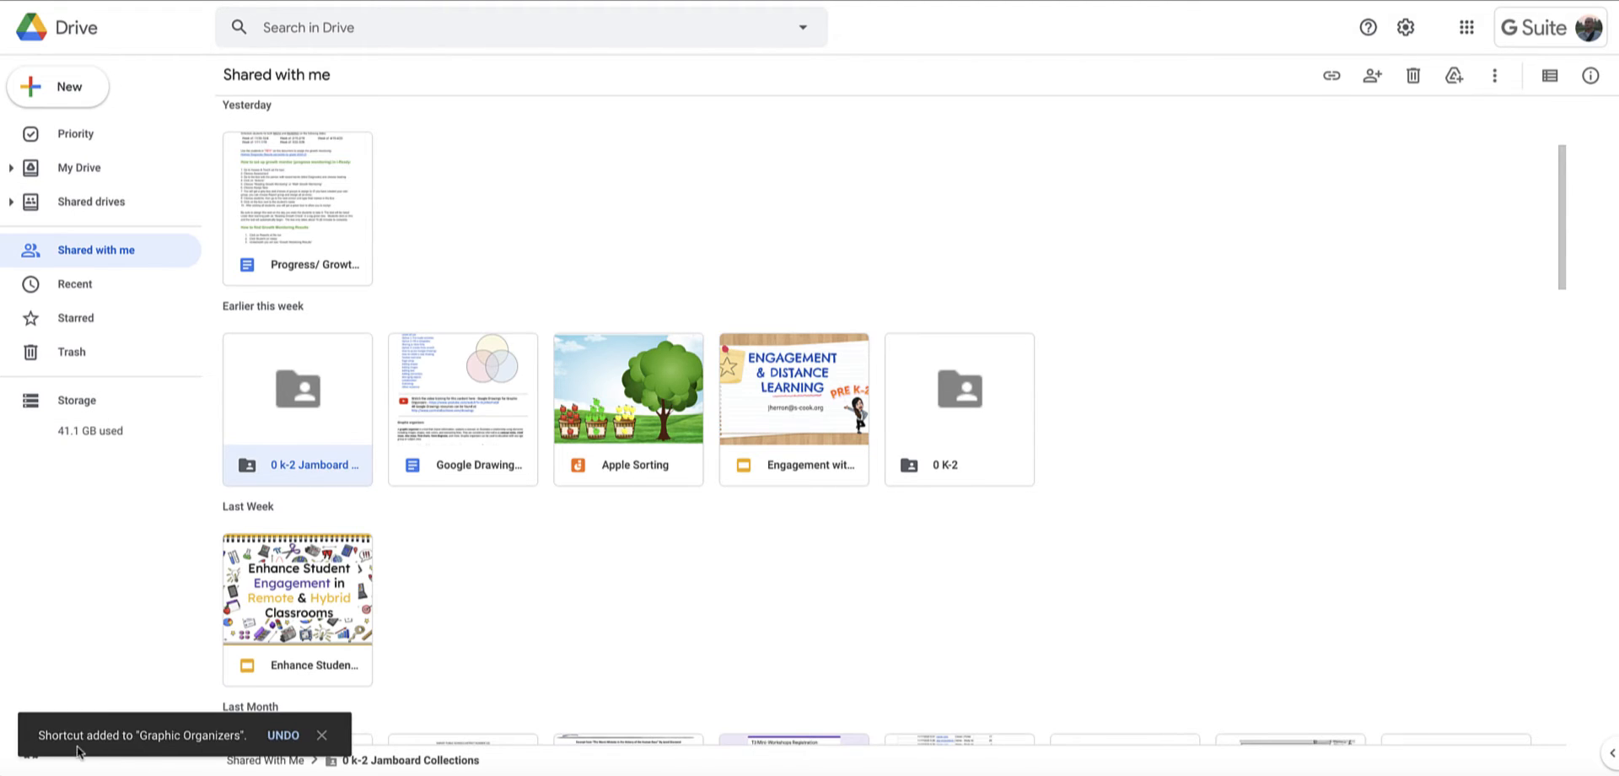
# Look over the My Drive folders, including Graphic Organizers, and compare them with the items shared with the account
pyautogui.click(76, 169)
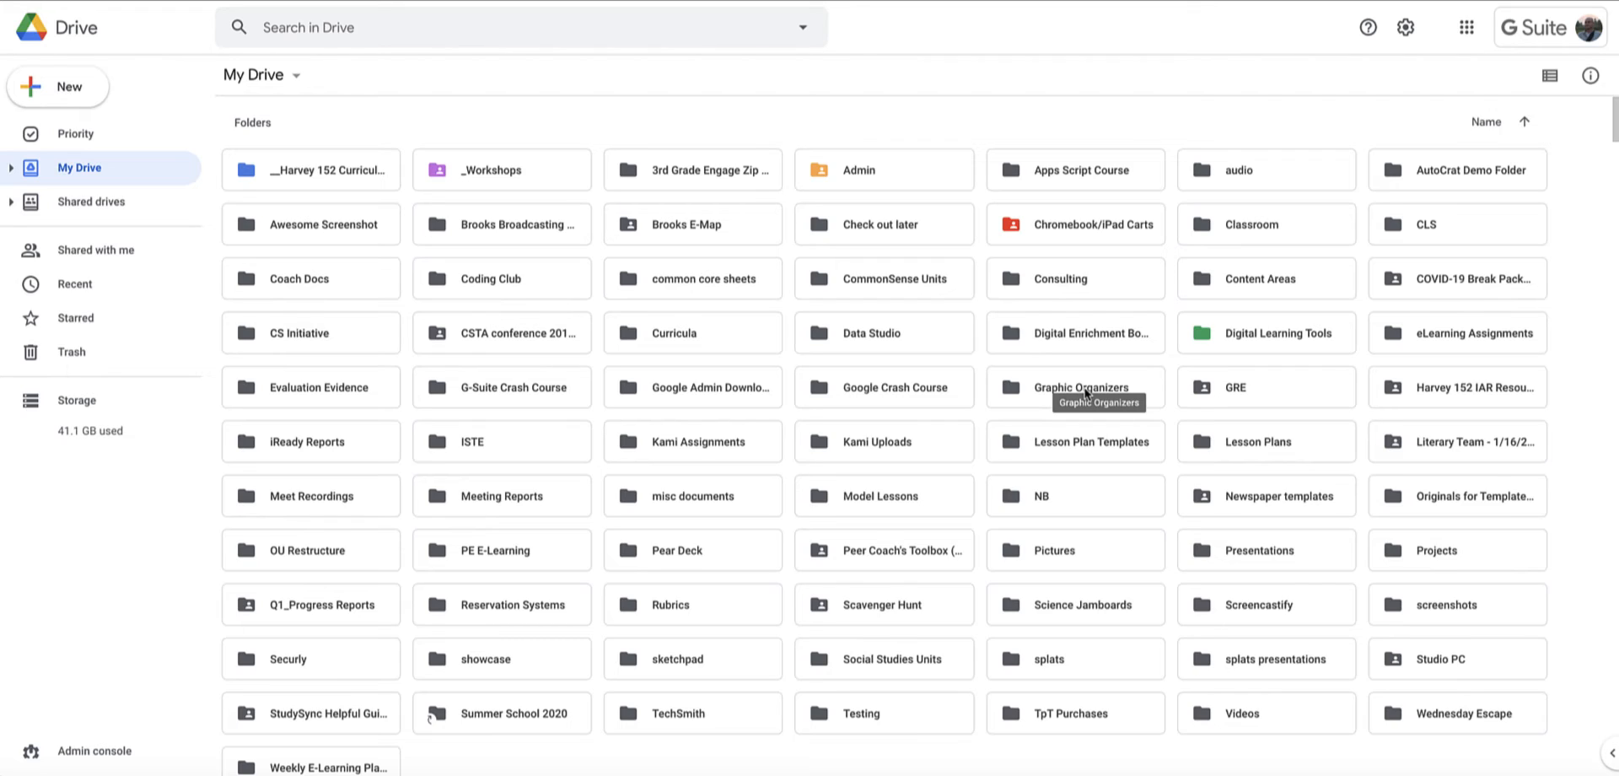
pyautogui.click(95, 258)
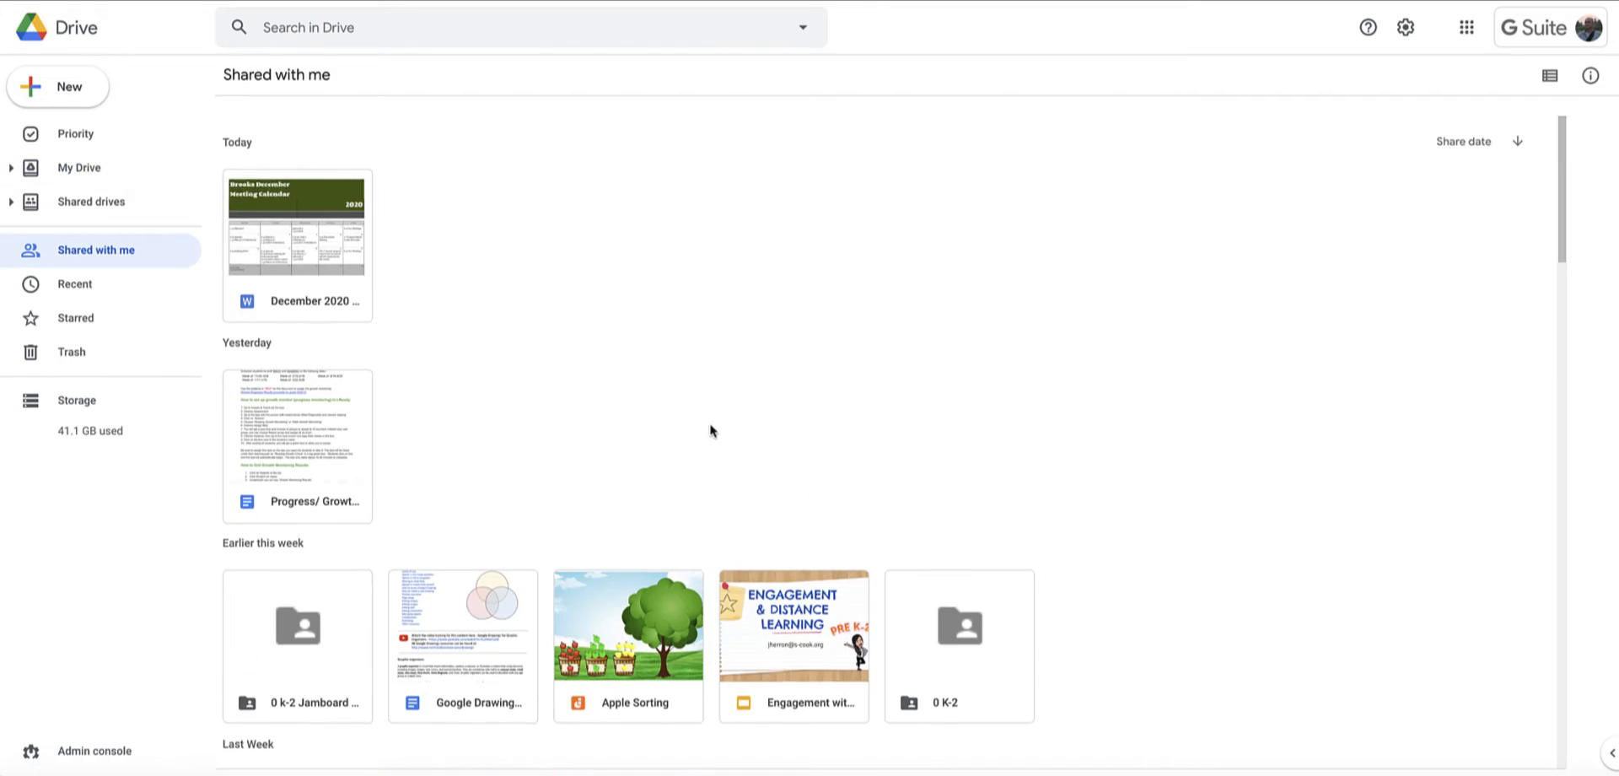
pyautogui.scroll(-10, 430, 392)
pyautogui.scroll(10, 430, 392)
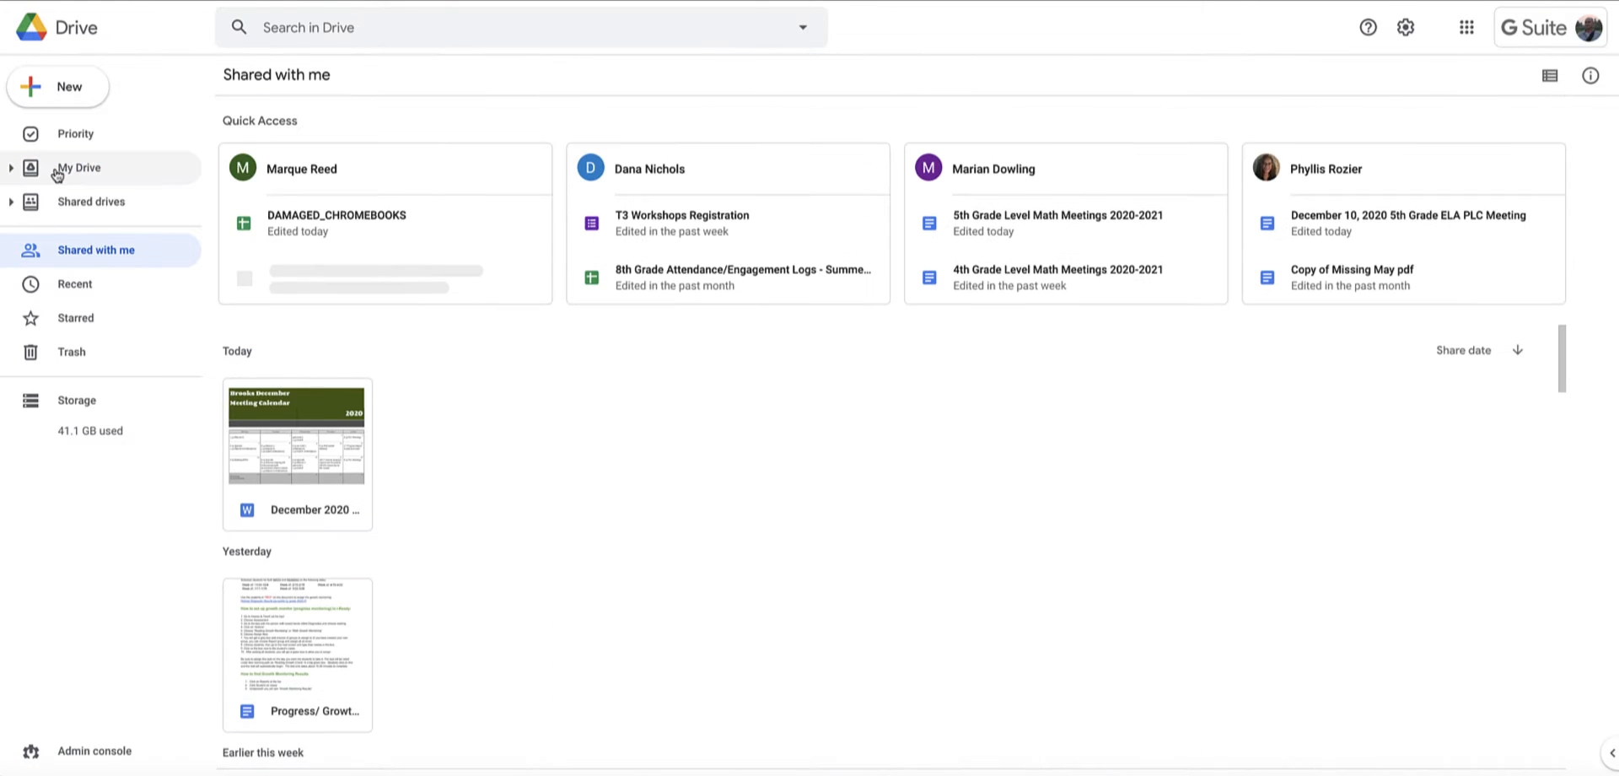
pyautogui.click(63, 167)
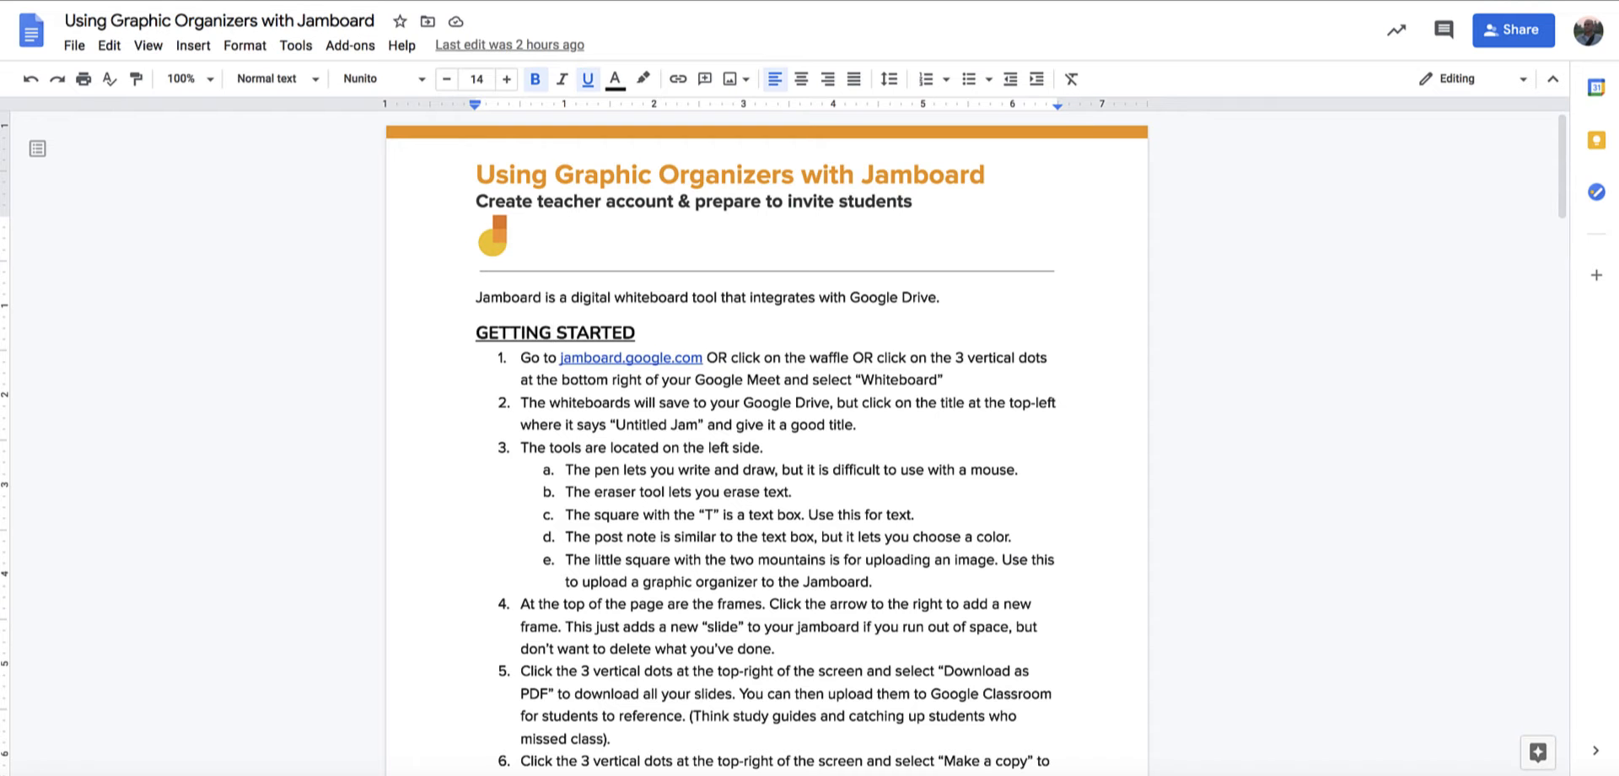
# Read the guide's getting-started section and switch to Jamboard from the Google home page's app list
pyautogui.scroll(-1, 657, 272)
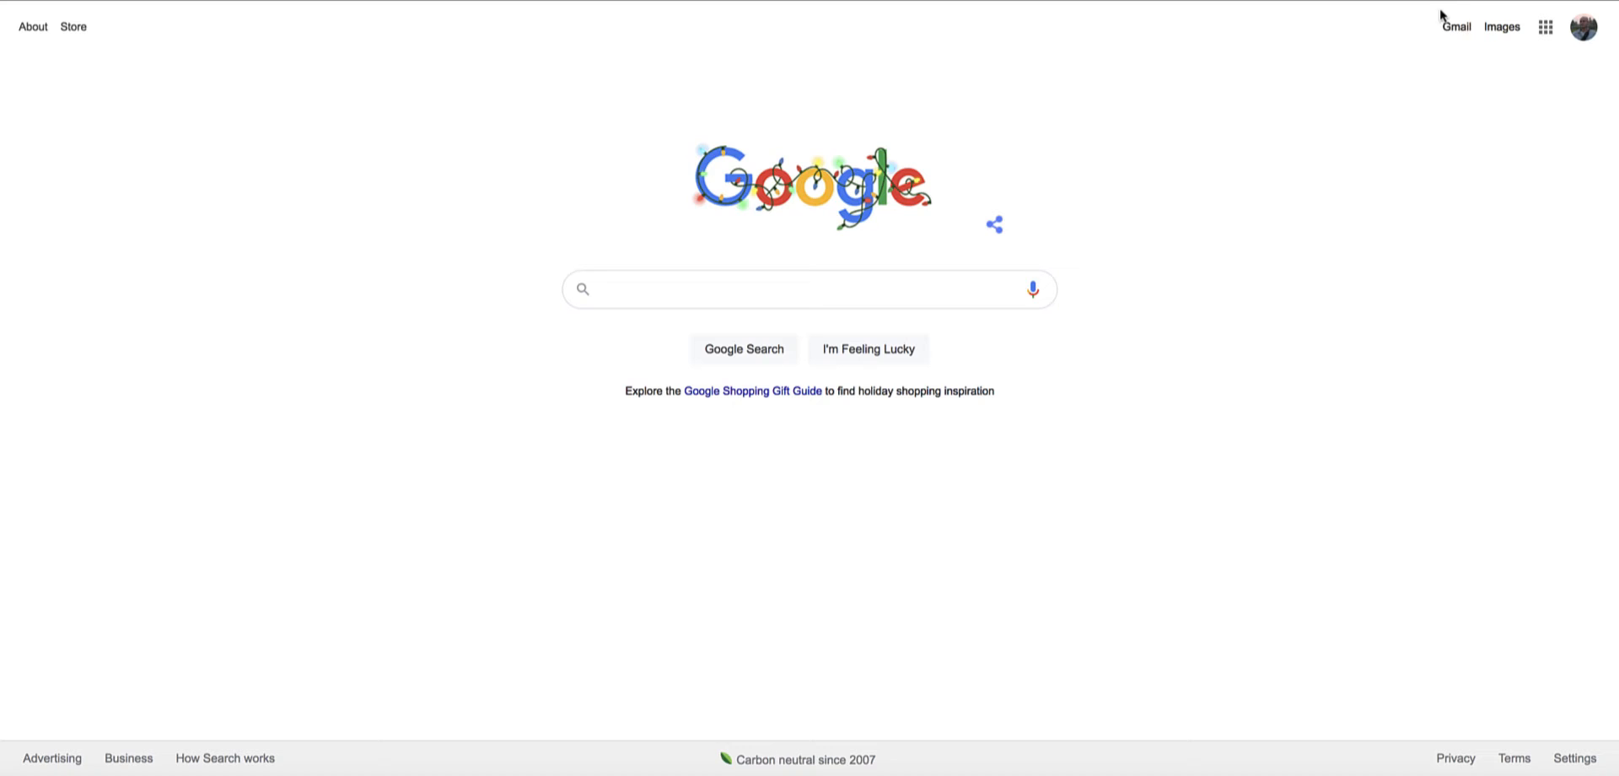
pyautogui.click(1546, 30)
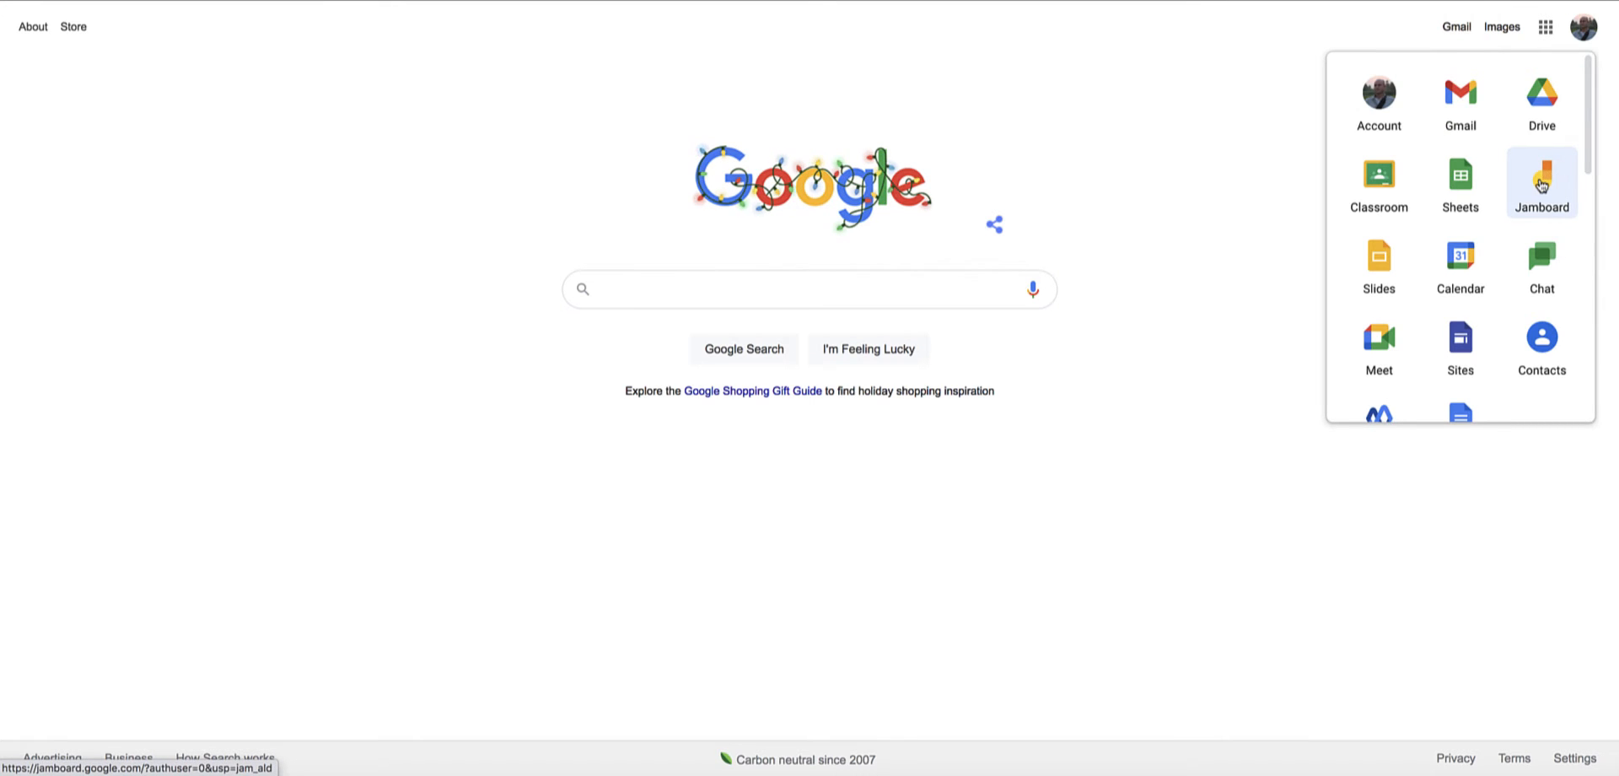
pyautogui.scroll(-6, 1548, 177)
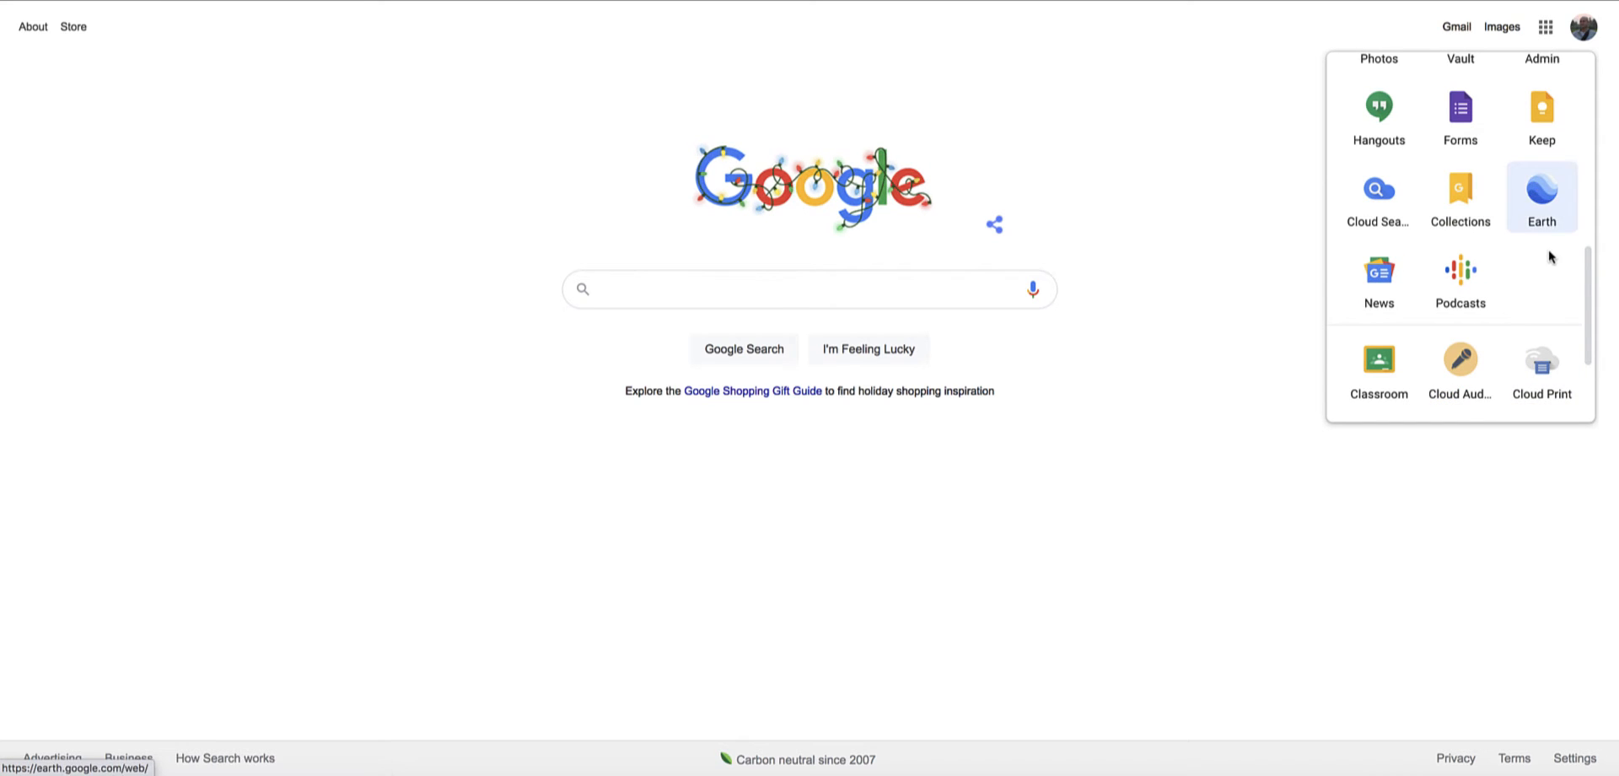
pyautogui.scroll(6, 1546, 255)
pyautogui.moveTo(1547, 180)
pyautogui.mouseDown()
pyautogui.moveTo(1479, 278)
pyautogui.moveTo(1387, 268)
pyautogui.moveTo(1520, 171)
pyautogui.moveTo(1545, 174)
pyautogui.mouseUp()
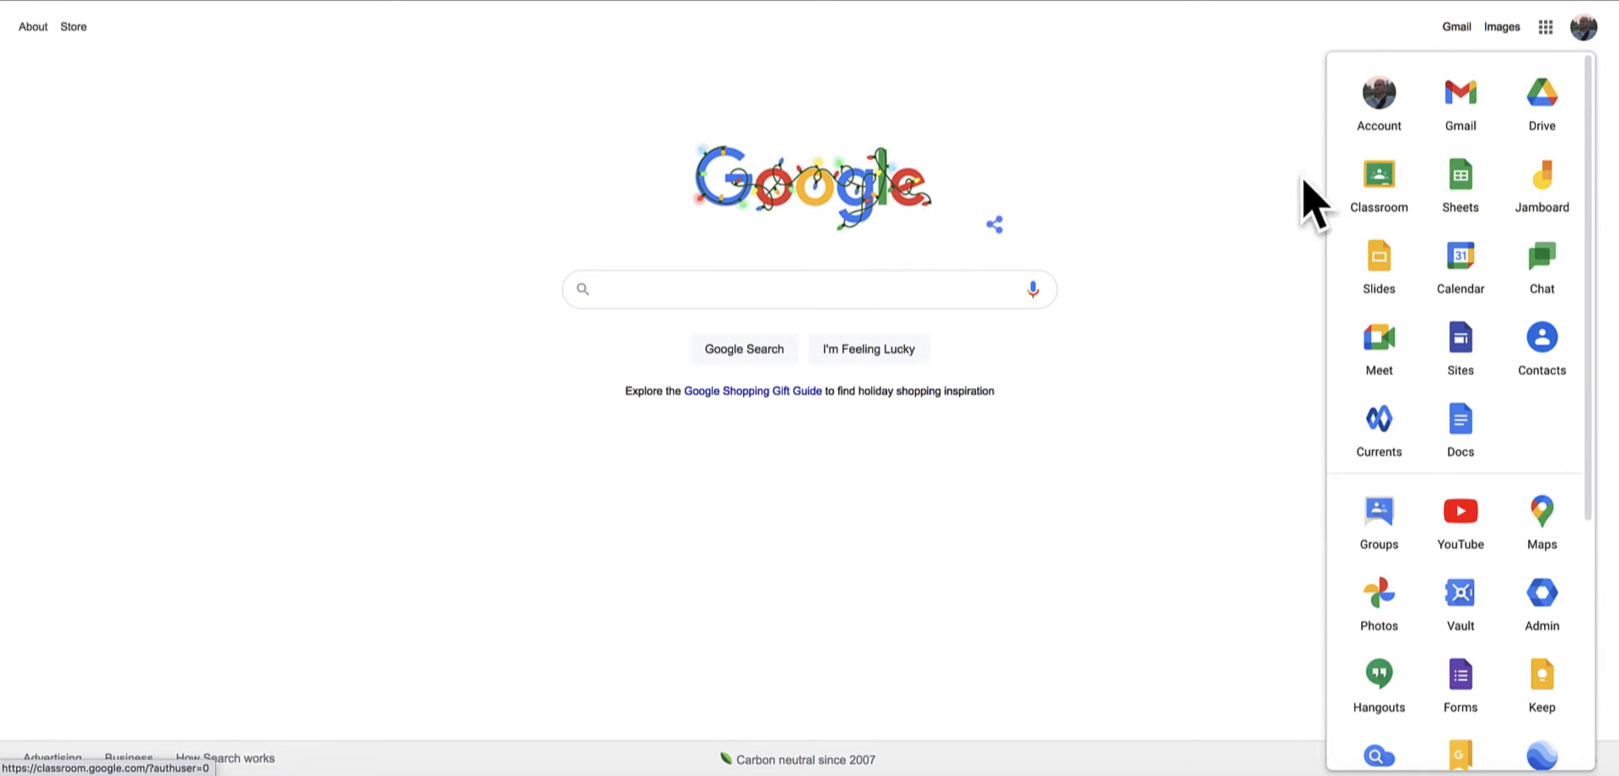
pyautogui.click(1178, 175)
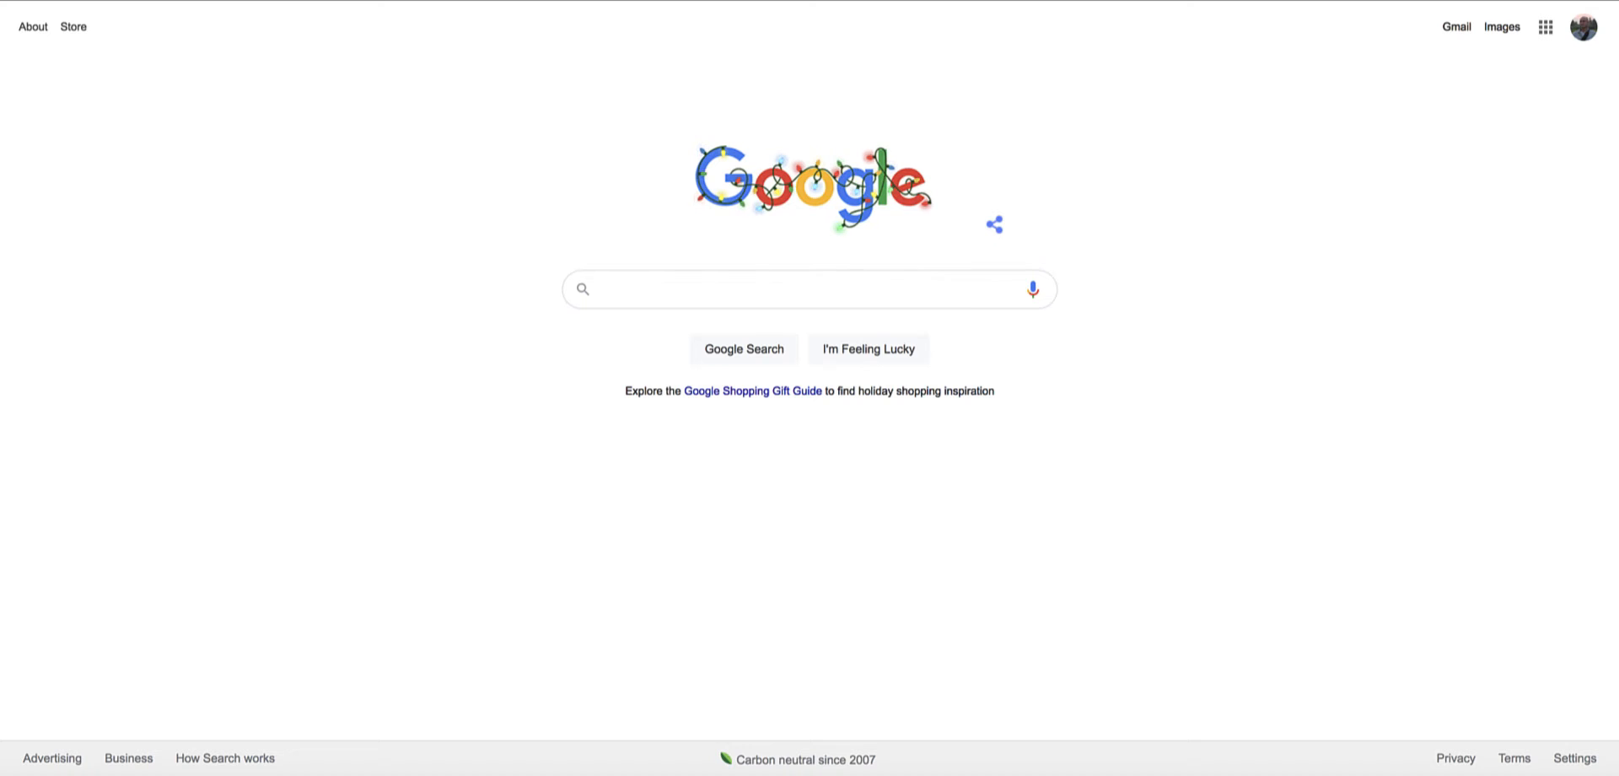
pyautogui.click(1546, 34)
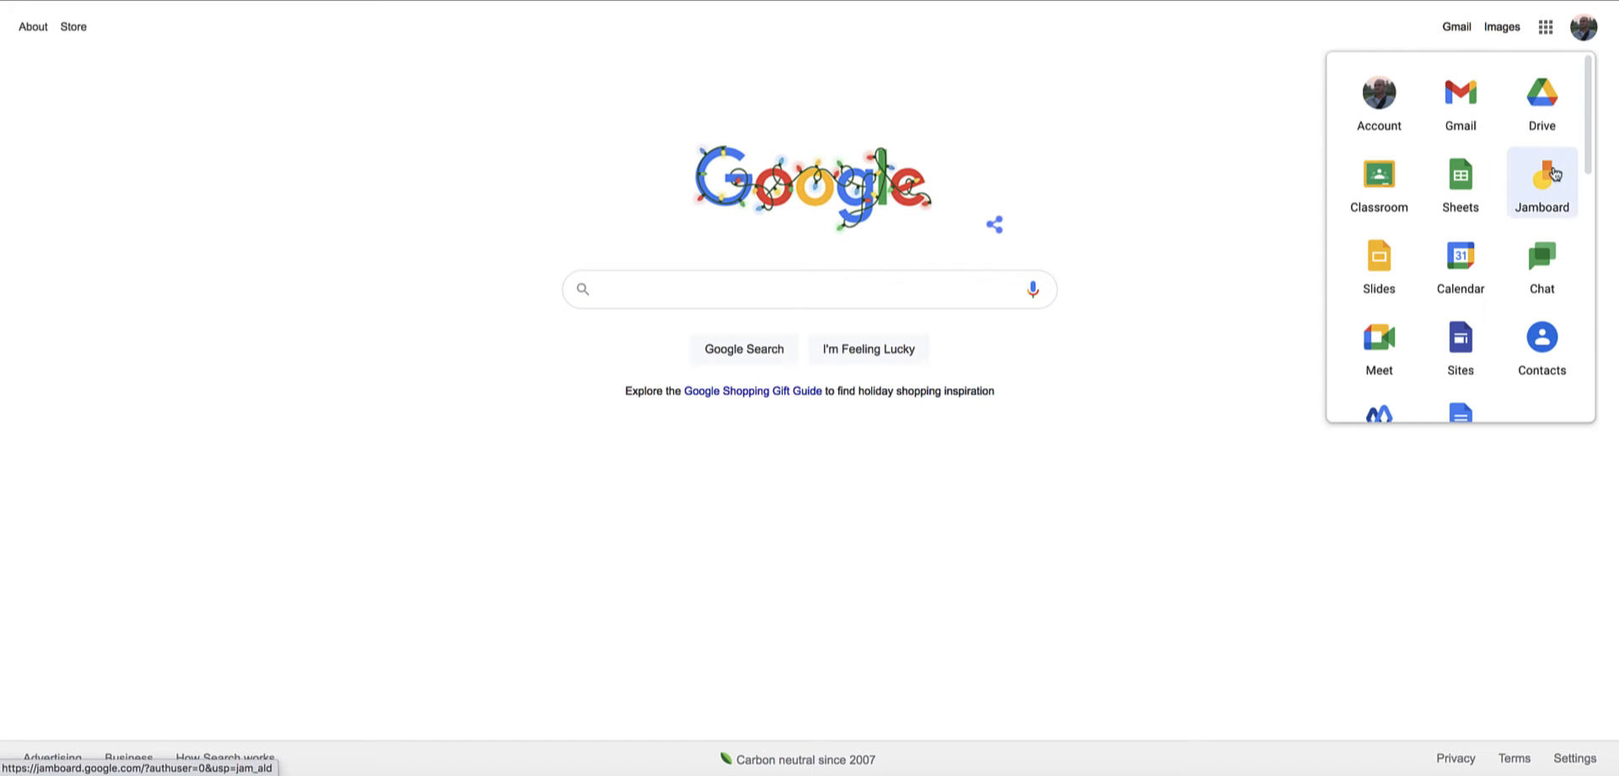
pyautogui.click(1550, 187)
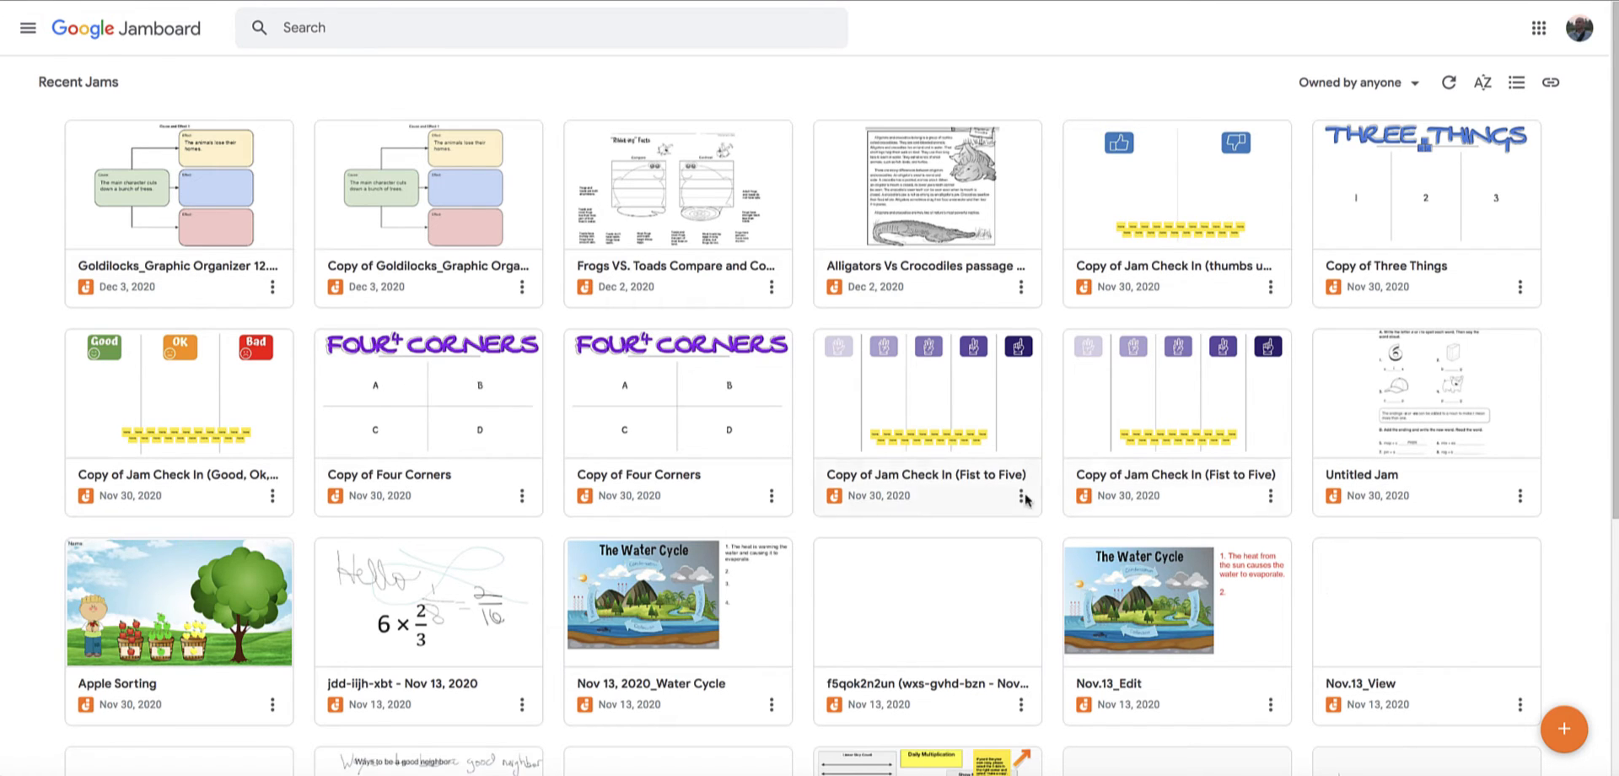
# Browse the recent jams and create a new blank jam
pyautogui.scroll(-5, 1249, 607)
pyautogui.scroll(5, 1249, 607)
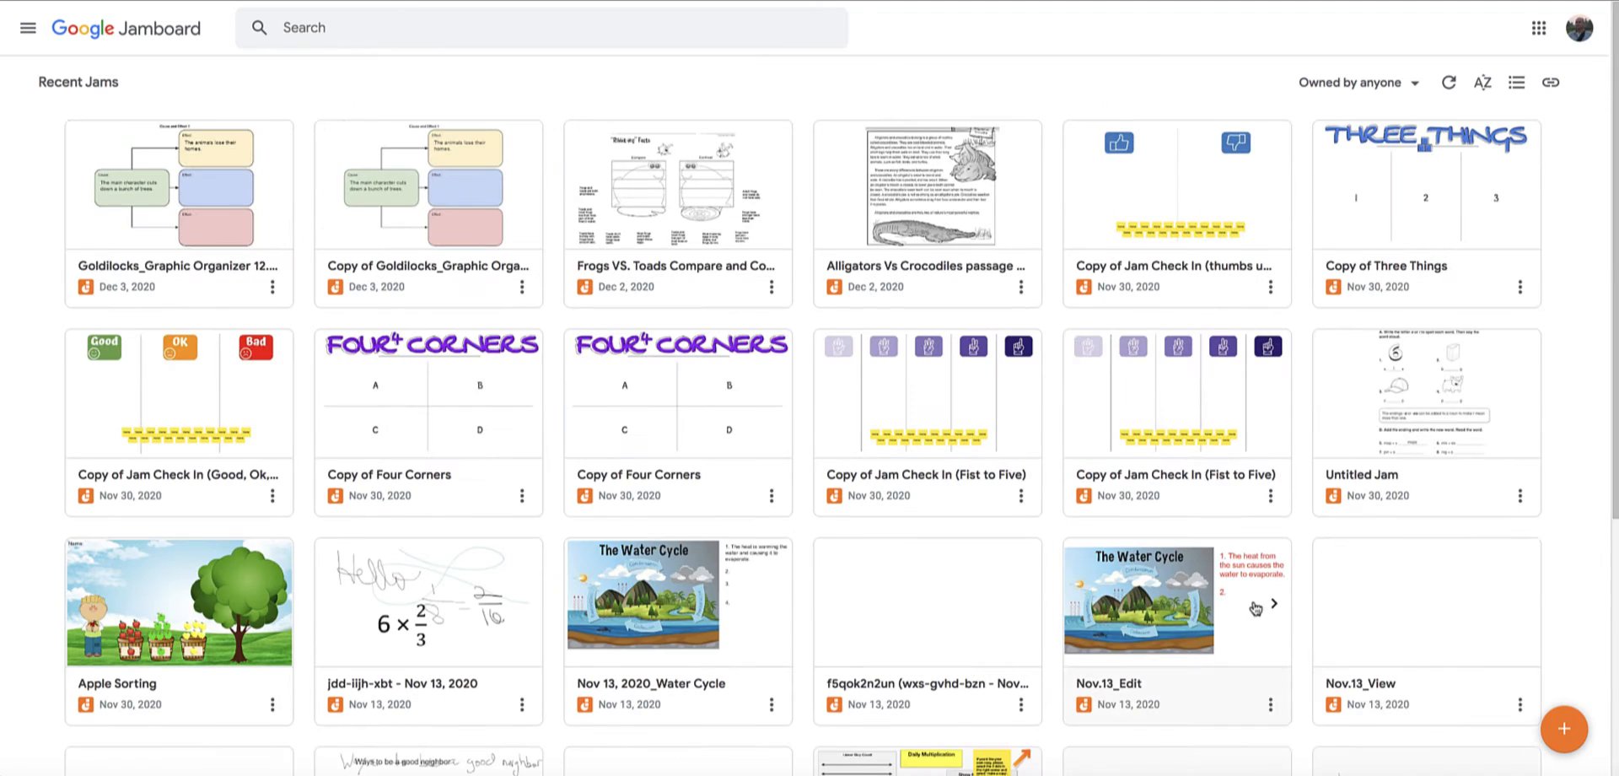
pyautogui.click(1560, 734)
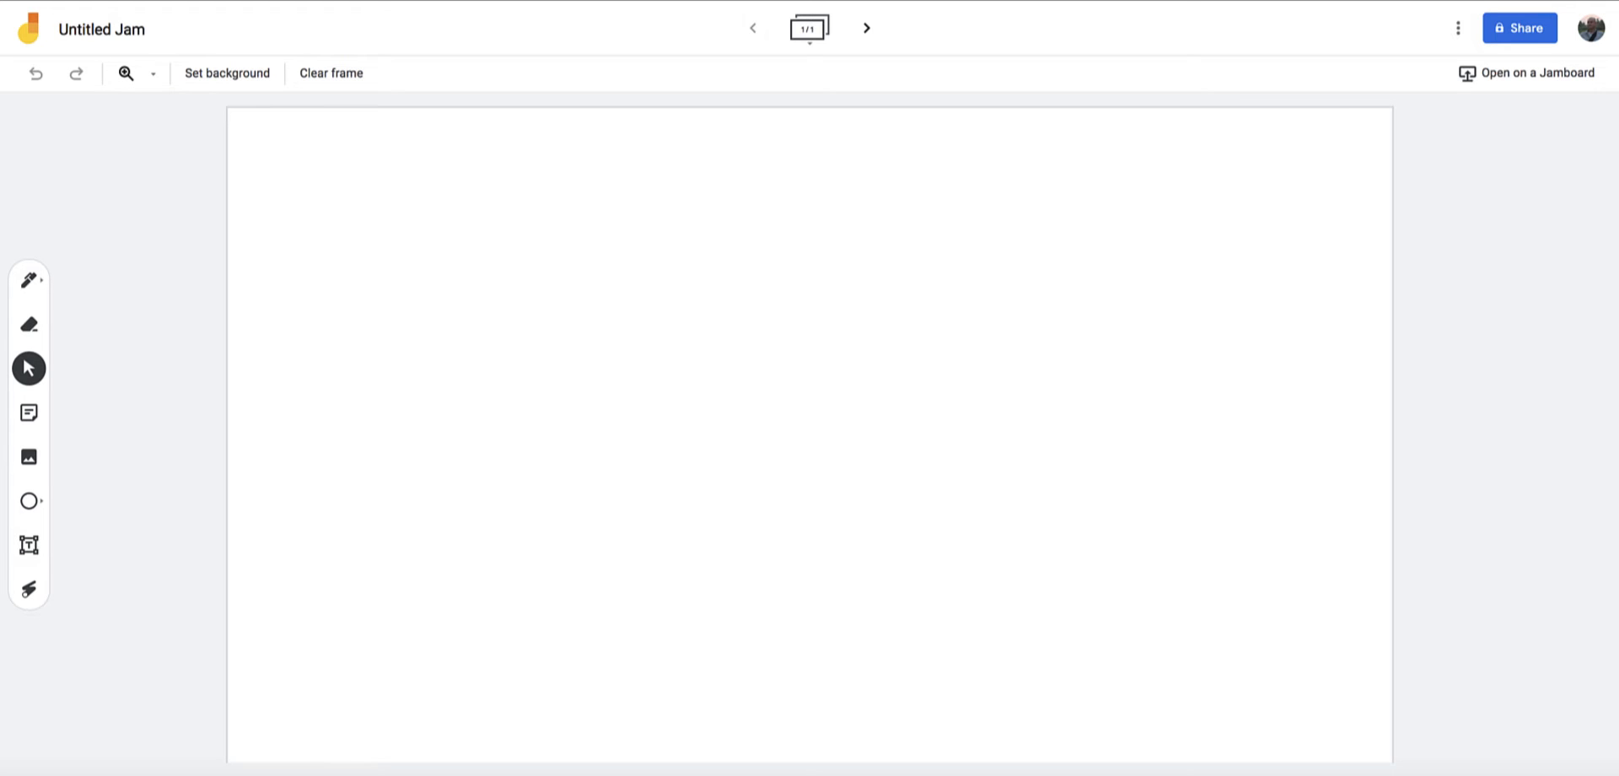
# Highlight the "Untitled Jam" instruction in the Google Docs guide and rename the new jam "Graphic Organizer Demo 12.03"
pyautogui.click(552, 1)
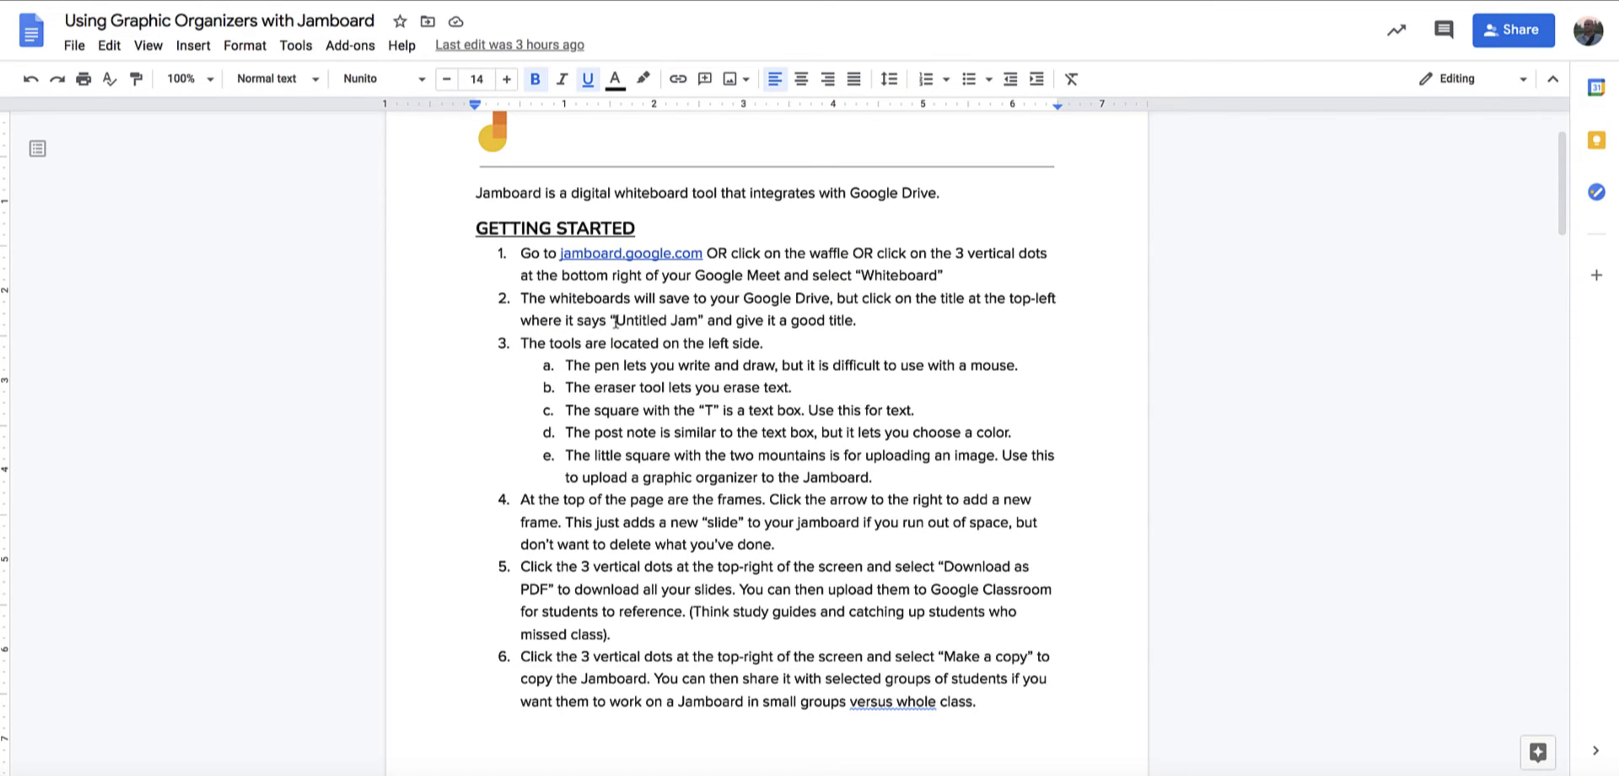
pyautogui.moveTo(615, 320); pyautogui.dragTo(695, 321)
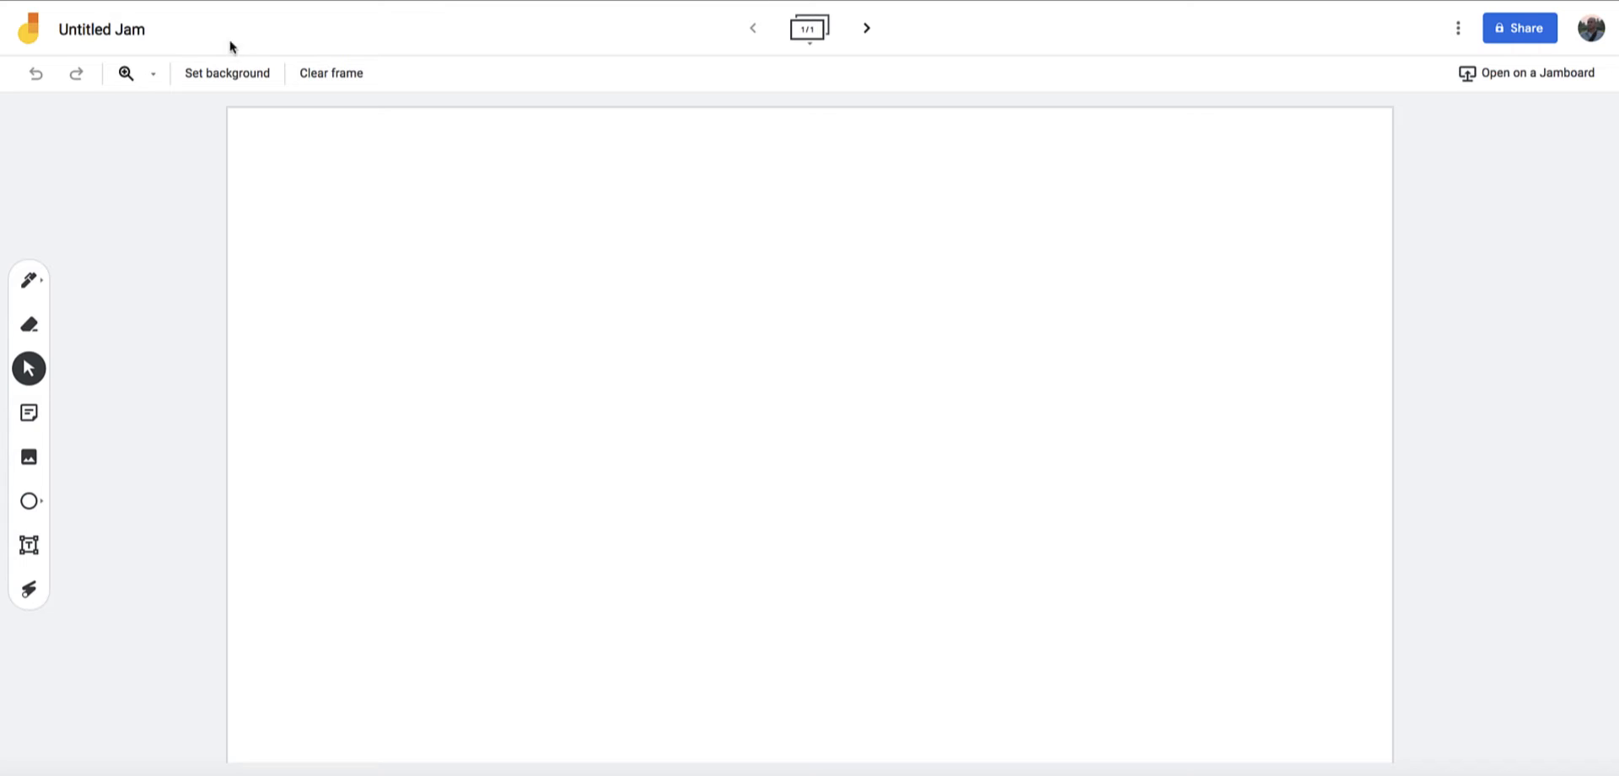
pyautogui.click(99, 31)
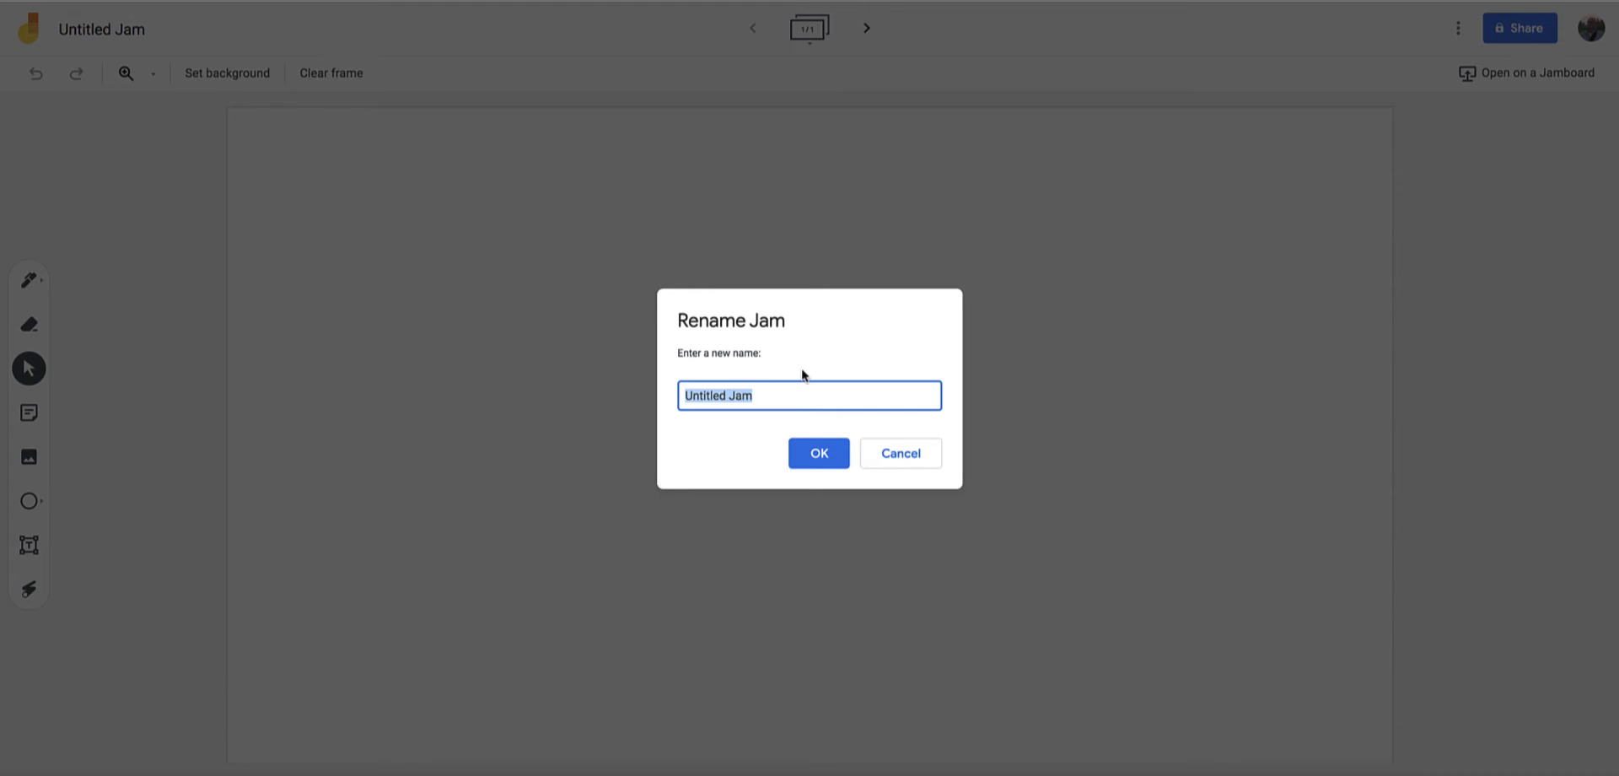
pyautogui.write('Graphic Organizer')
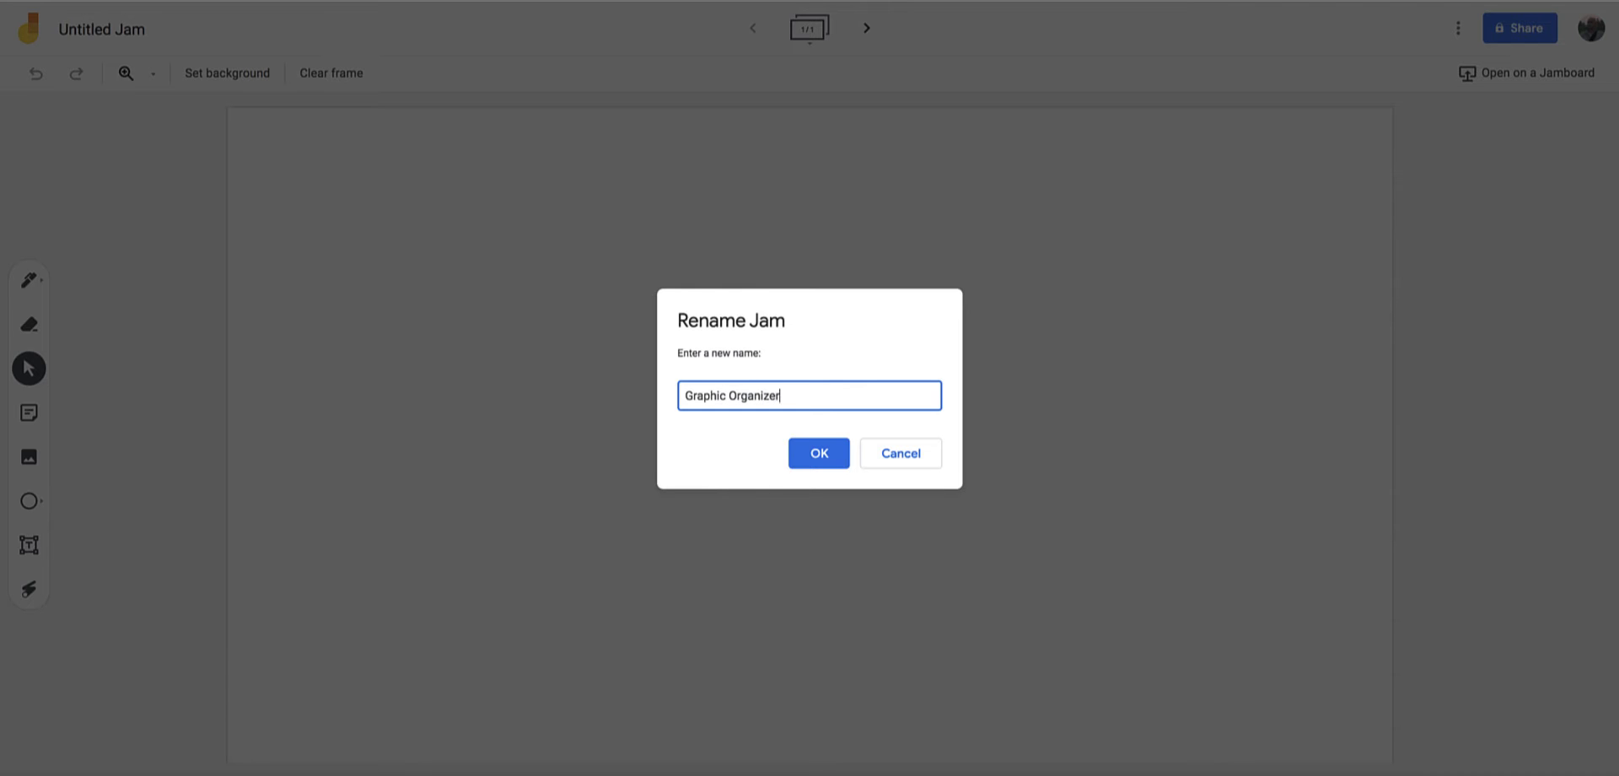
pyautogui.write(' Demo 12.02')
pyautogui.click(822, 451)
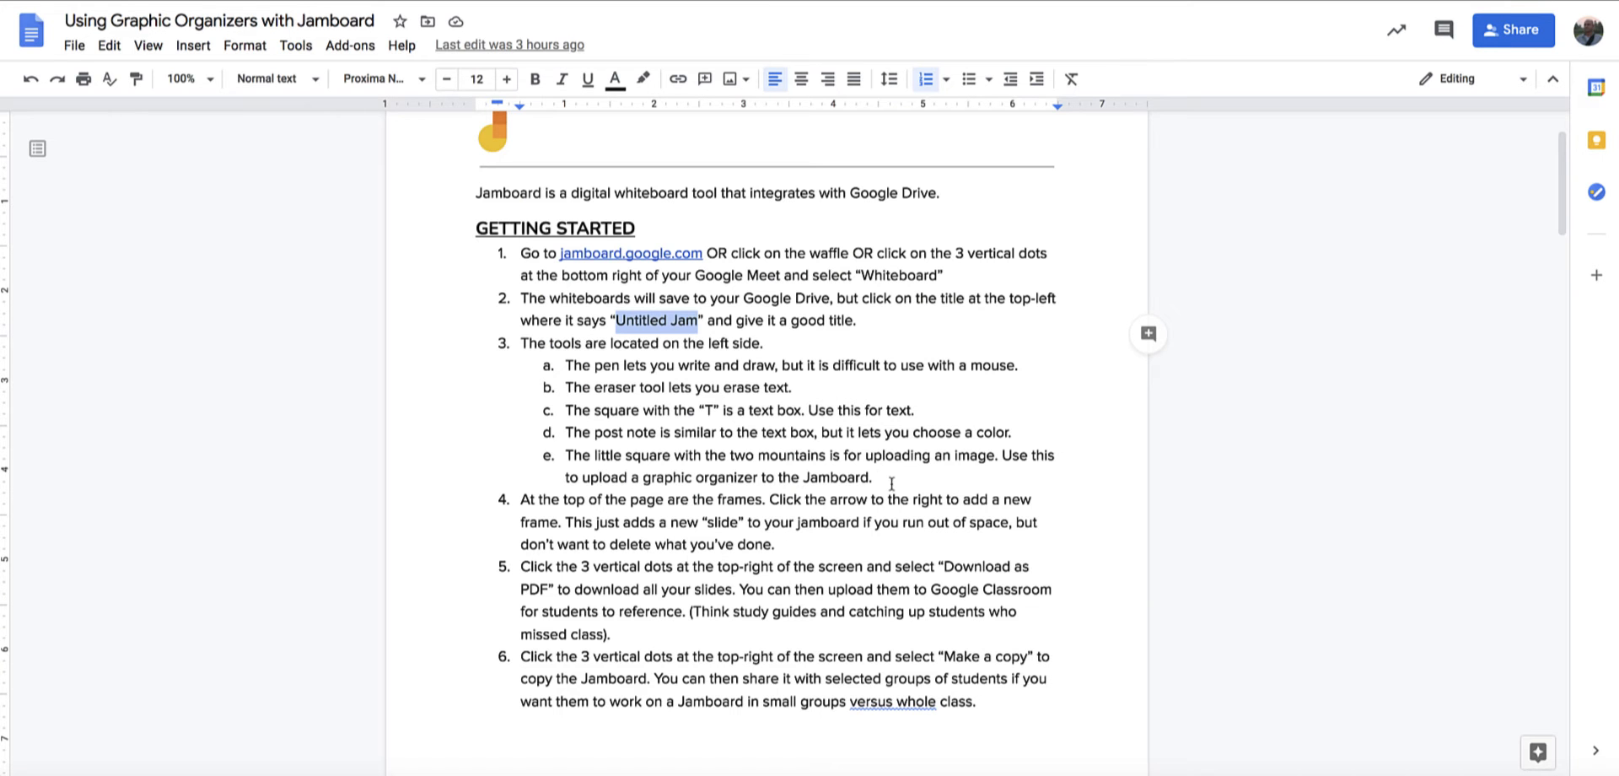
# Highlight the tool list in the guide and draw two black squiggles on the jam's frame, the second with the thicker pen
pyautogui.moveTo(877, 478); pyautogui.dragTo(569, 369)
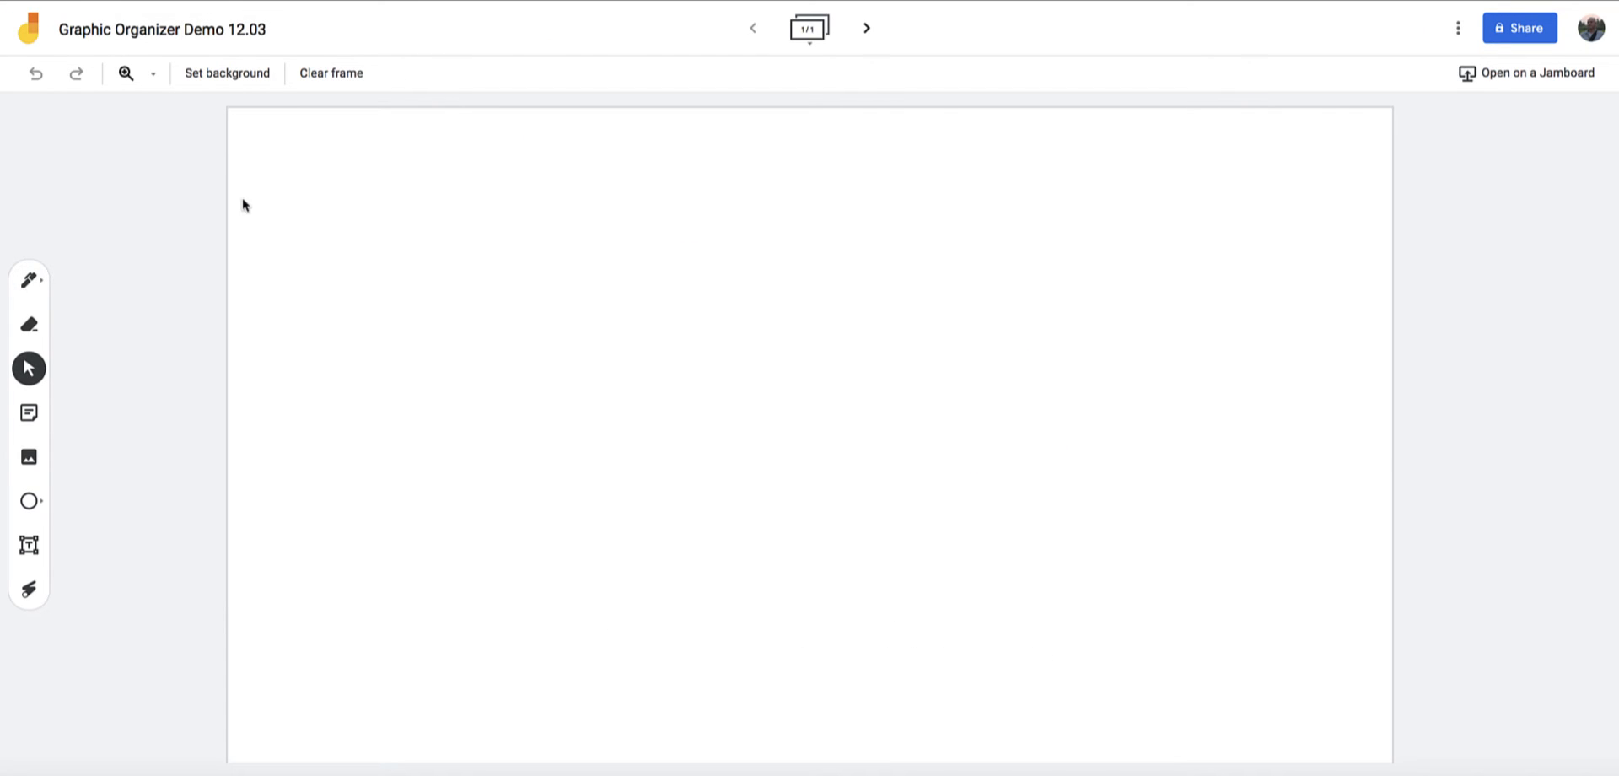
pyautogui.click(28, 280)
pyautogui.moveTo(328, 150)
pyautogui.mouseDown()
pyautogui.moveTo(322, 197)
pyautogui.moveTo(538, 192)
pyautogui.mouseUp()
pyautogui.click(40, 285)
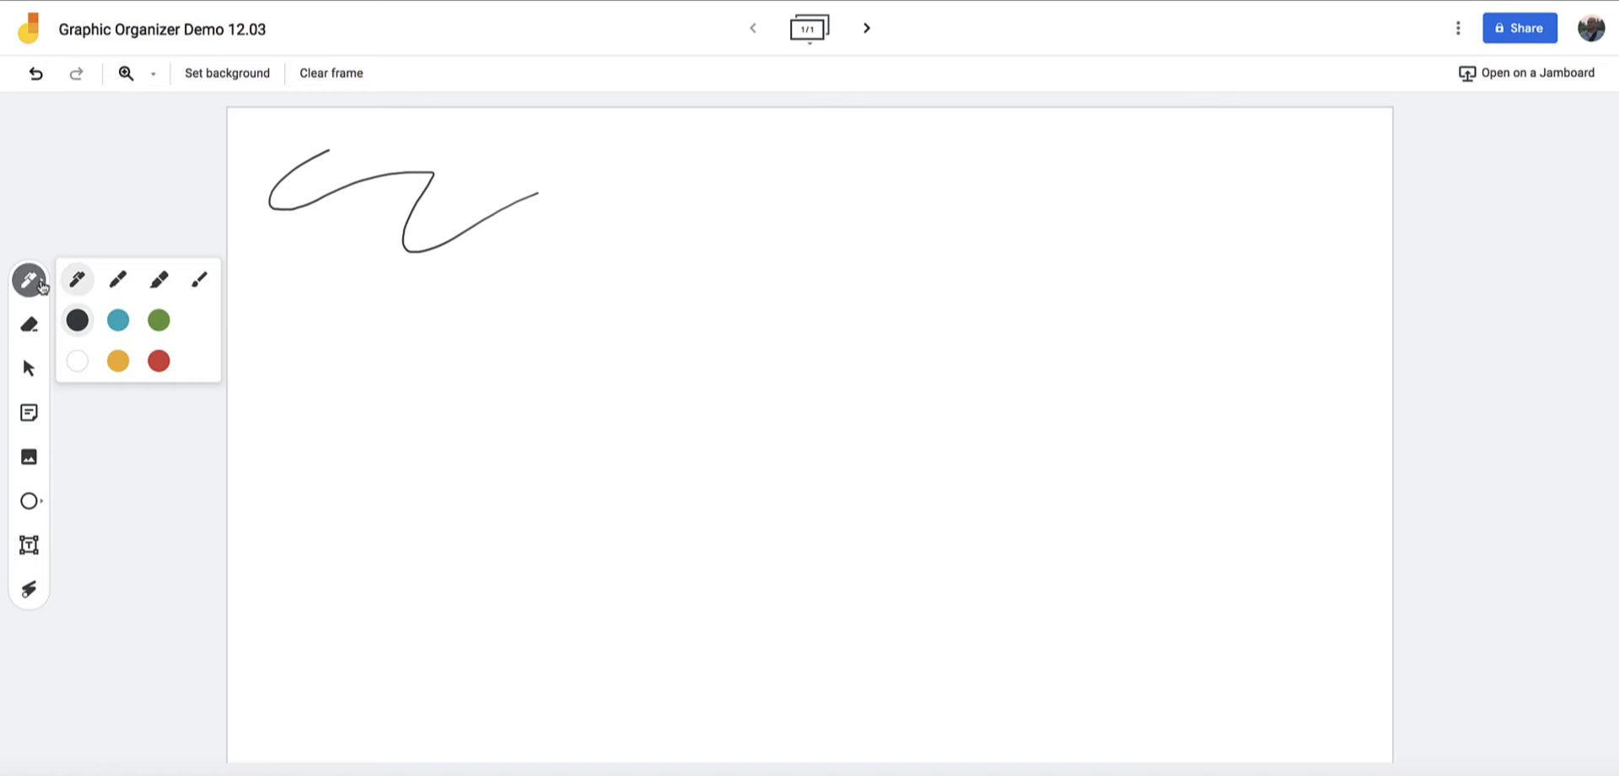
pyautogui.click(118, 278)
pyautogui.moveTo(265, 251); pyautogui.dragTo(432, 281)
# Handwrite "Hello my name" in black beside the squiggles near the top of the frame
pyautogui.moveTo(639, 187); pyautogui.dragTo(633, 253)
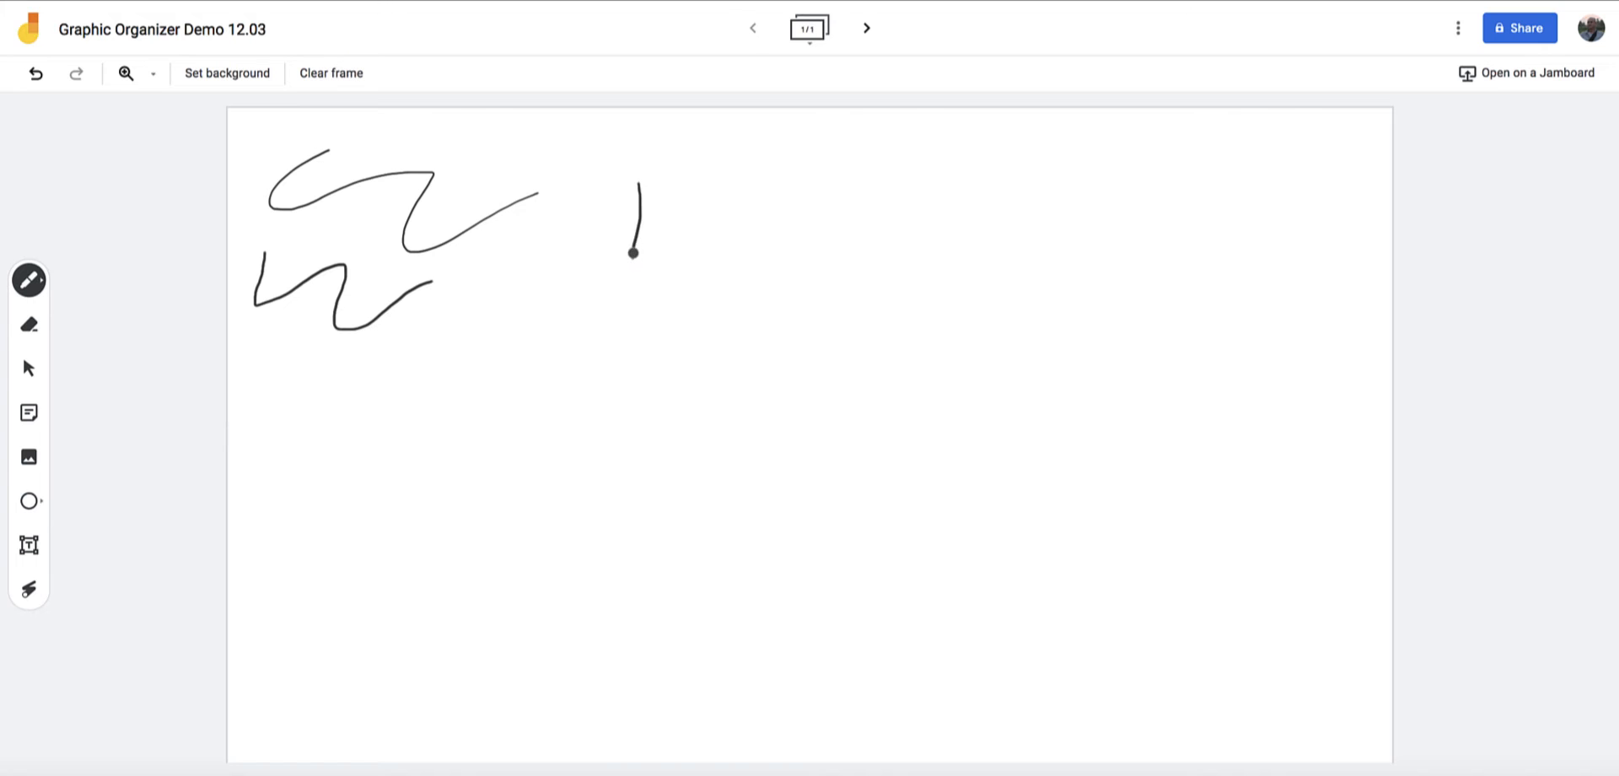
pyautogui.moveTo(661, 188)
pyautogui.mouseDown()
pyautogui.moveTo(657, 253)
pyautogui.moveTo(686, 245)
pyautogui.moveTo(702, 278)
pyautogui.moveTo(730, 250)
pyautogui.moveTo(780, 245)
pyautogui.moveTo(807, 297)
pyautogui.moveTo(794, 287)
pyautogui.mouseUp()
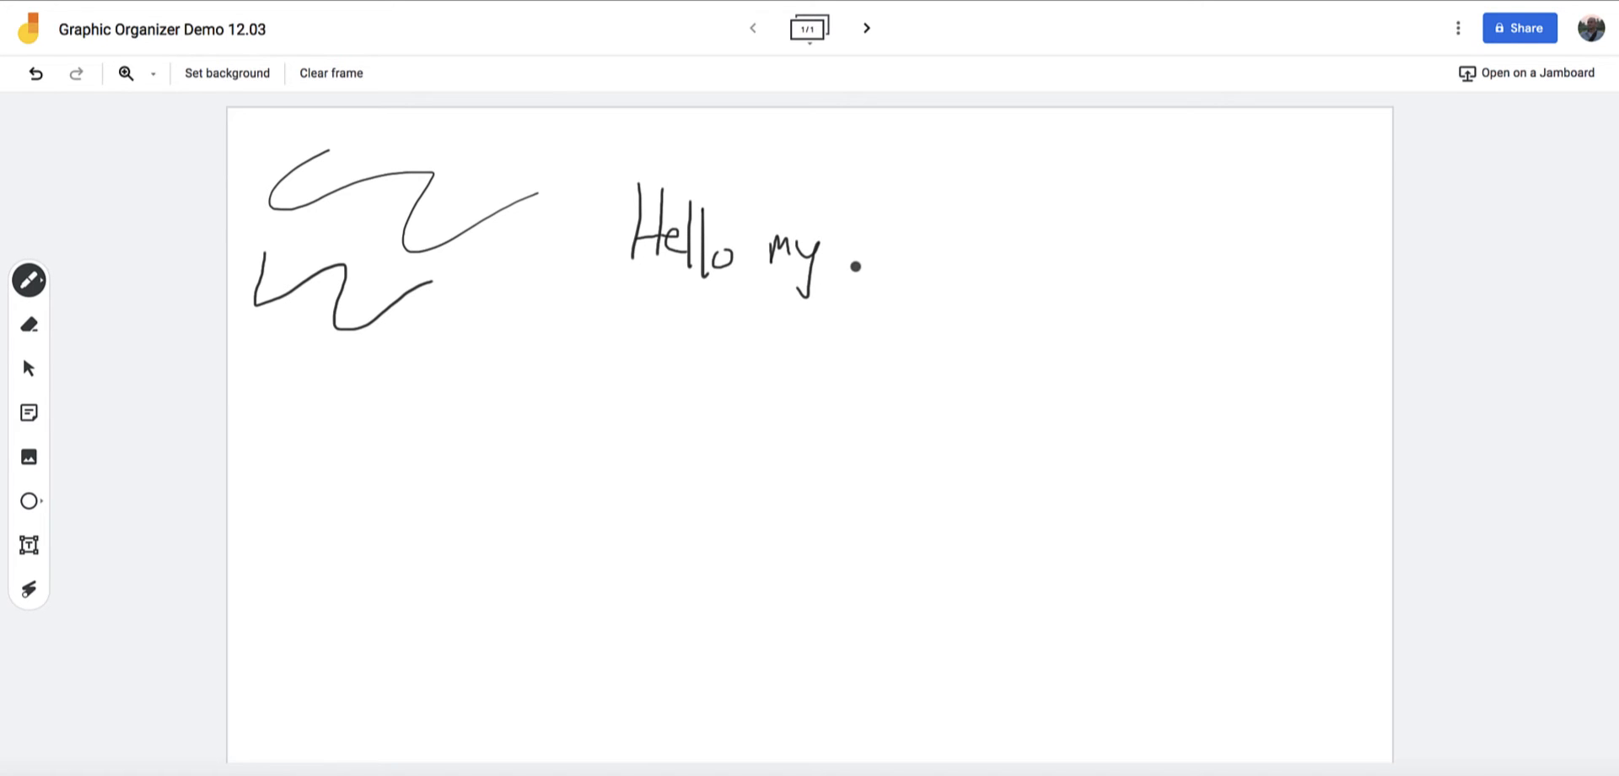
pyautogui.moveTo(869, 236)
pyautogui.mouseDown()
pyautogui.moveTo(903, 269)
pyautogui.moveTo(970, 253)
pyautogui.moveTo(1015, 268)
pyautogui.mouseUp()
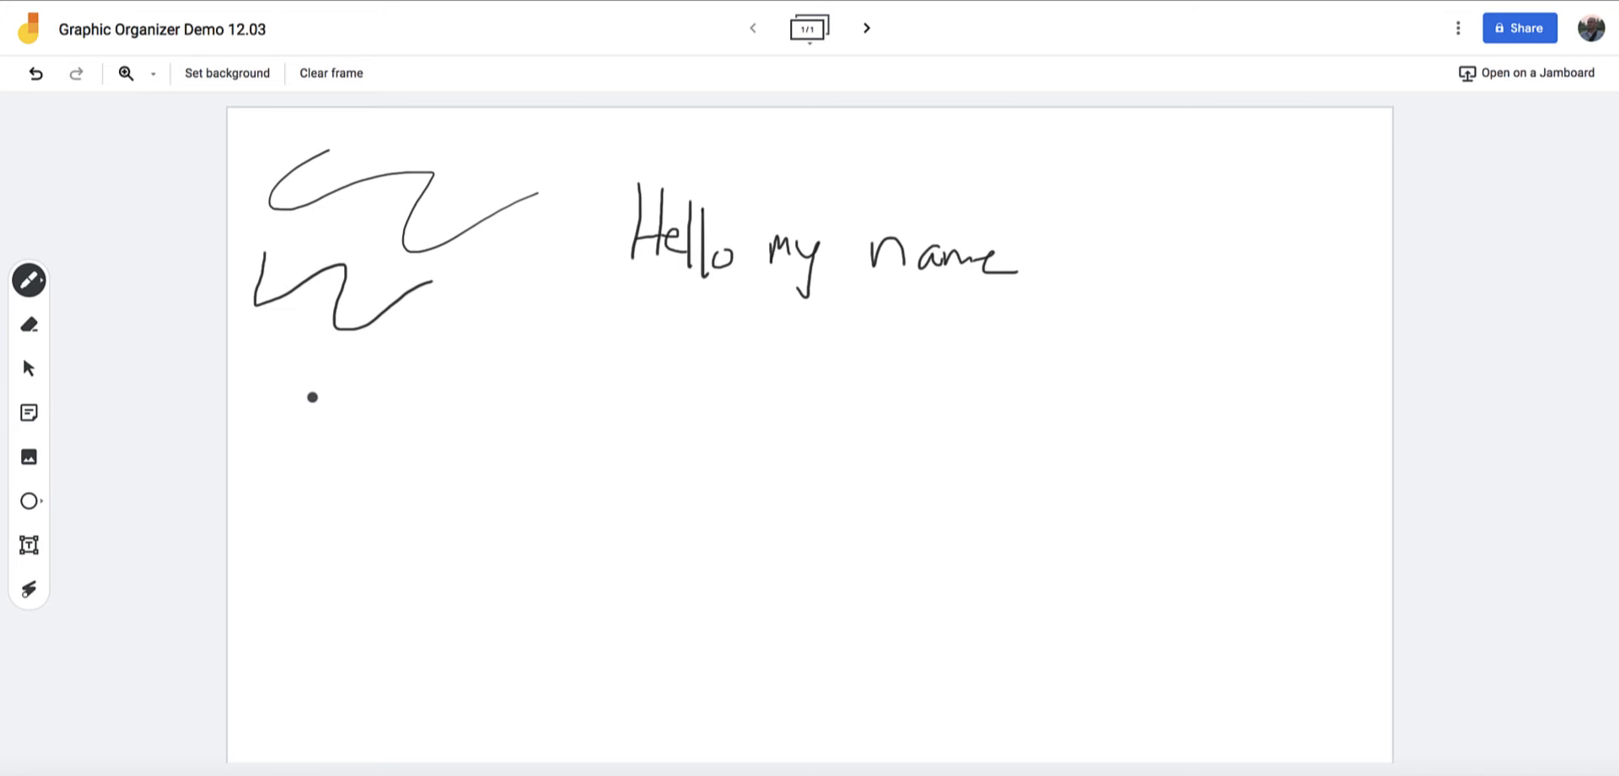
# Handwrite the long division problem of 478 divided by 4 in black below the squiggles
pyautogui.moveTo(311, 396)
pyautogui.mouseDown()
pyautogui.moveTo(360, 430)
pyautogui.moveTo(353, 496)
pyautogui.moveTo(397, 377)
pyautogui.moveTo(617, 372)
pyautogui.mouseUp()
pyautogui.moveTo(437, 413)
pyautogui.mouseDown()
pyautogui.moveTo(470, 446)
pyautogui.moveTo(462, 487)
pyautogui.mouseUp()
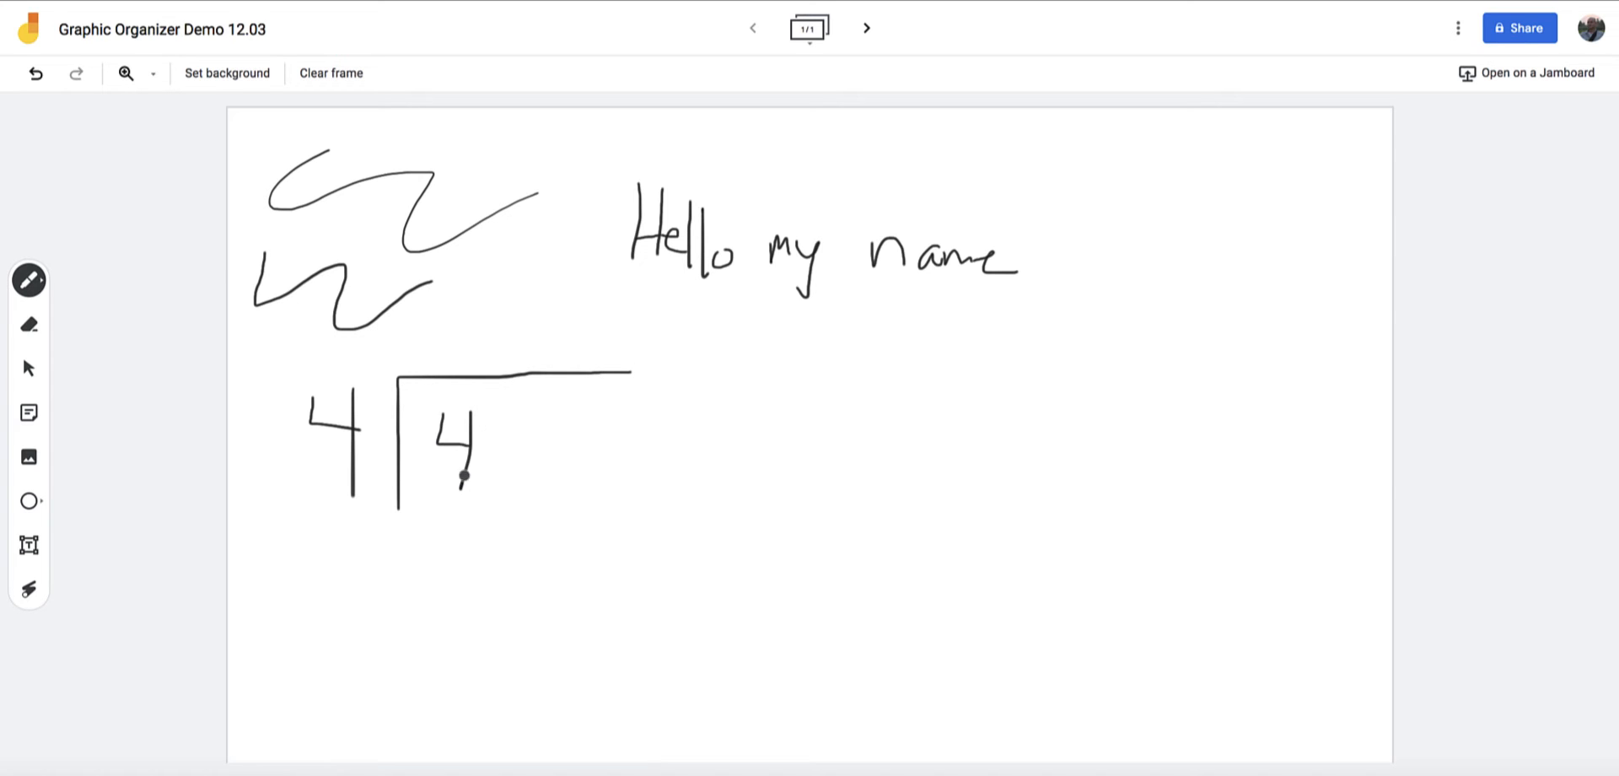
pyautogui.moveTo(494, 422)
pyautogui.mouseDown()
pyautogui.moveTo(518, 426)
pyautogui.moveTo(508, 489)
pyautogui.moveTo(524, 460)
pyautogui.moveTo(544, 466)
pyautogui.moveTo(535, 439)
pyautogui.mouseUp()
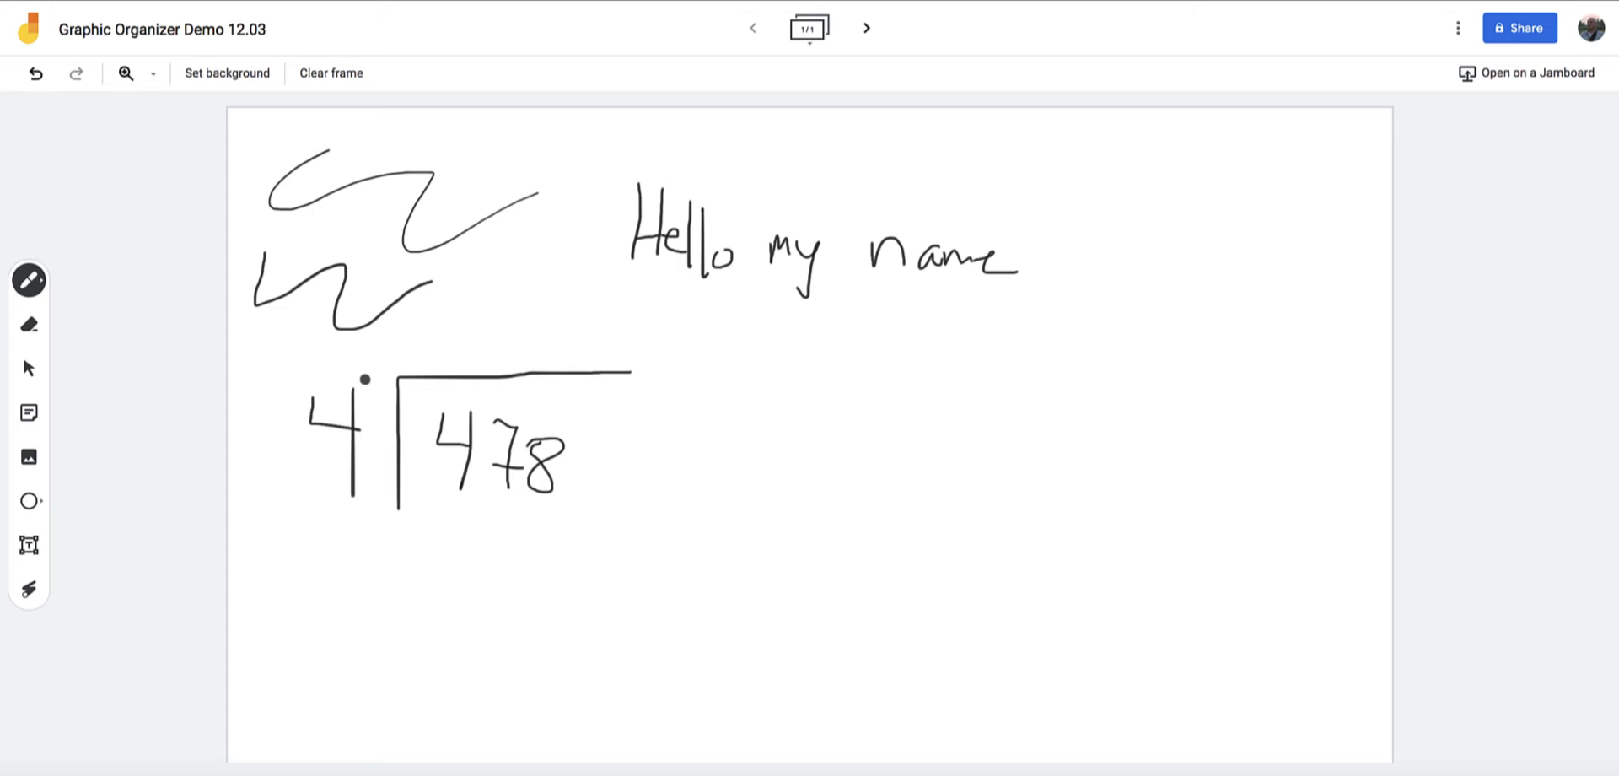
# Draw sample black strokes below the greeting with the brush, the thin pen and the highlighter
pyautogui.click(29, 280)
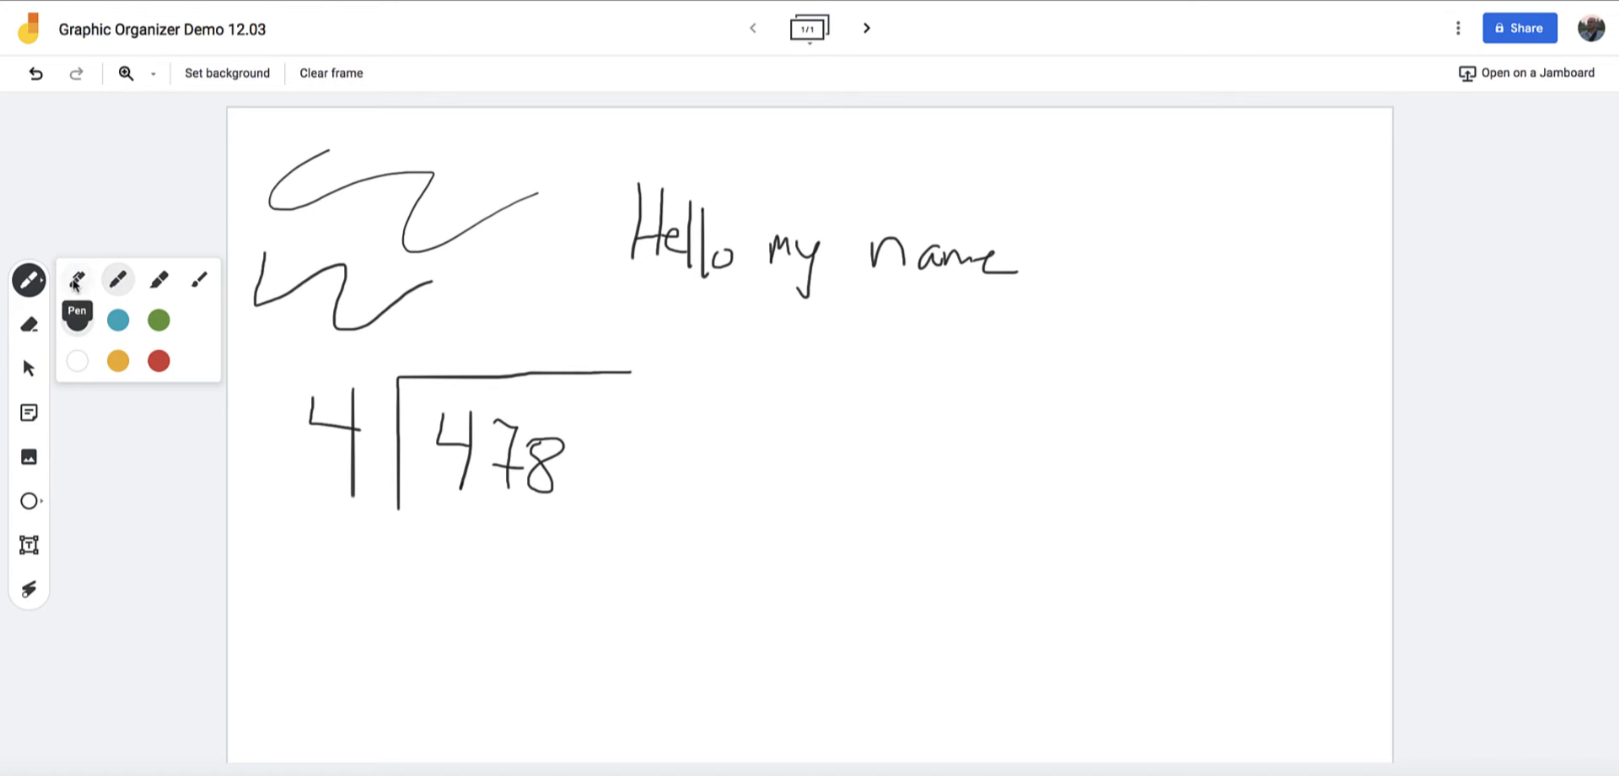
pyautogui.click(160, 281)
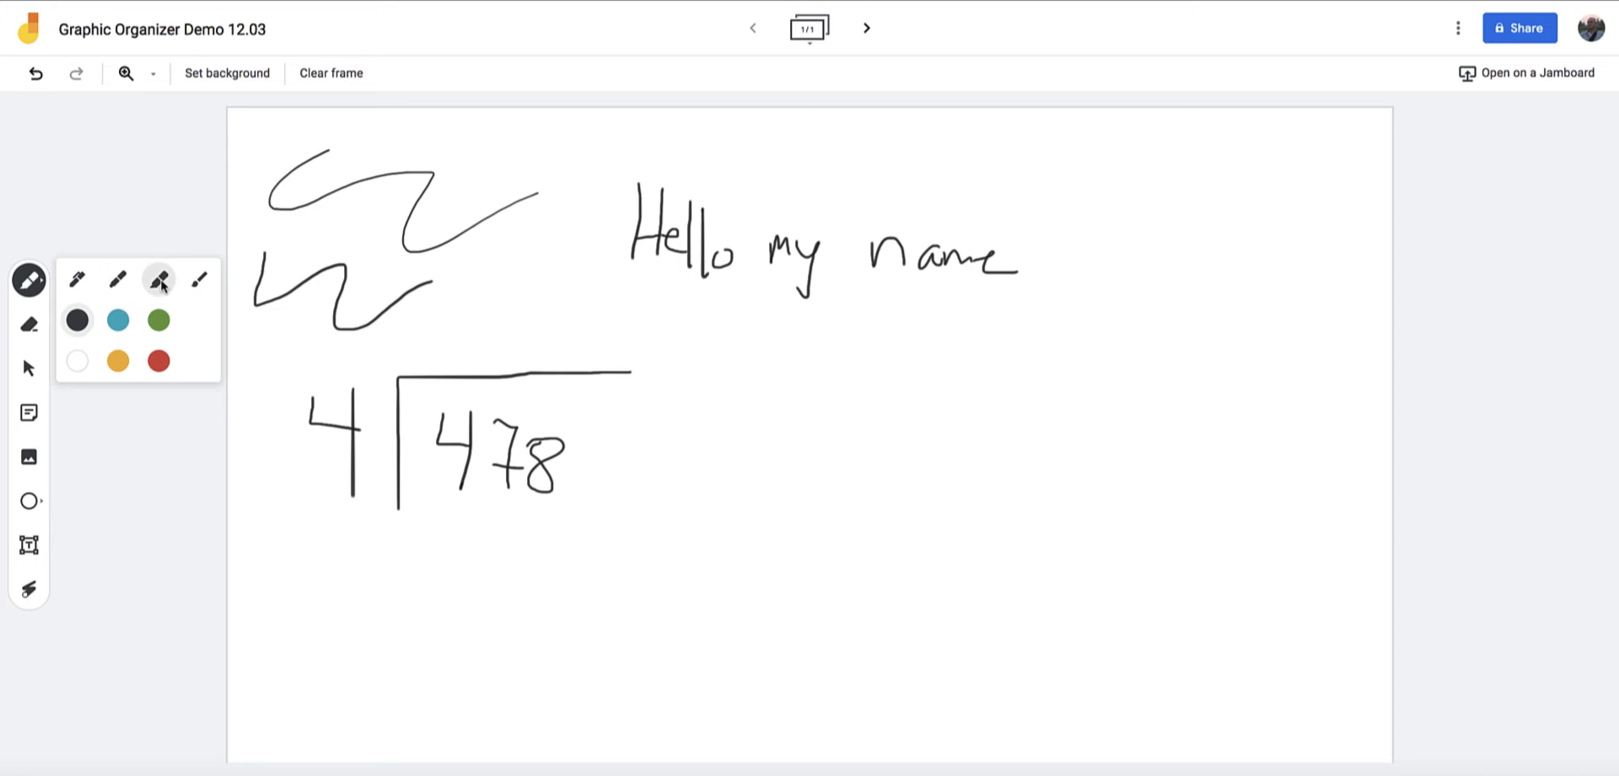
pyautogui.click(199, 280)
pyautogui.moveTo(512, 274); pyautogui.dragTo(847, 371)
pyautogui.click(37, 286)
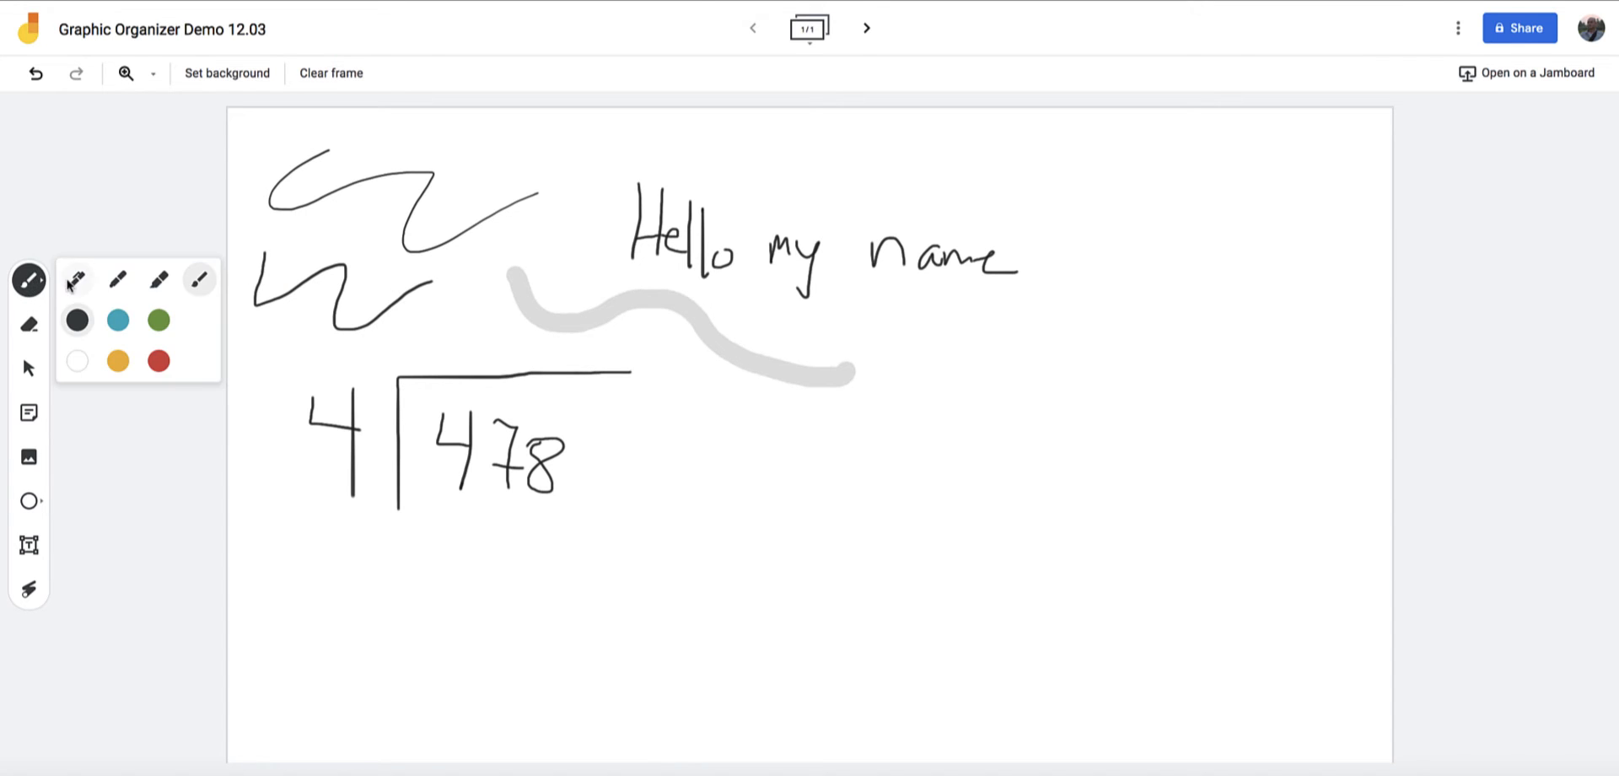
pyautogui.click(76, 279)
pyautogui.moveTo(863, 316)
pyautogui.mouseDown()
pyautogui.moveTo(1049, 308)
pyautogui.moveTo(1157, 336)
pyautogui.mouseUp()
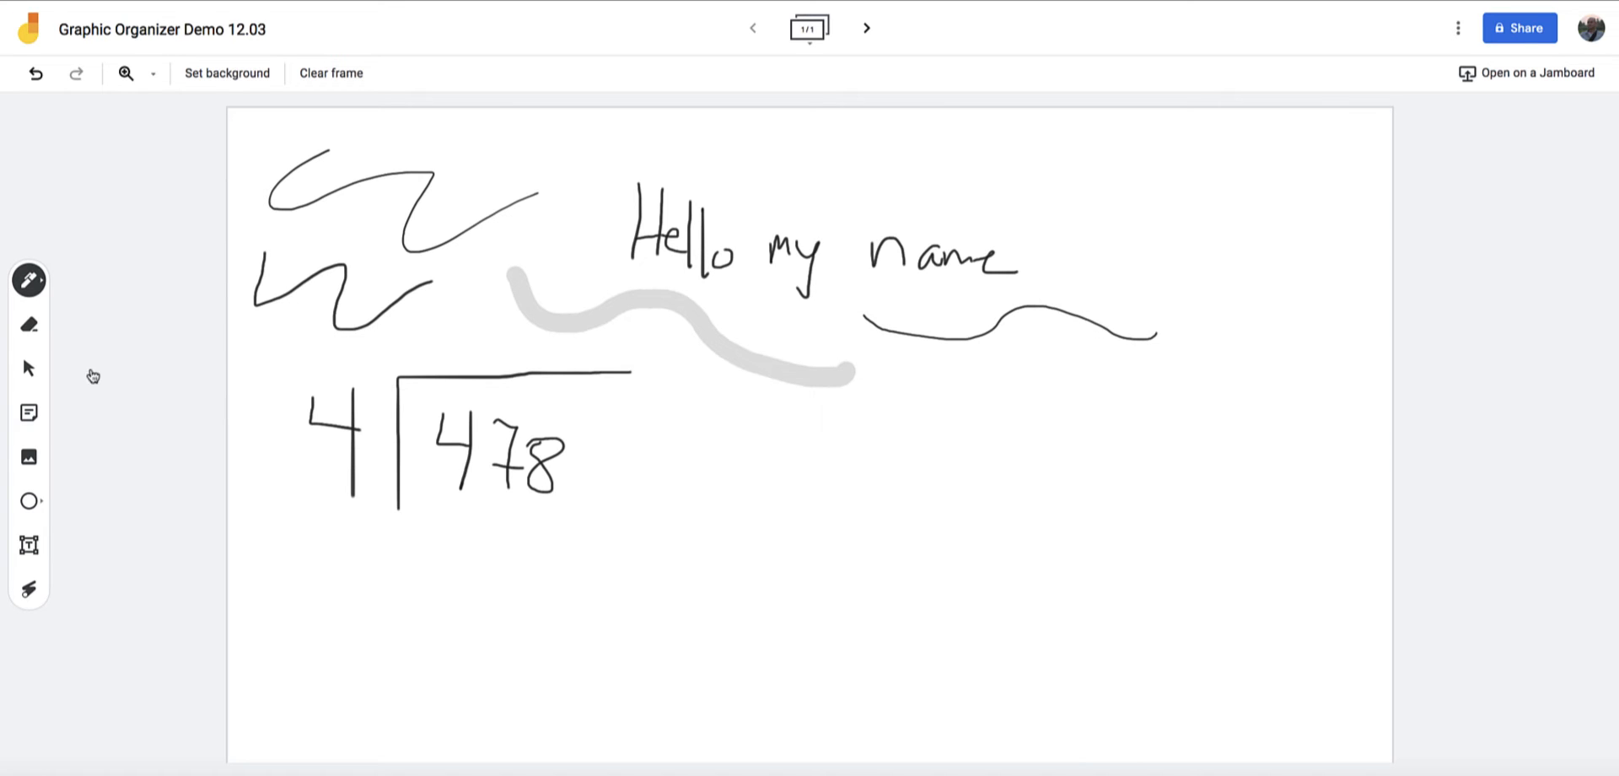
pyautogui.click(31, 282)
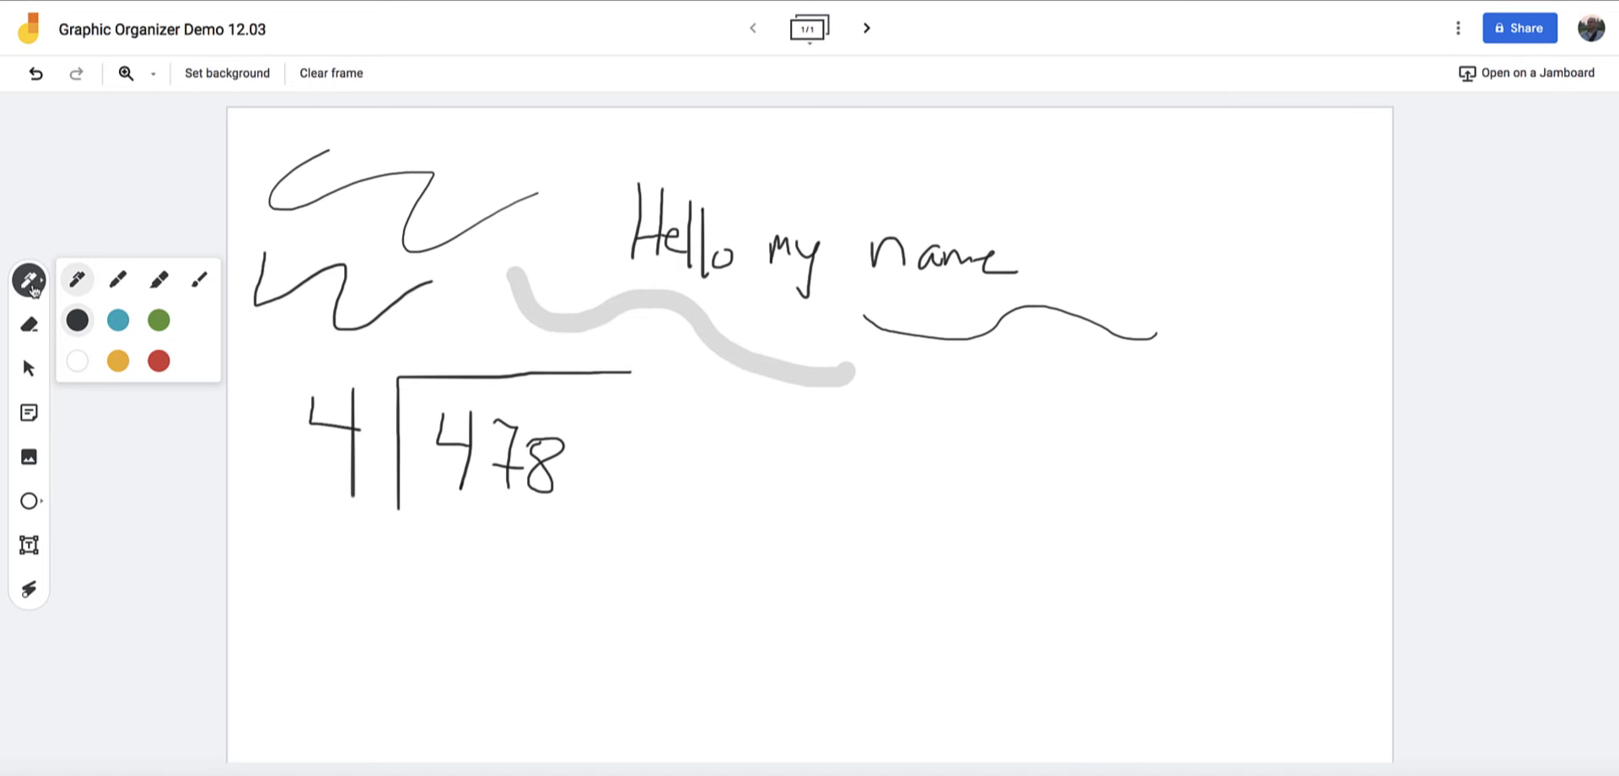
pyautogui.click(159, 279)
pyautogui.moveTo(489, 322); pyautogui.dragTo(811, 368)
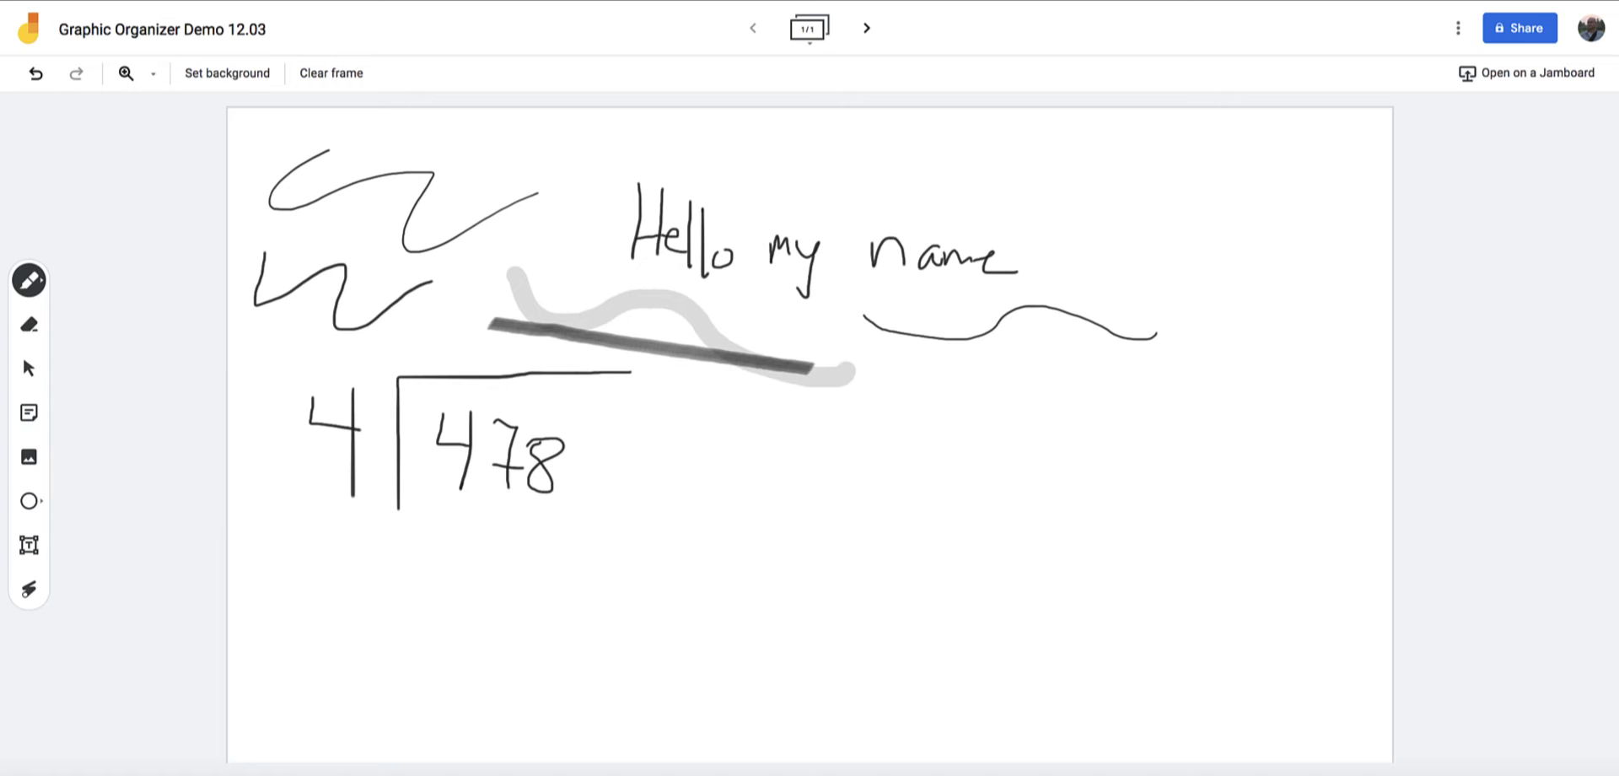
# Draw two overlapping green brush strokes across the thin wavy line beneath the word "name"
pyautogui.click(29, 281)
pyautogui.click(201, 283)
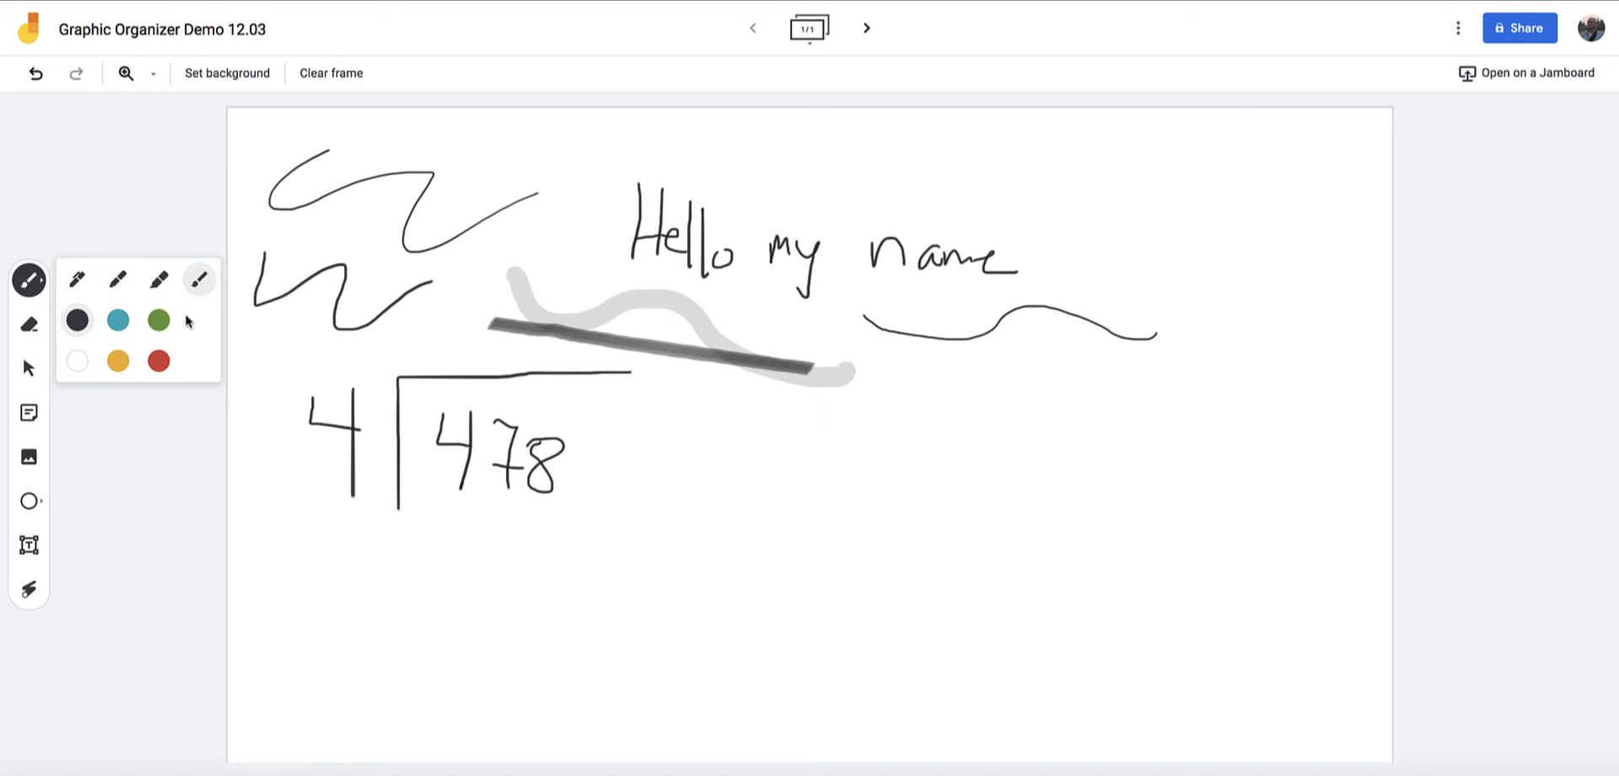
pyautogui.click(158, 319)
pyautogui.moveTo(849, 287); pyautogui.dragTo(1229, 333)
pyautogui.moveTo(927, 338); pyautogui.dragTo(1232, 352)
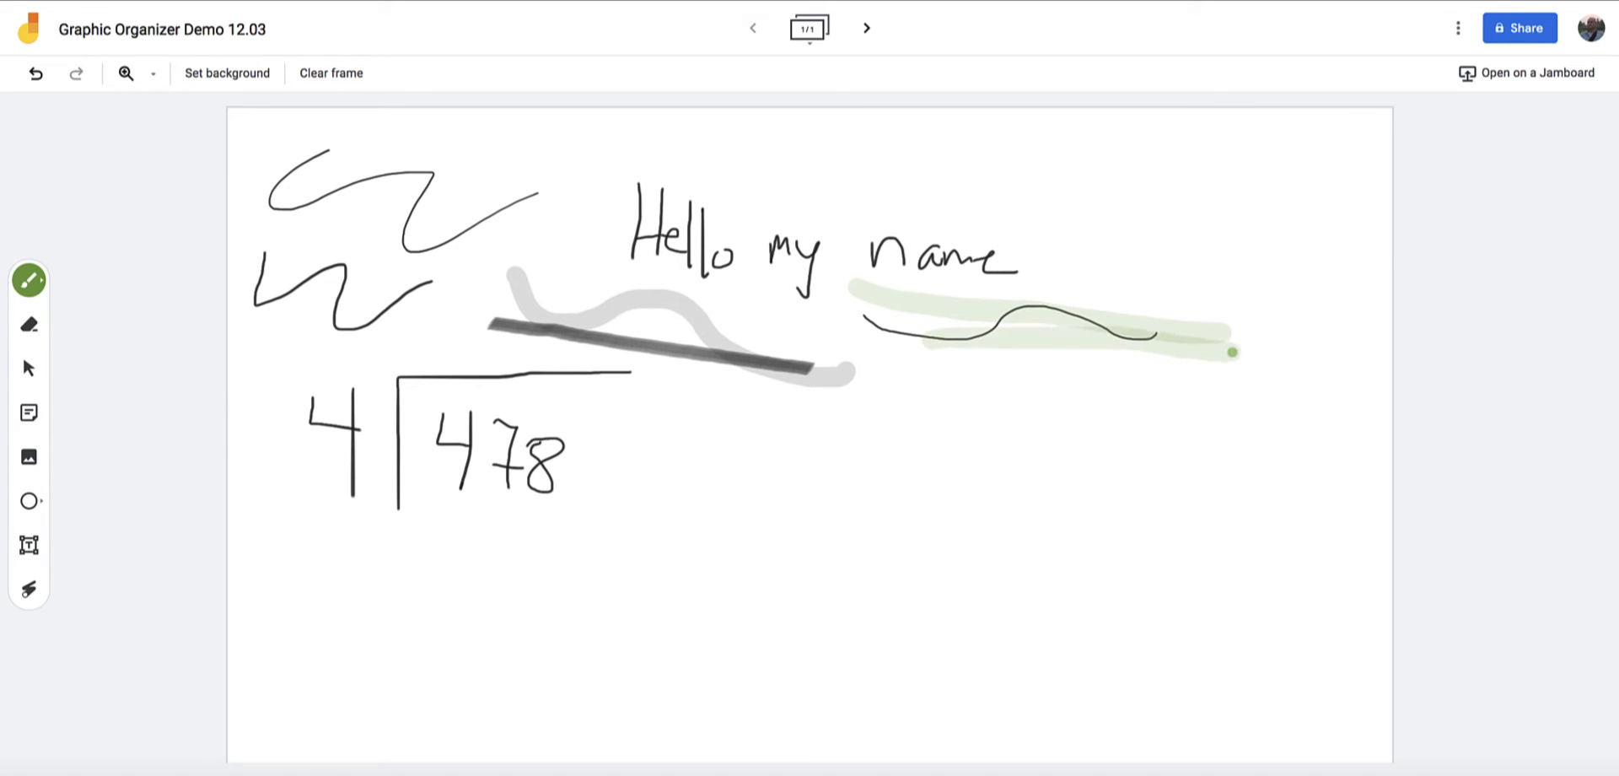
# Switch the green brush to the pen, and erase the lower squiggle plus parts of "Hello my" and the grey strokes
pyautogui.click(40, 280)
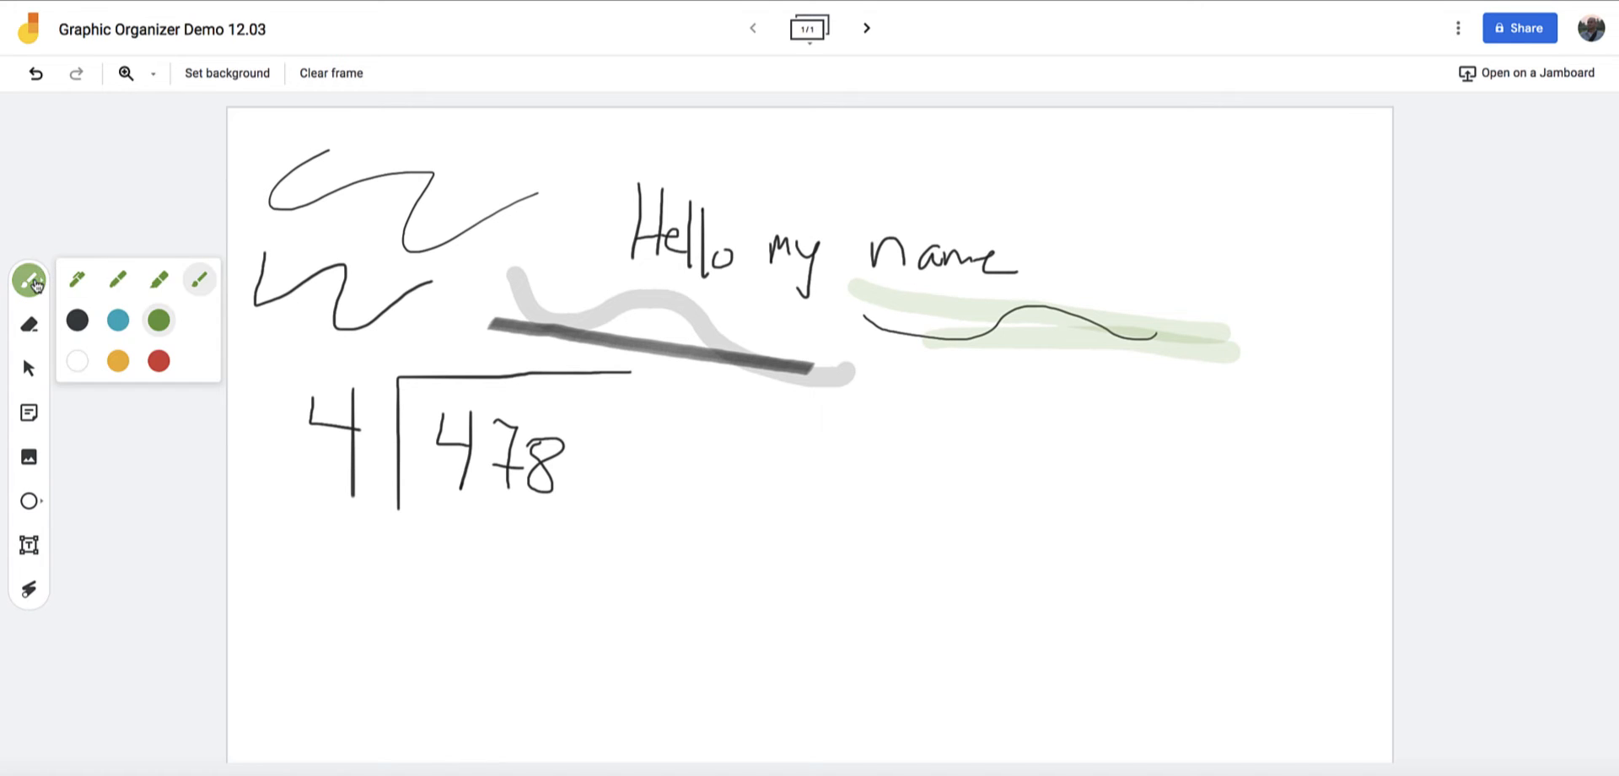
pyautogui.click(79, 281)
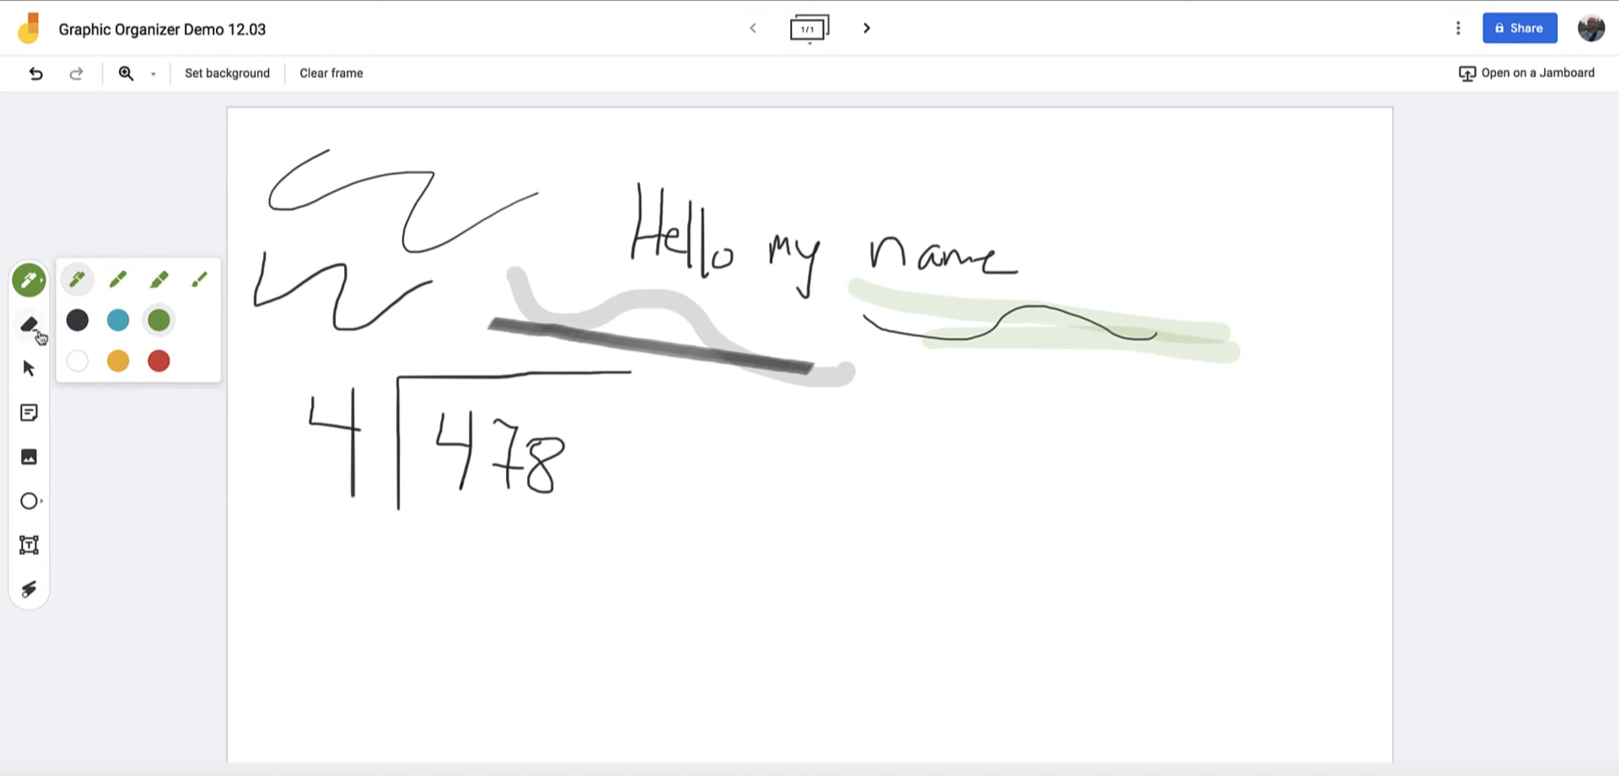
pyautogui.click(27, 328)
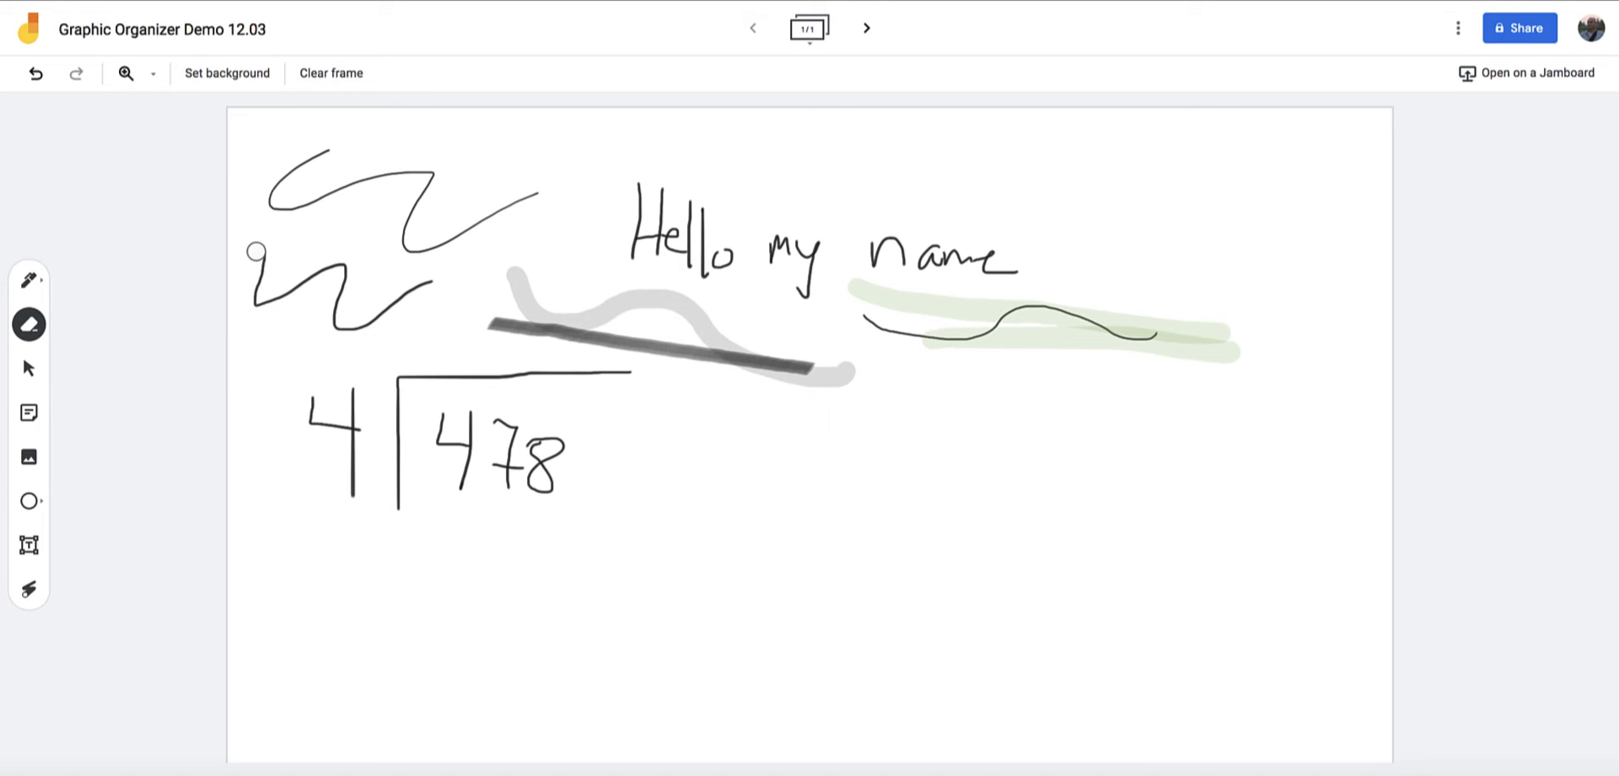
pyautogui.moveTo(256, 291)
pyautogui.mouseDown()
pyautogui.moveTo(350, 268)
pyautogui.moveTo(336, 260)
pyautogui.moveTo(337, 318)
pyautogui.moveTo(390, 310)
pyautogui.moveTo(437, 276)
pyautogui.moveTo(540, 325)
pyautogui.moveTo(622, 263)
pyautogui.moveTo(716, 253)
pyautogui.moveTo(798, 270)
pyautogui.mouseUp()
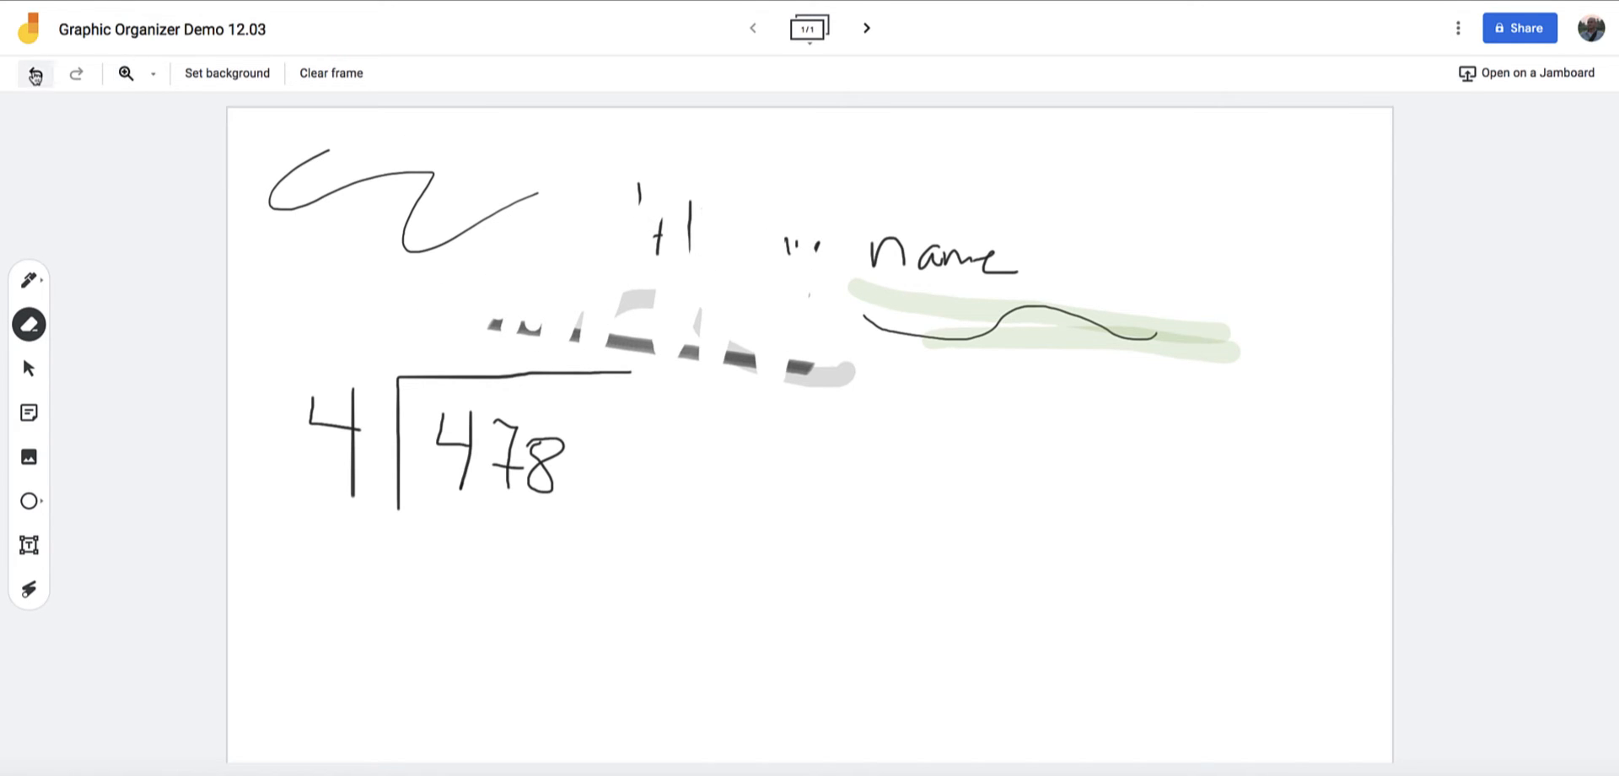
# Undo the erasing and the recent strokes back to "Hello m", and clear the whole frame
pyautogui.click(34, 76)
pyautogui.click(34, 76)
pyautogui.click(34, 76)
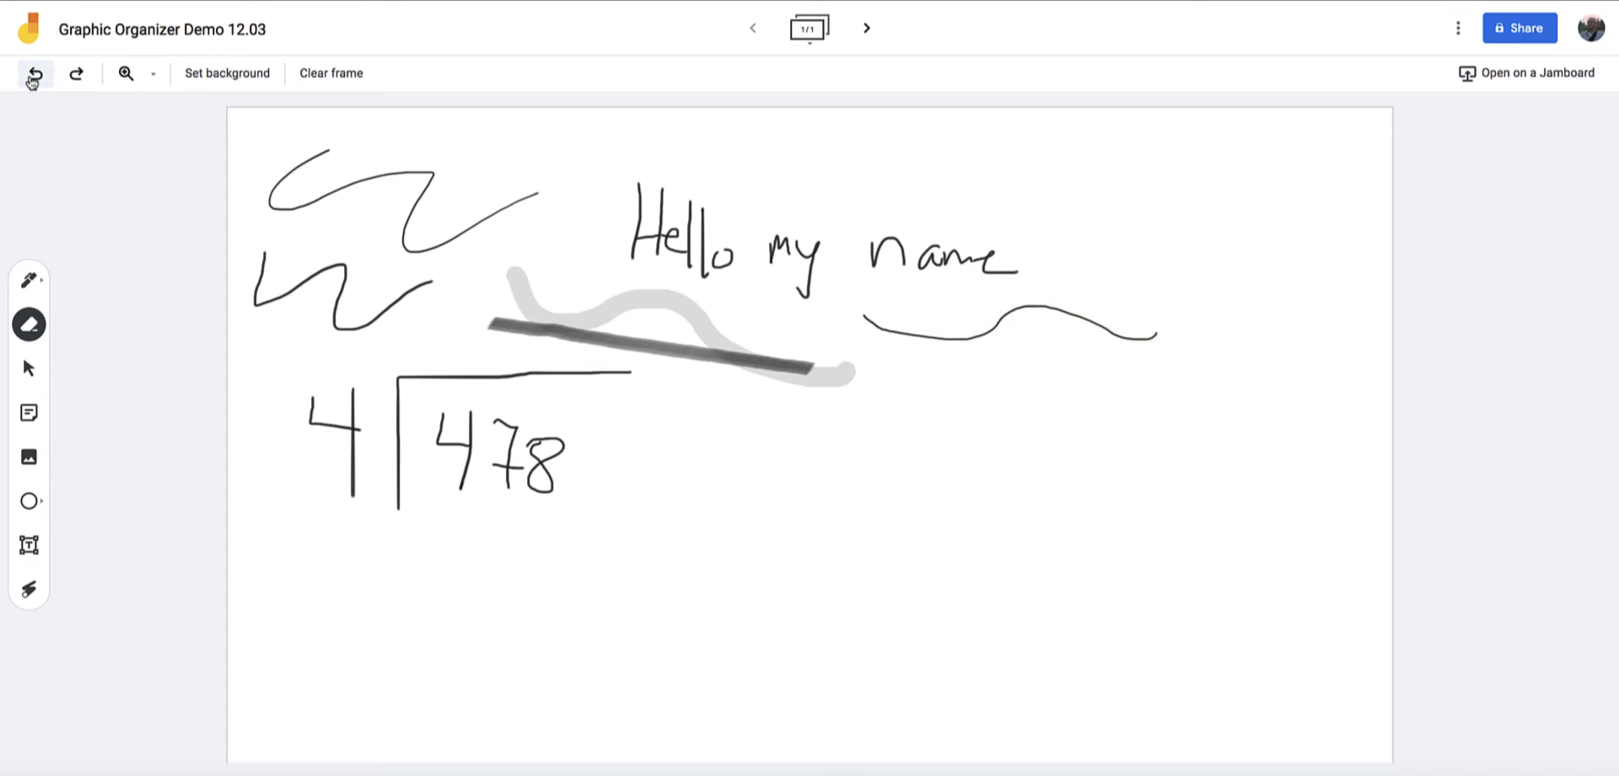
pyautogui.click(33, 76)
pyautogui.click(34, 76)
pyautogui.click(33, 76)
pyautogui.click(34, 76)
pyautogui.click(34, 76)
pyautogui.click(34, 76)
pyautogui.click(34, 76)
pyautogui.click(34, 76)
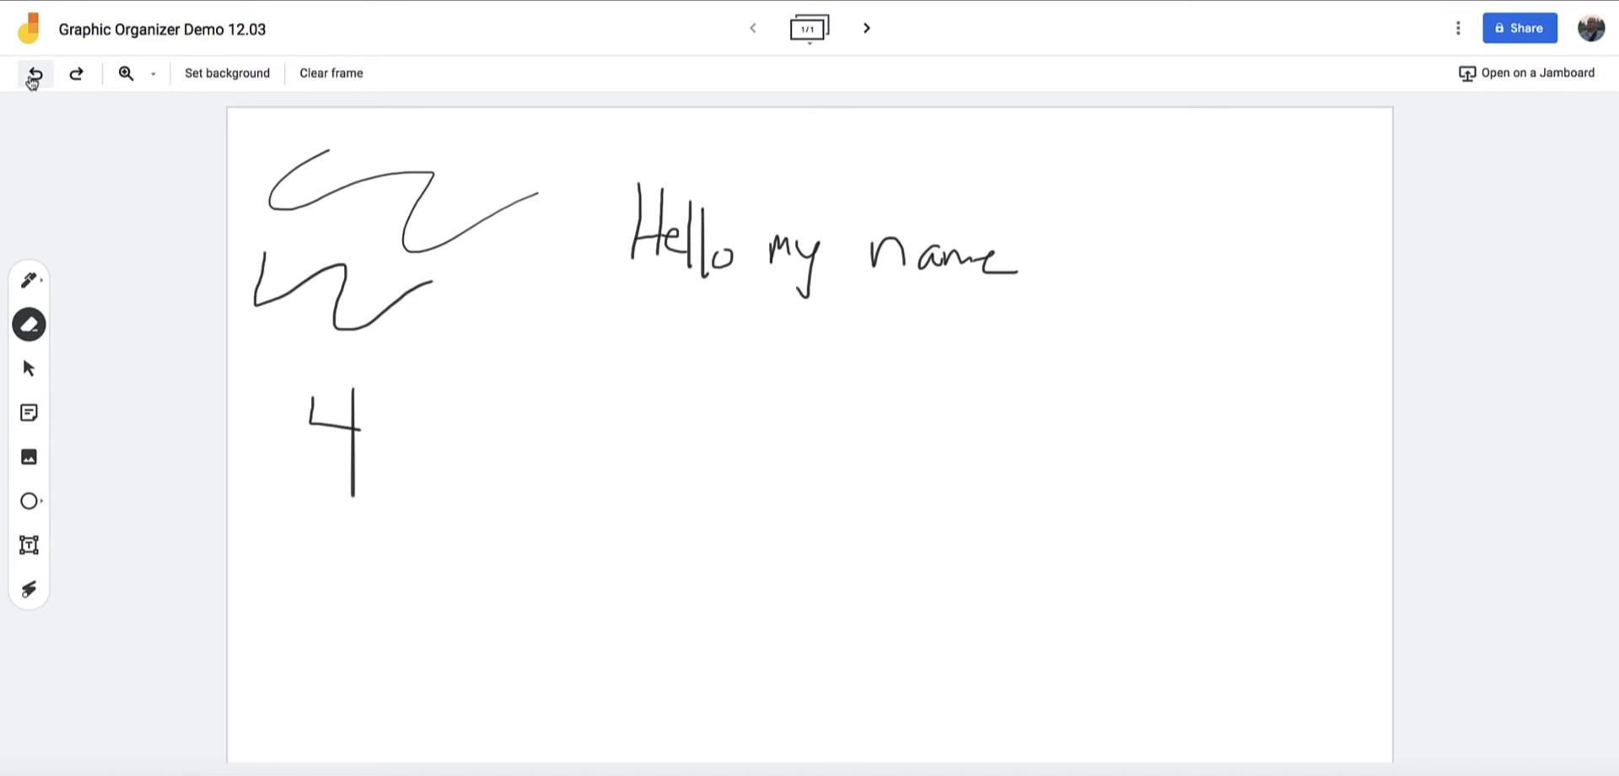
pyautogui.click(33, 76)
pyautogui.click(34, 76)
pyautogui.click(34, 76)
pyautogui.click(34, 76)
pyautogui.click(34, 76)
pyautogui.click(33, 75)
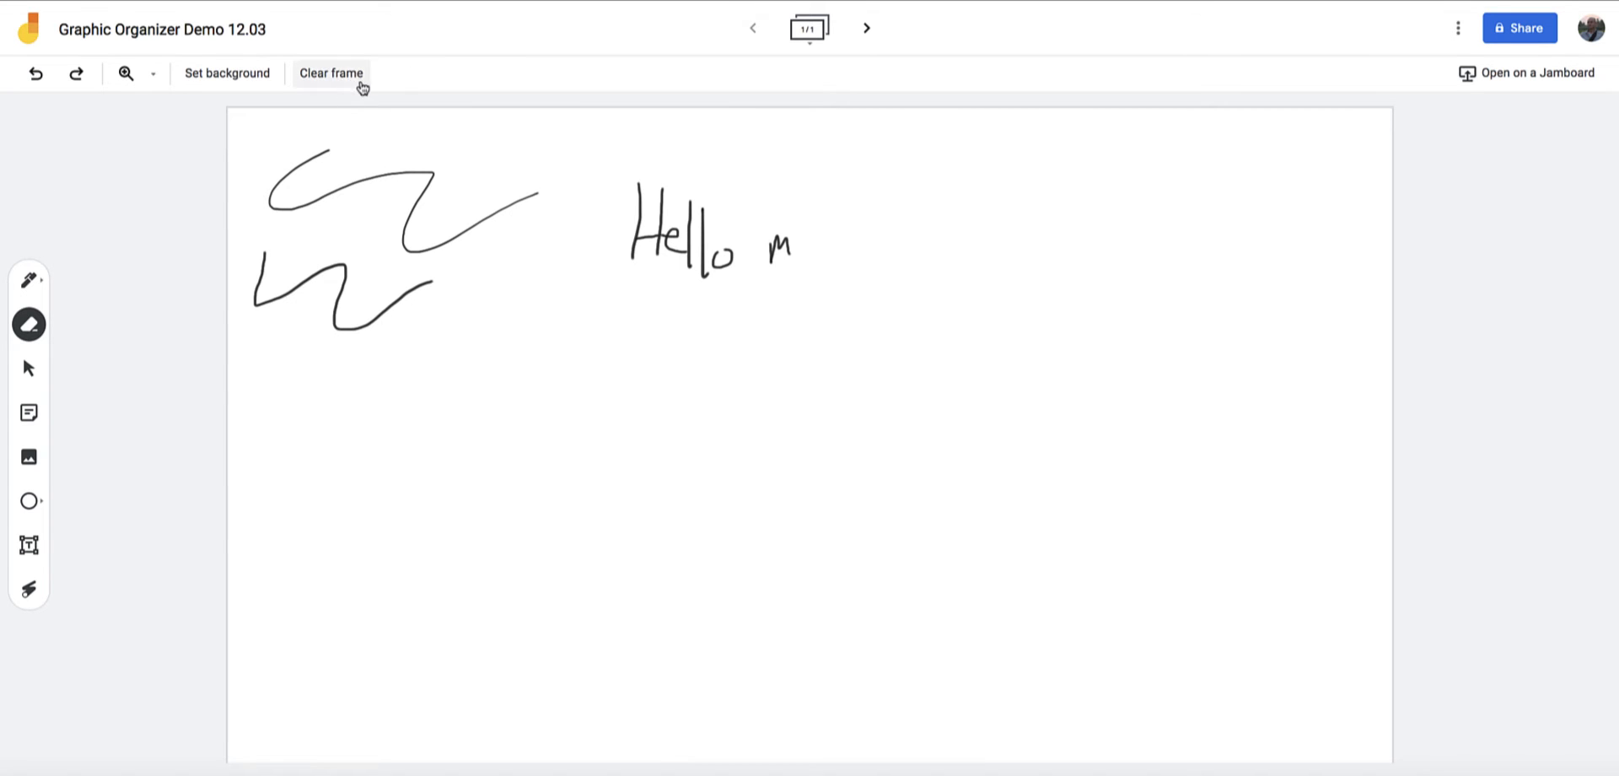
pyautogui.click(332, 76)
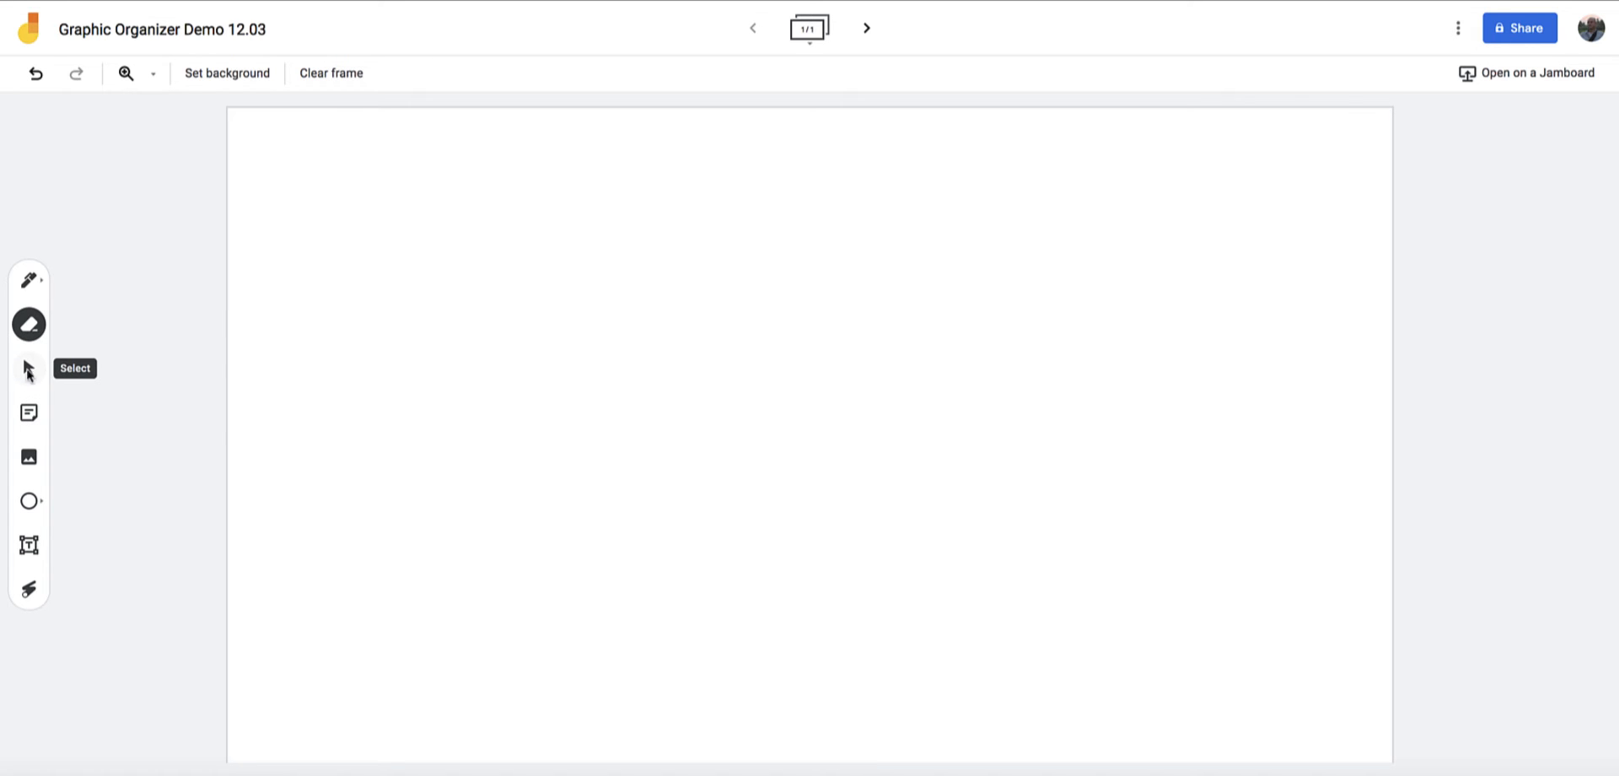
# Add a pink sticky note reading "Hello, this is my idea." and dismiss the additional blank note
pyautogui.click(29, 417)
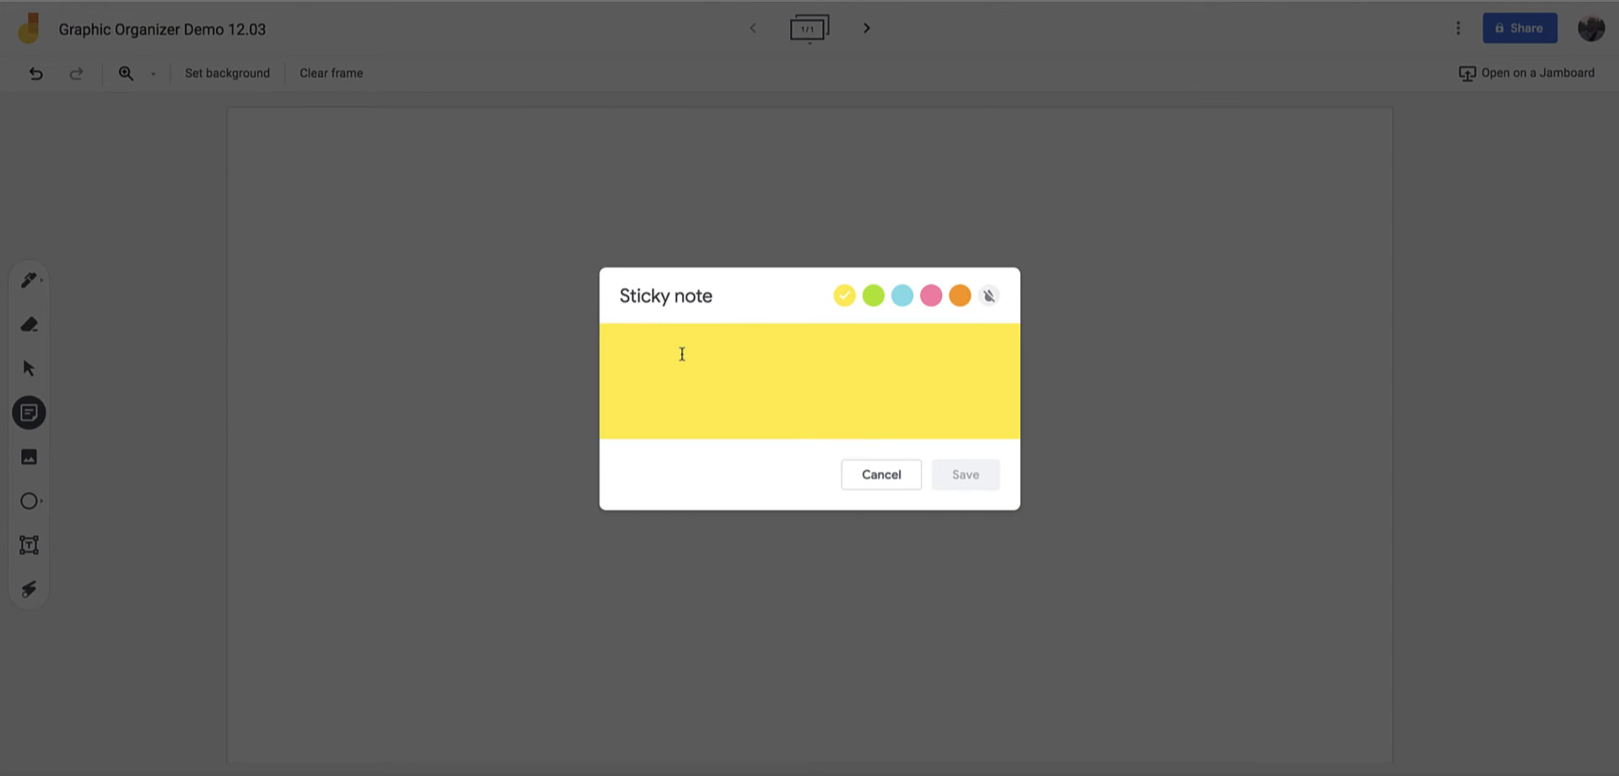
pyautogui.write('Hello, this is my idea.')
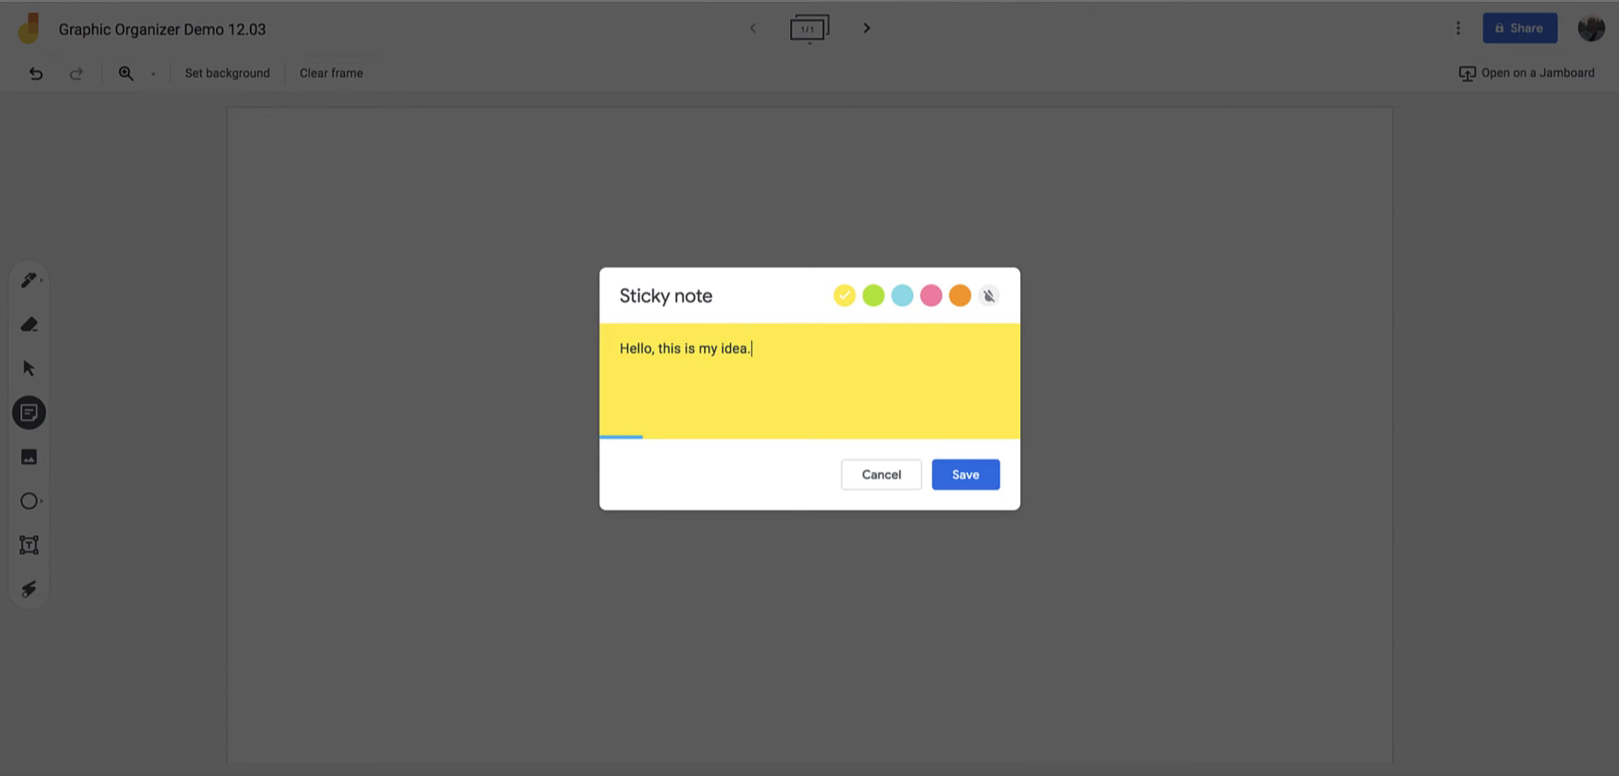
pyautogui.click(902, 296)
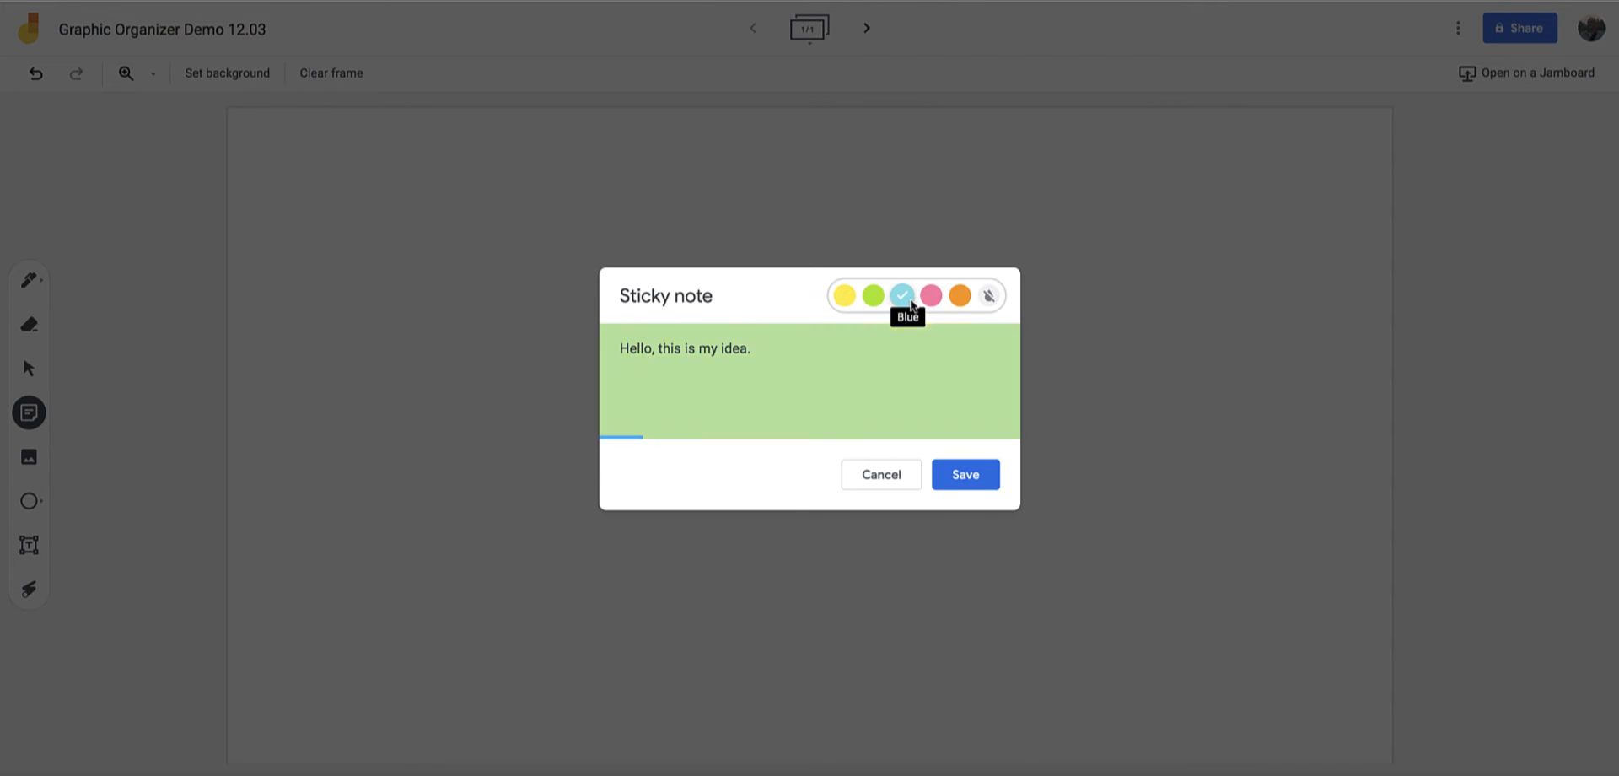
pyautogui.click(933, 305)
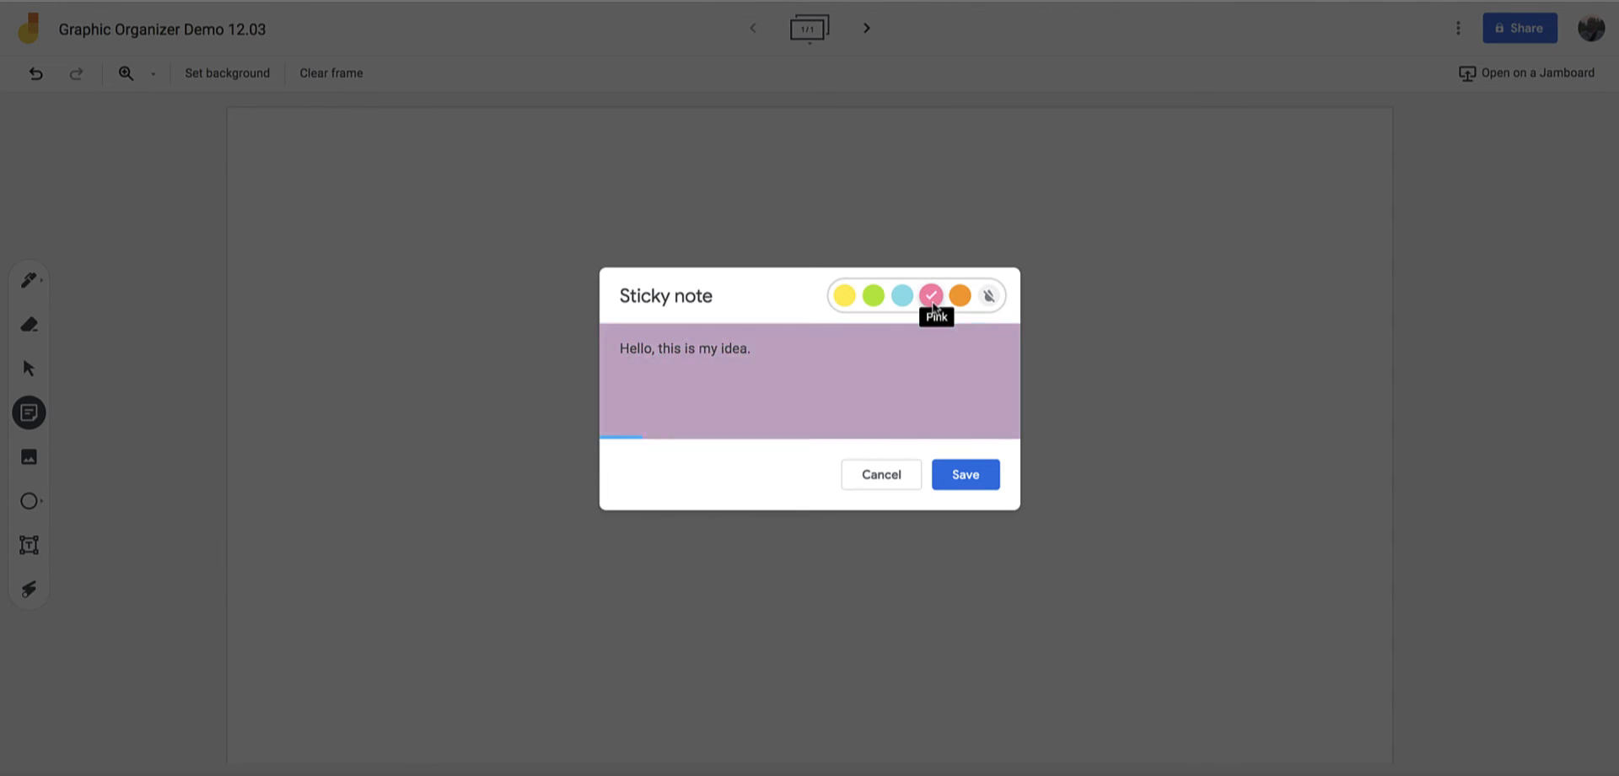
pyautogui.click(971, 473)
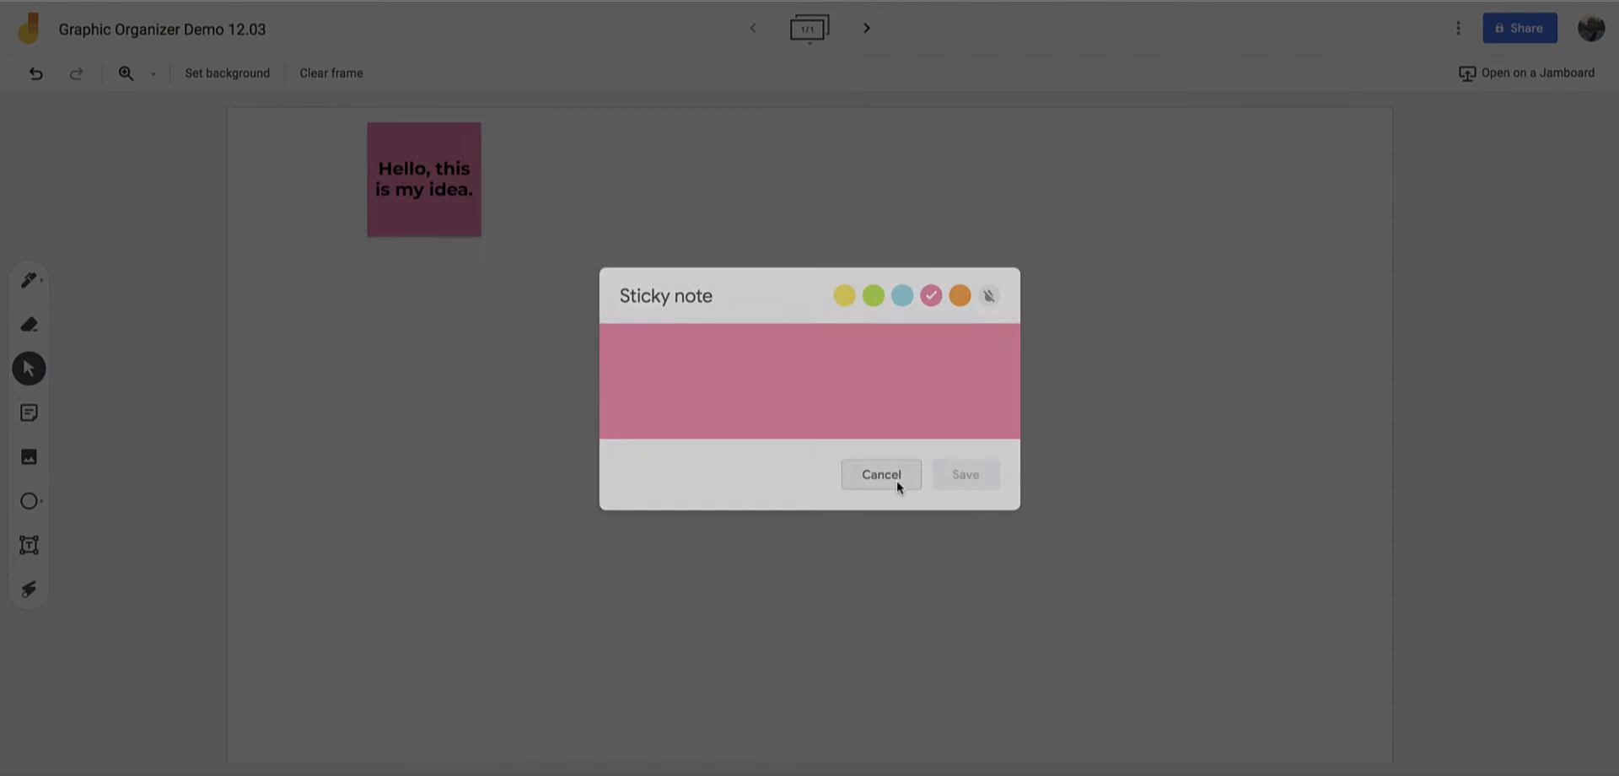
pyautogui.click(881, 474)
# Move and enlarge the pink sticky note, and place a duplicate of it up and to its right
pyautogui.moveTo(419, 216); pyautogui.dragTo(448, 317)
pyautogui.moveTo(304, 172); pyautogui.dragTo(447, 237)
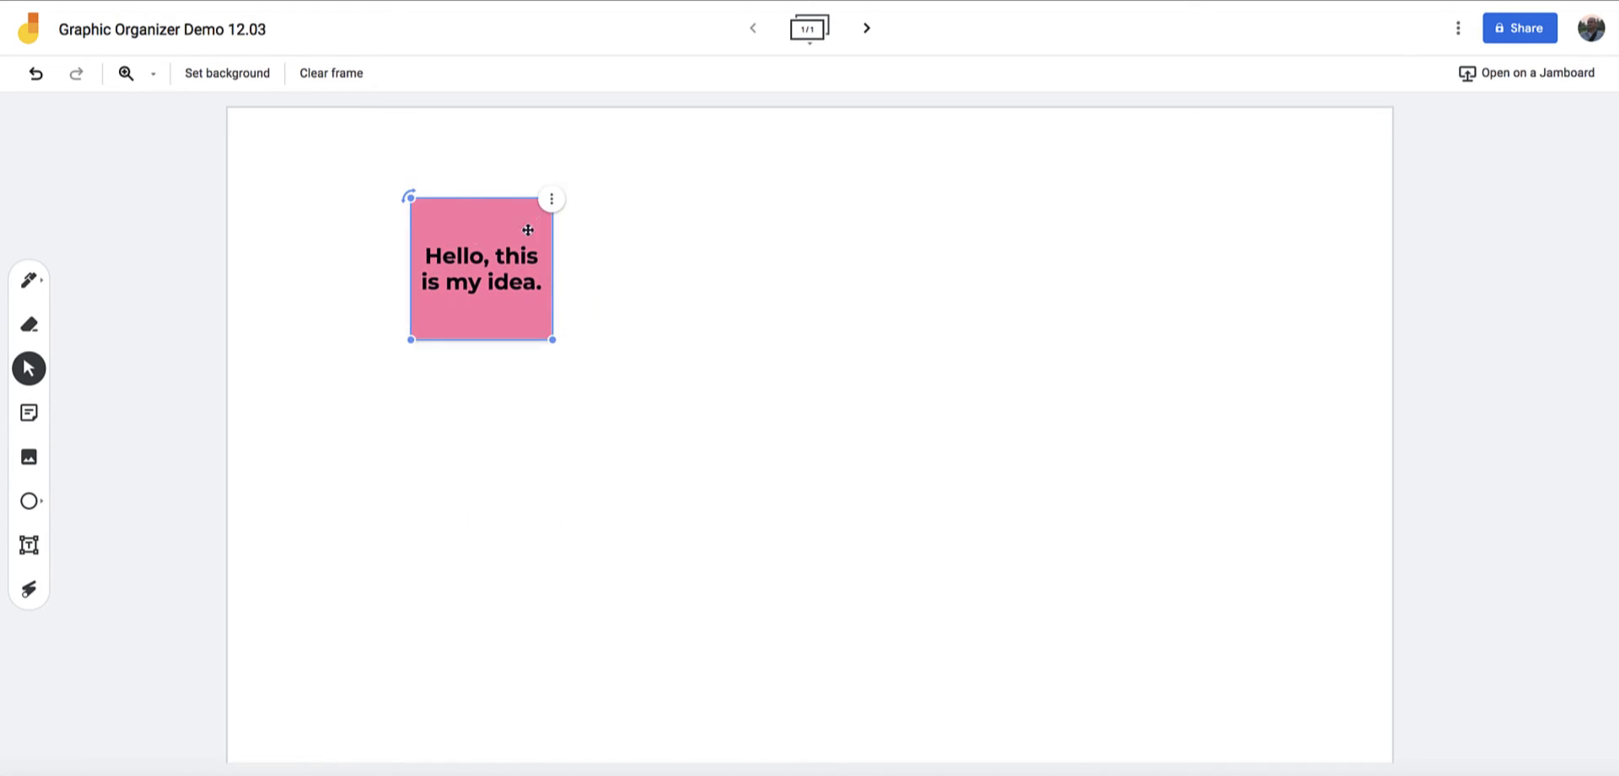
pyautogui.click(554, 203)
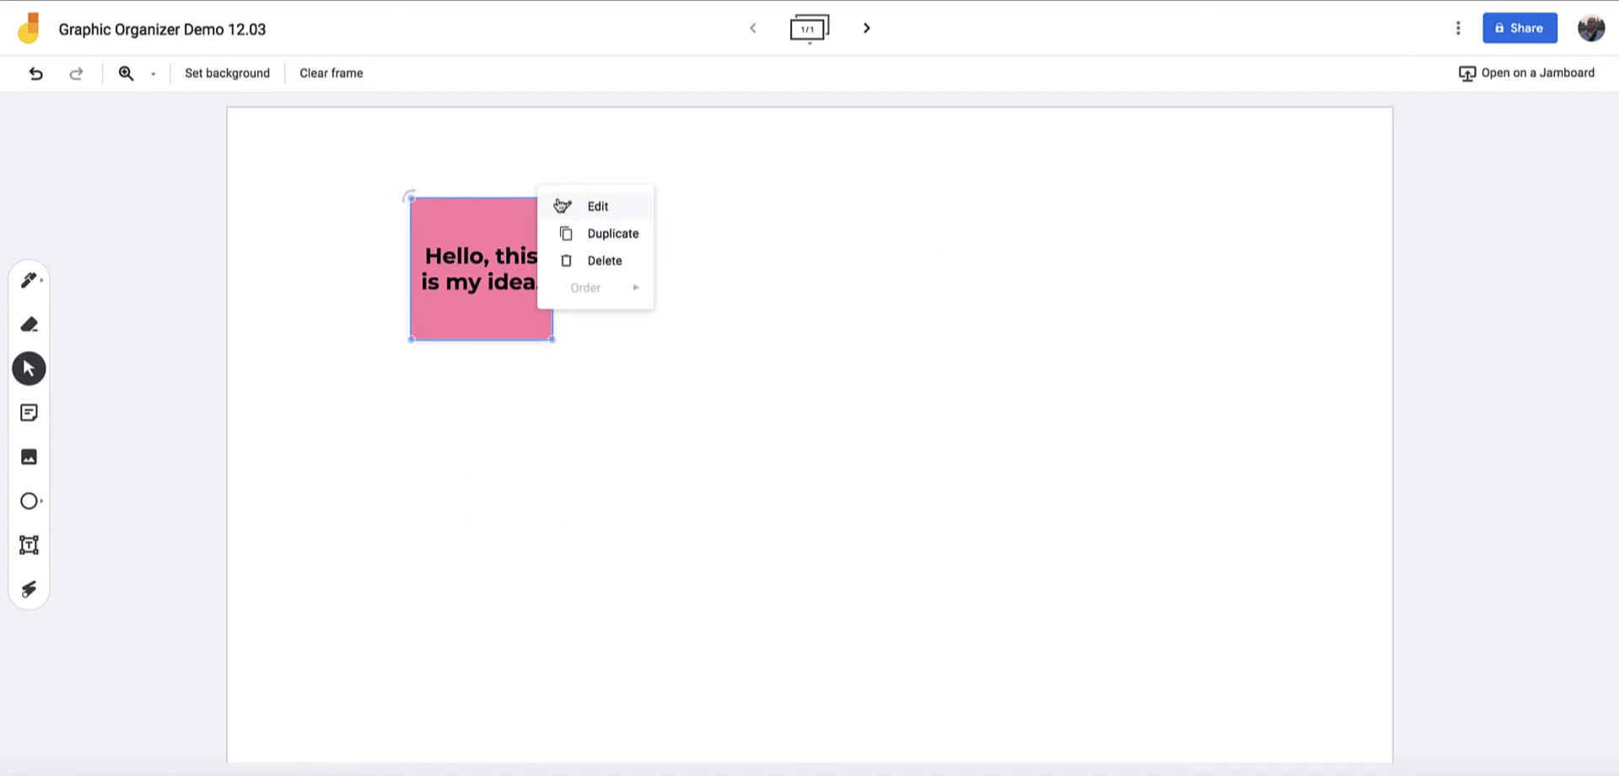
pyautogui.click(590, 236)
pyautogui.moveTo(546, 292); pyautogui.dragTo(713, 195)
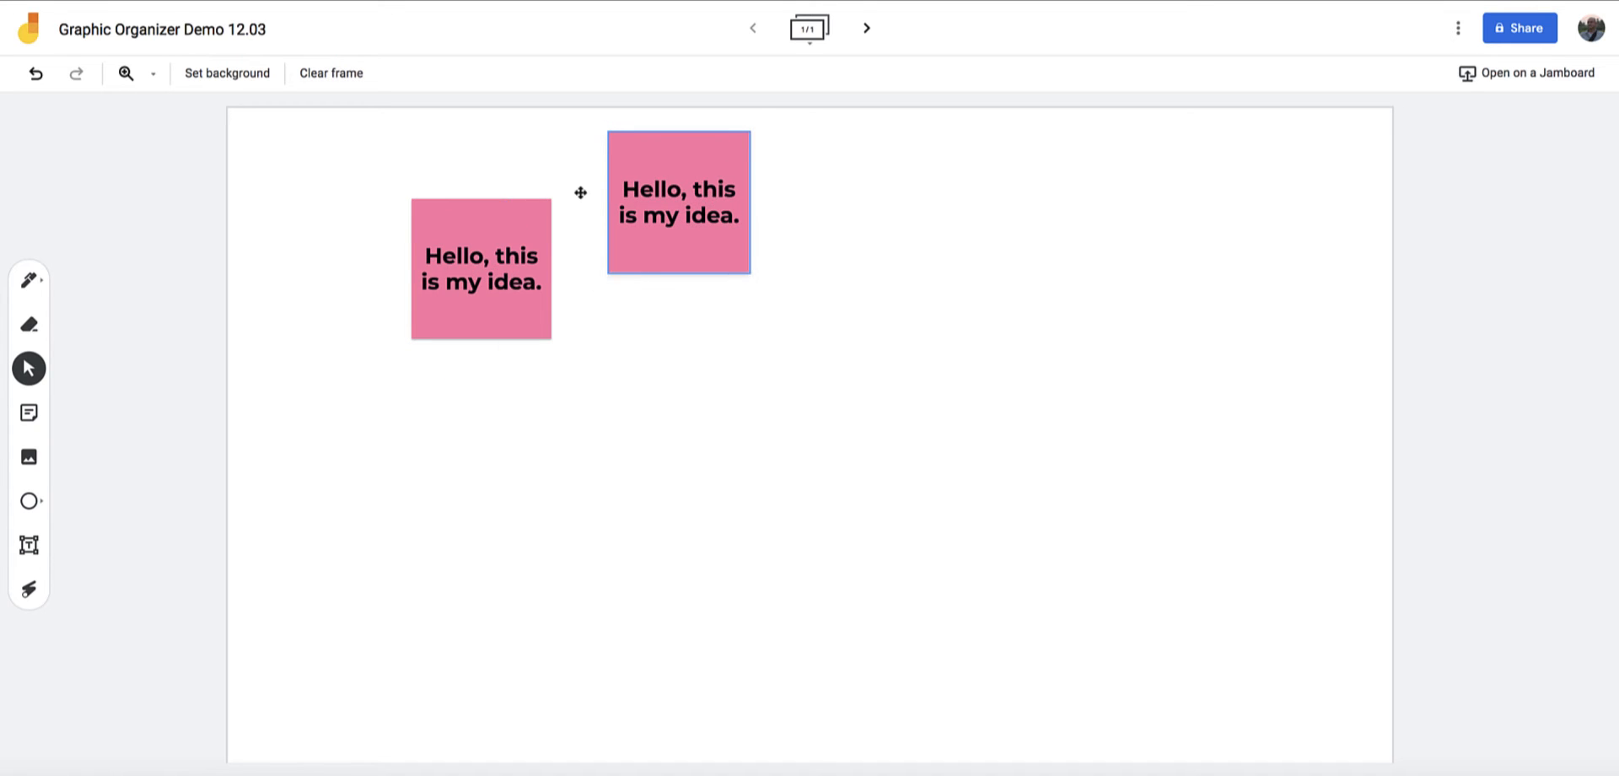
# Change the duplicated sticky note's colour to yellow
pyautogui.click(748, 133)
pyautogui.moveTo(783, 222)
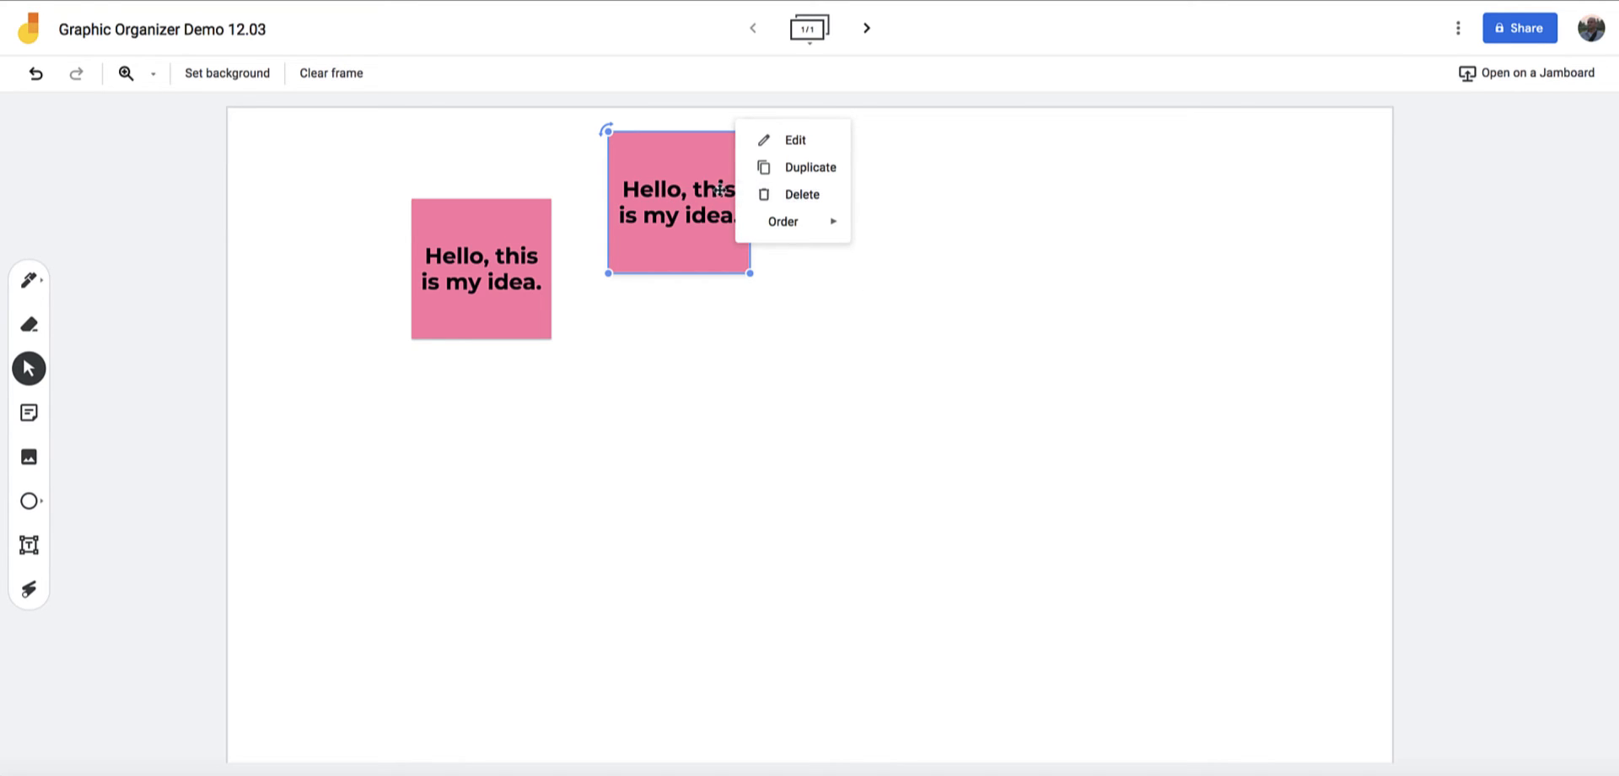
pyautogui.click(681, 175)
pyautogui.click(749, 133)
pyautogui.click(789, 138)
pyautogui.click(844, 297)
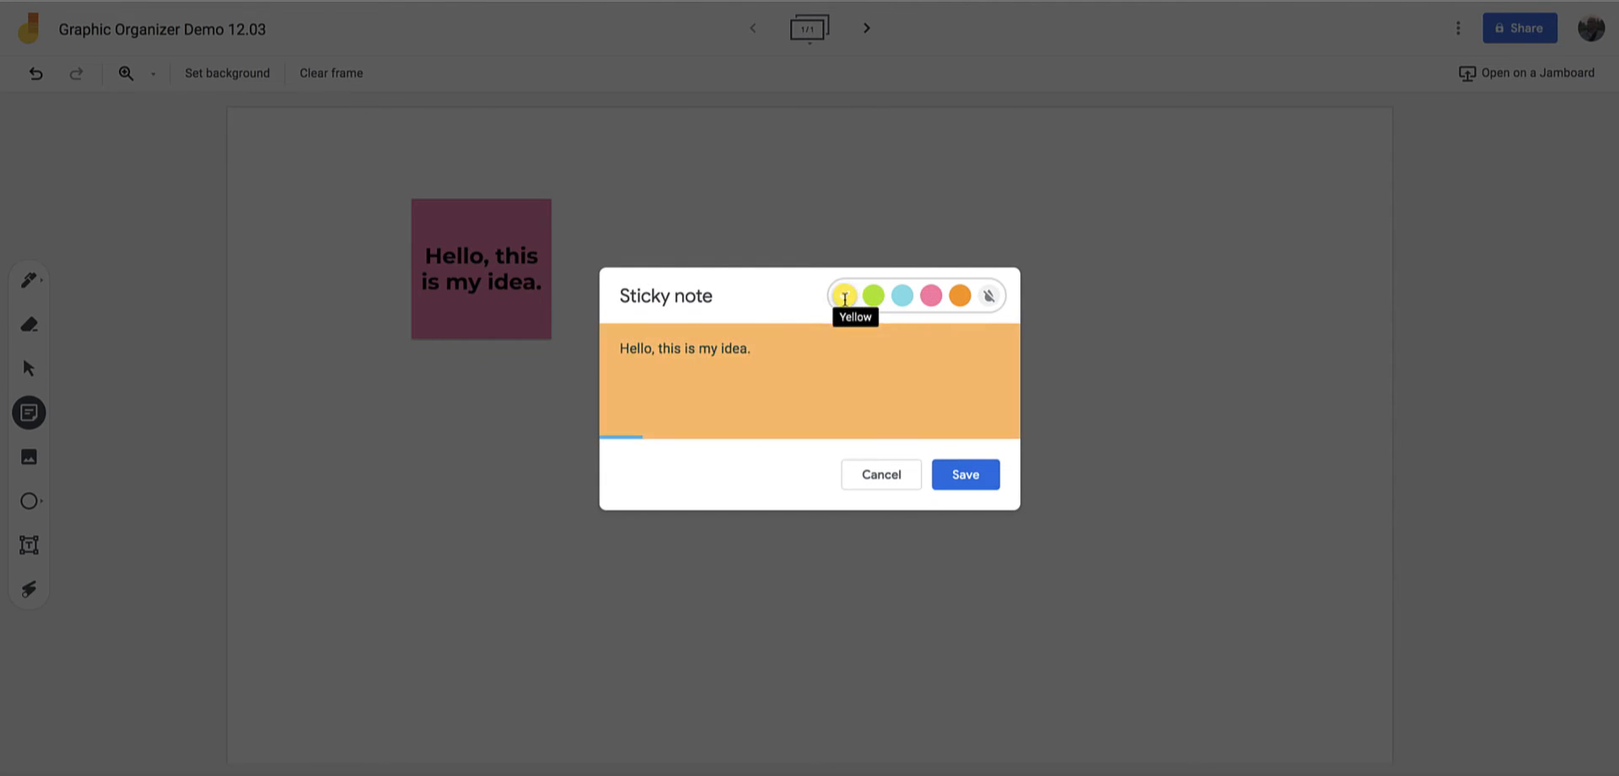
pyautogui.click(960, 472)
# Move the yellow note so it overlaps the pink one, and send it backward
pyautogui.moveTo(691, 213); pyautogui.dragTo(527, 275)
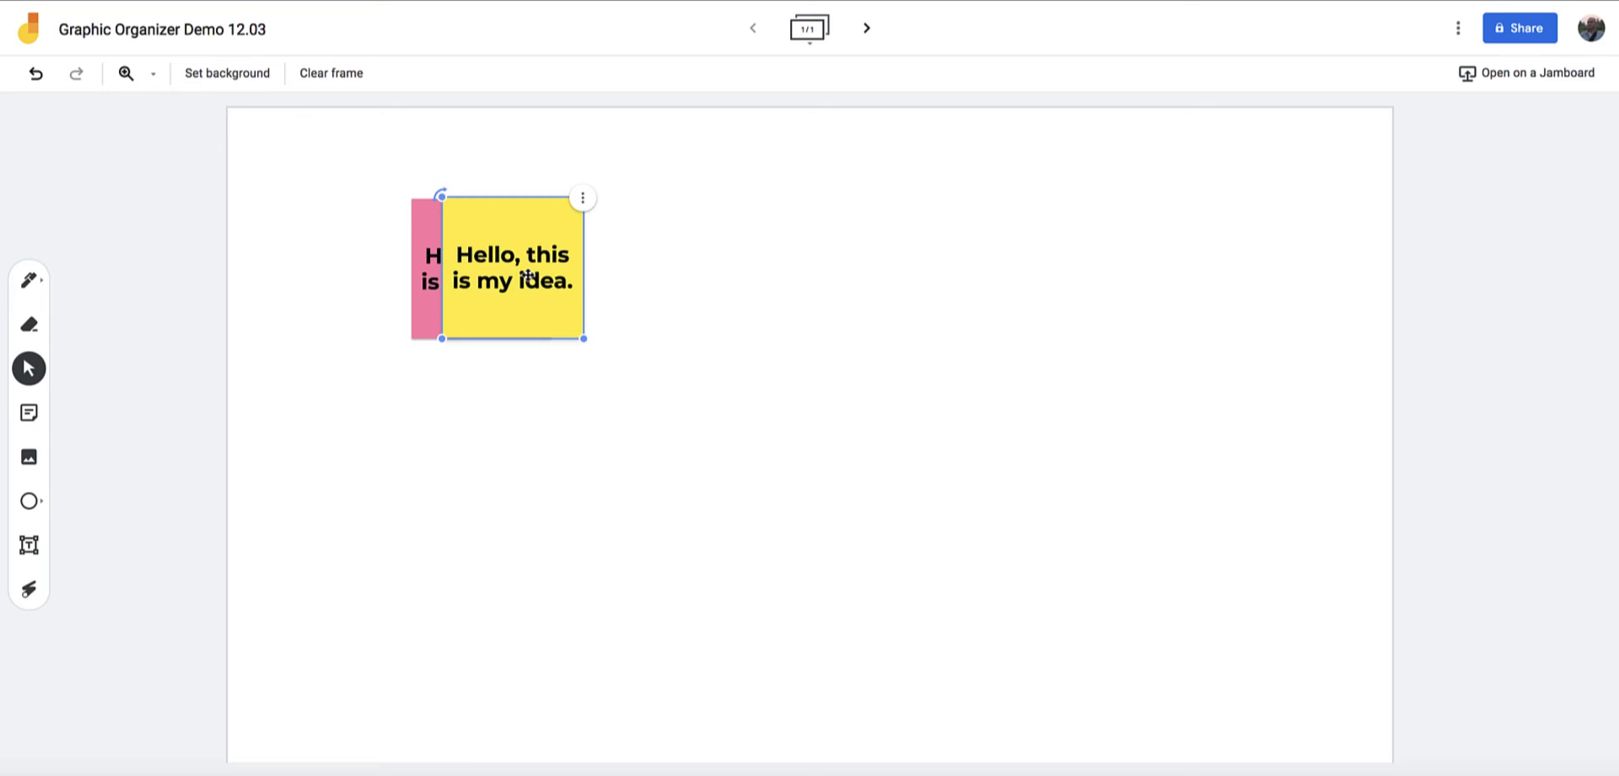
pyautogui.click(578, 204)
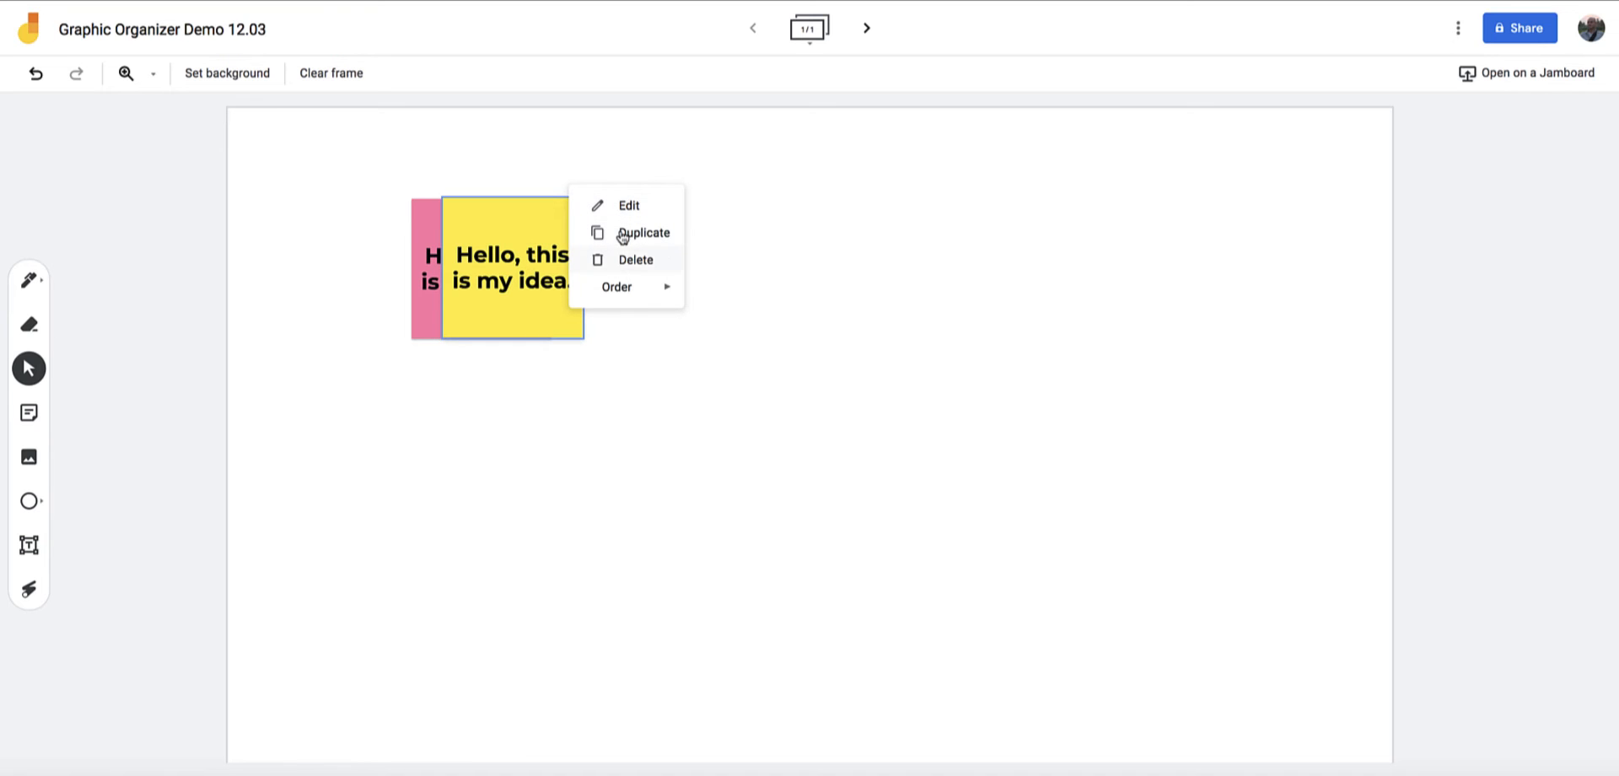
pyautogui.moveTo(625, 301)
pyautogui.click(739, 349)
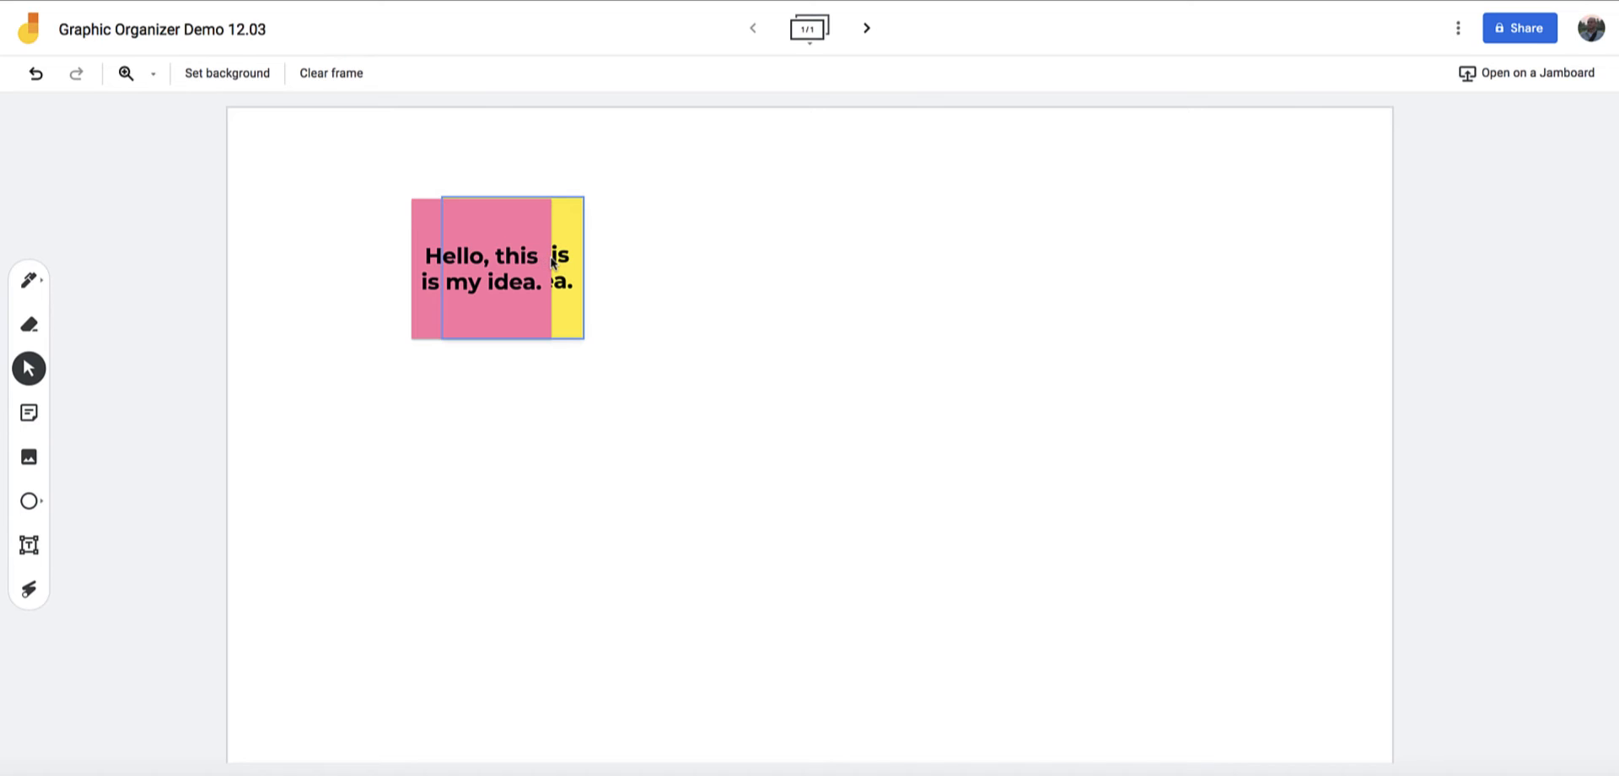
# Send the pink note to the back and shift the yellow note to cover most of it
pyautogui.click(462, 267)
pyautogui.click(550, 204)
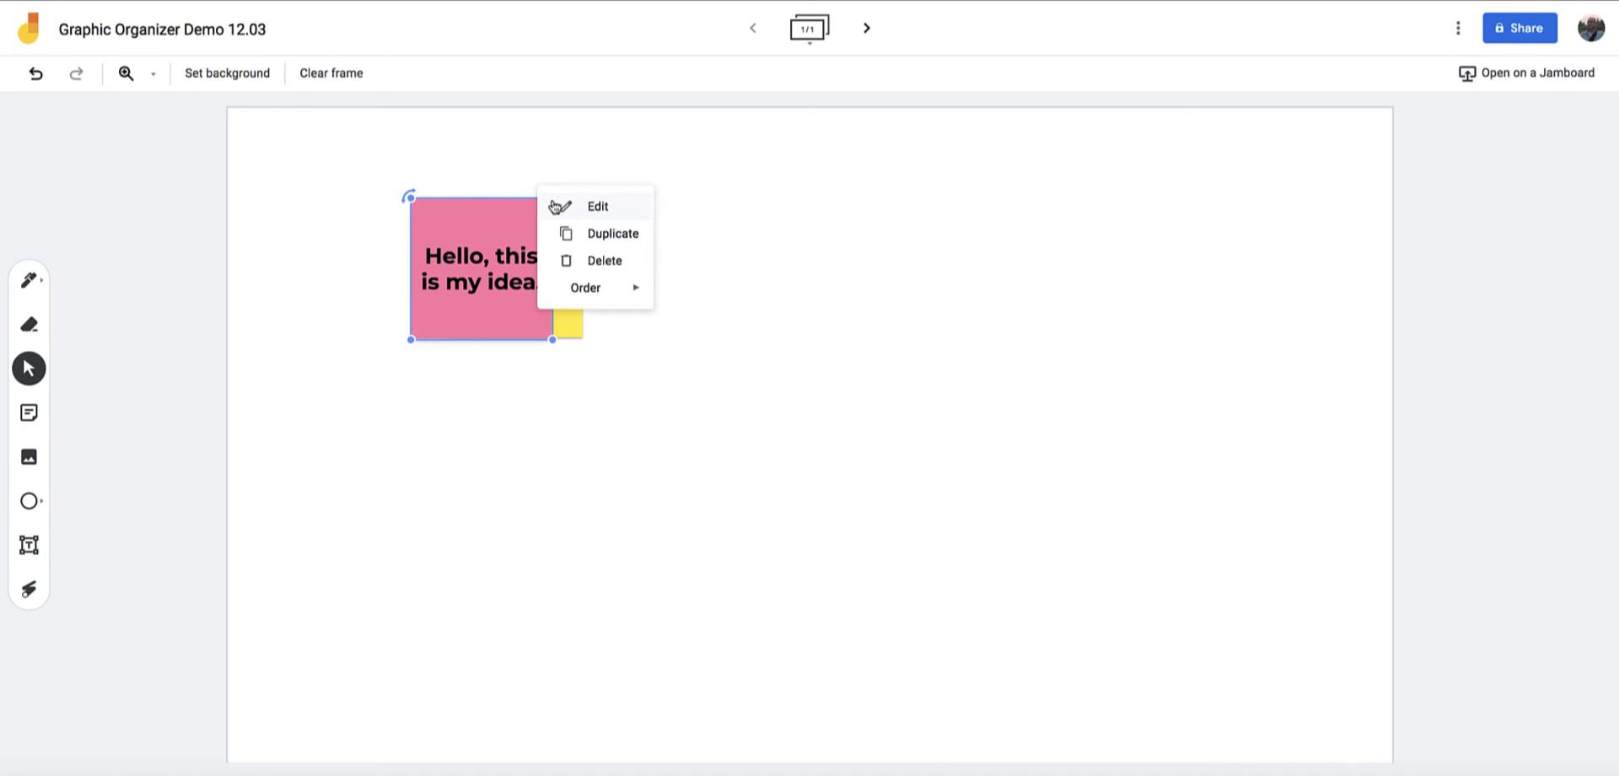
pyautogui.moveTo(590, 287)
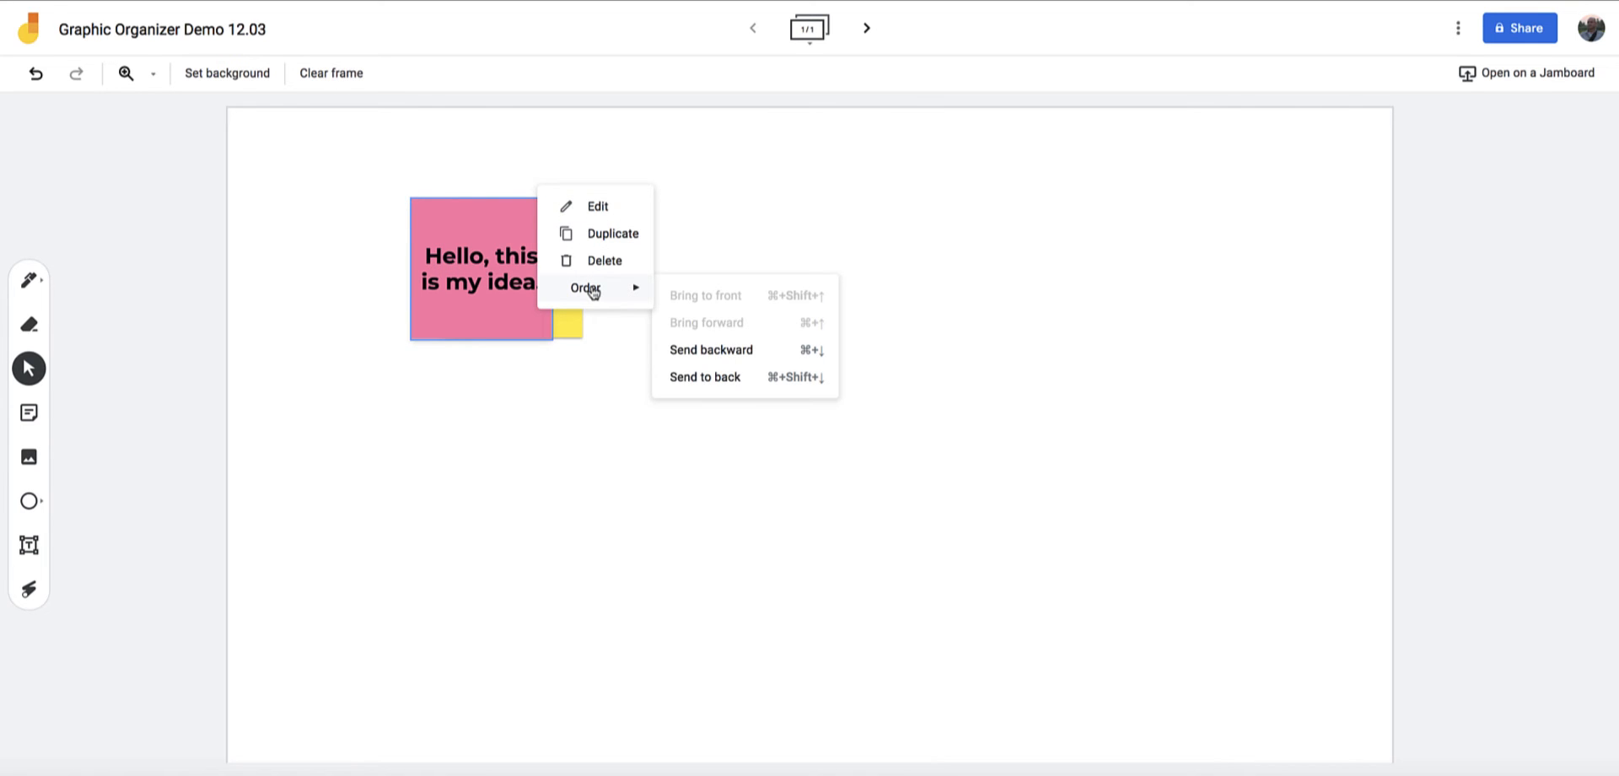
pyautogui.click(701, 380)
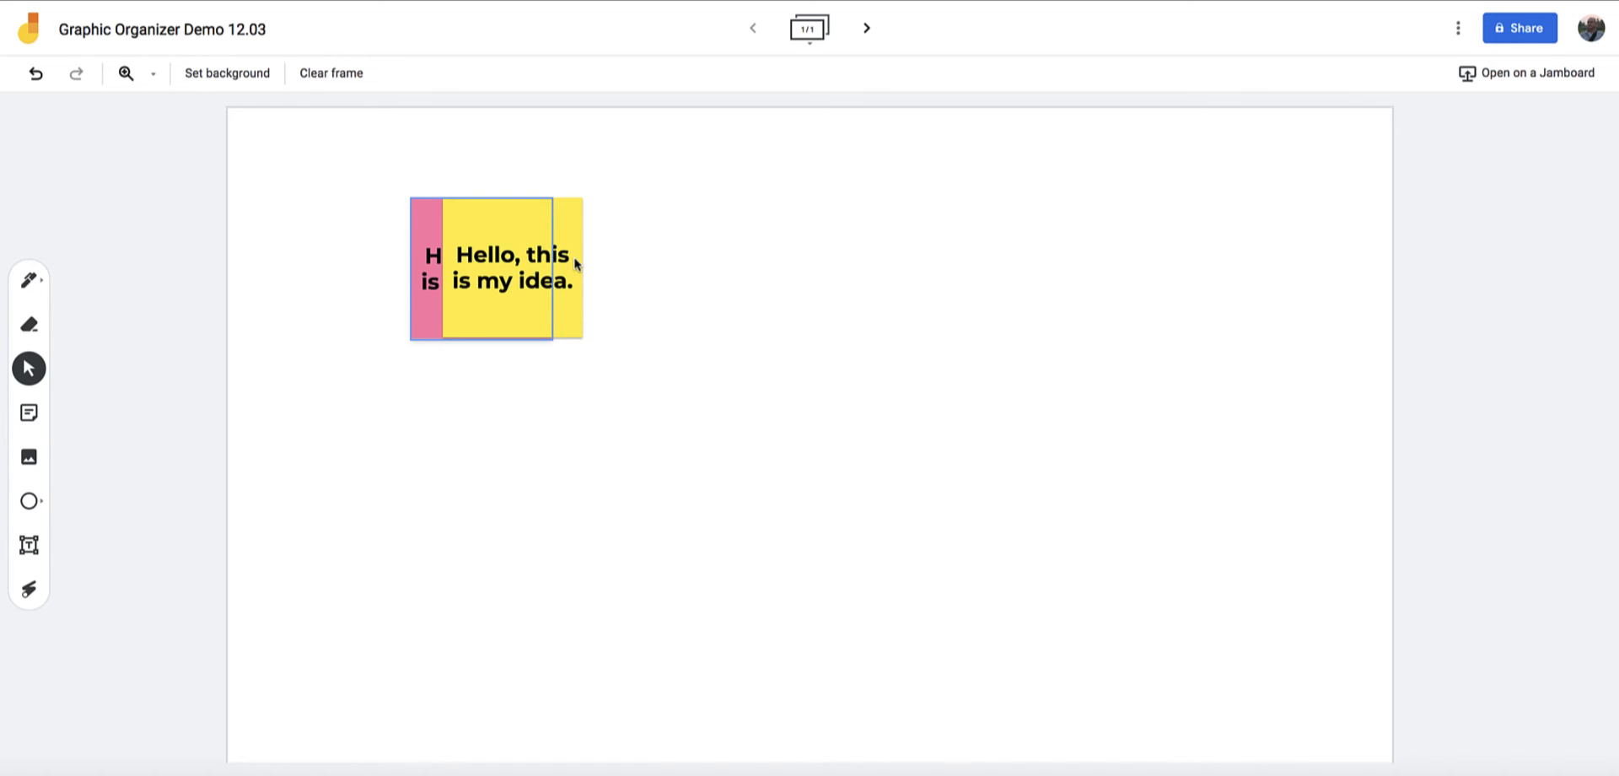
pyautogui.moveTo(576, 263)
pyautogui.mouseDown()
pyautogui.moveTo(572, 310)
pyautogui.moveTo(556, 269)
pyautogui.mouseUp()
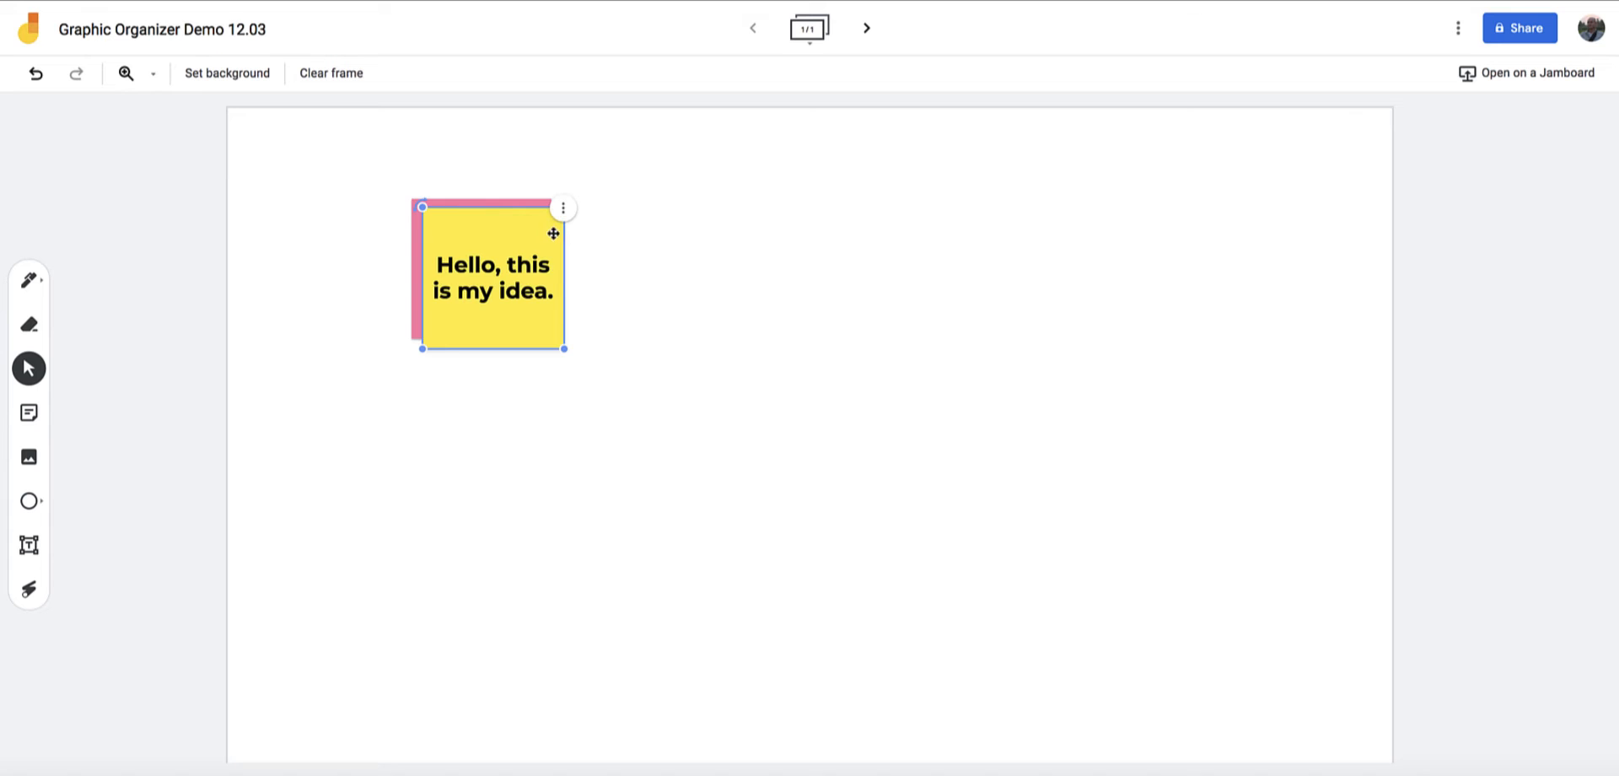
# Delete the yellow sticky note, and clear the frame of the remaining pink one
pyautogui.click(564, 208)
pyautogui.click(615, 272)
pyautogui.click(486, 257)
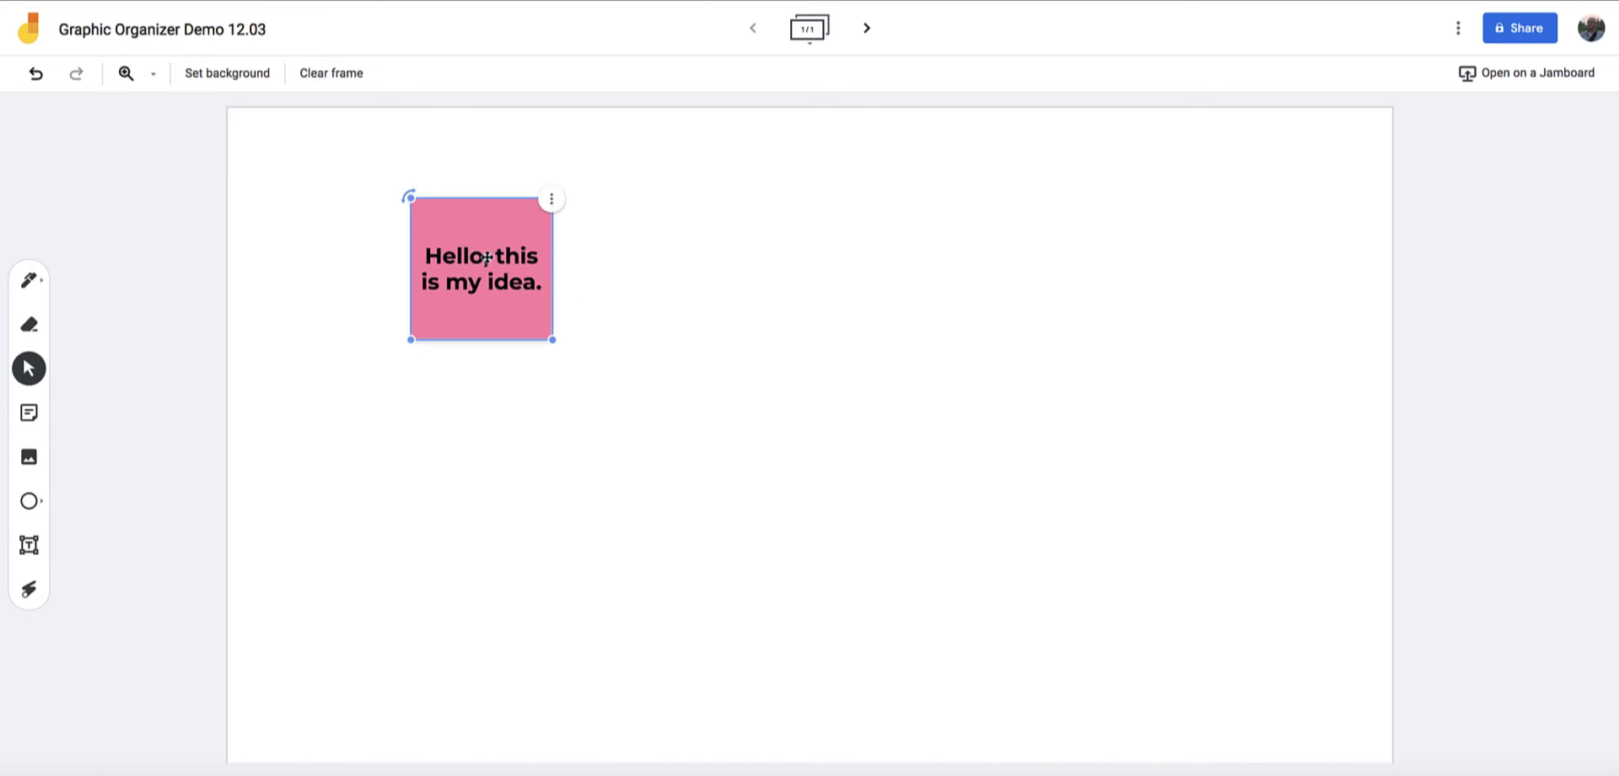
pyautogui.click(333, 70)
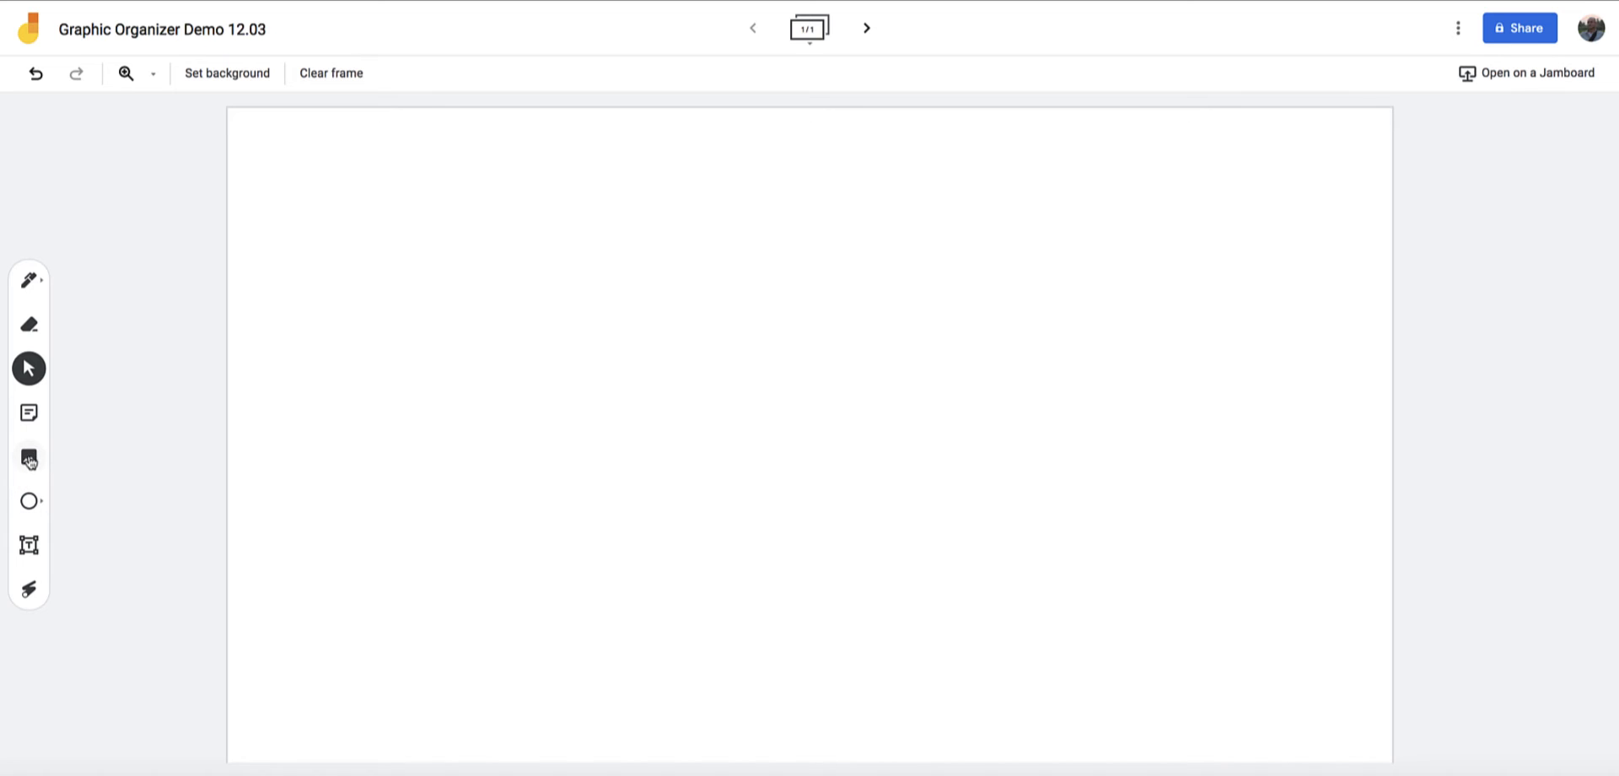
# Draw a small ellipse near the frame's upper-left corner and a square beside it
pyautogui.click(29, 501)
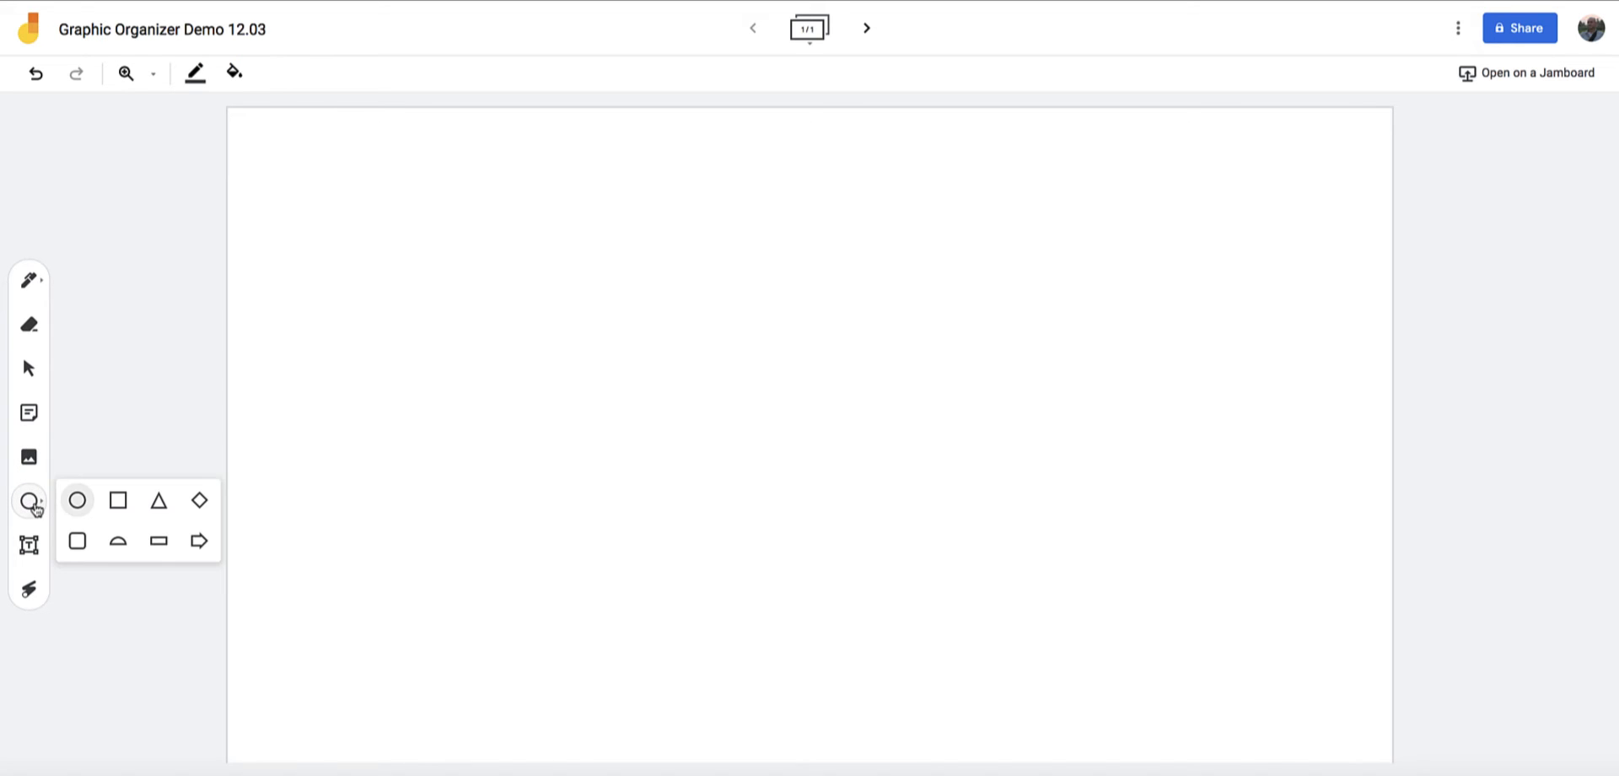
pyautogui.click(76, 500)
pyautogui.moveTo(290, 153); pyautogui.dragTo(385, 234)
pyautogui.click(29, 501)
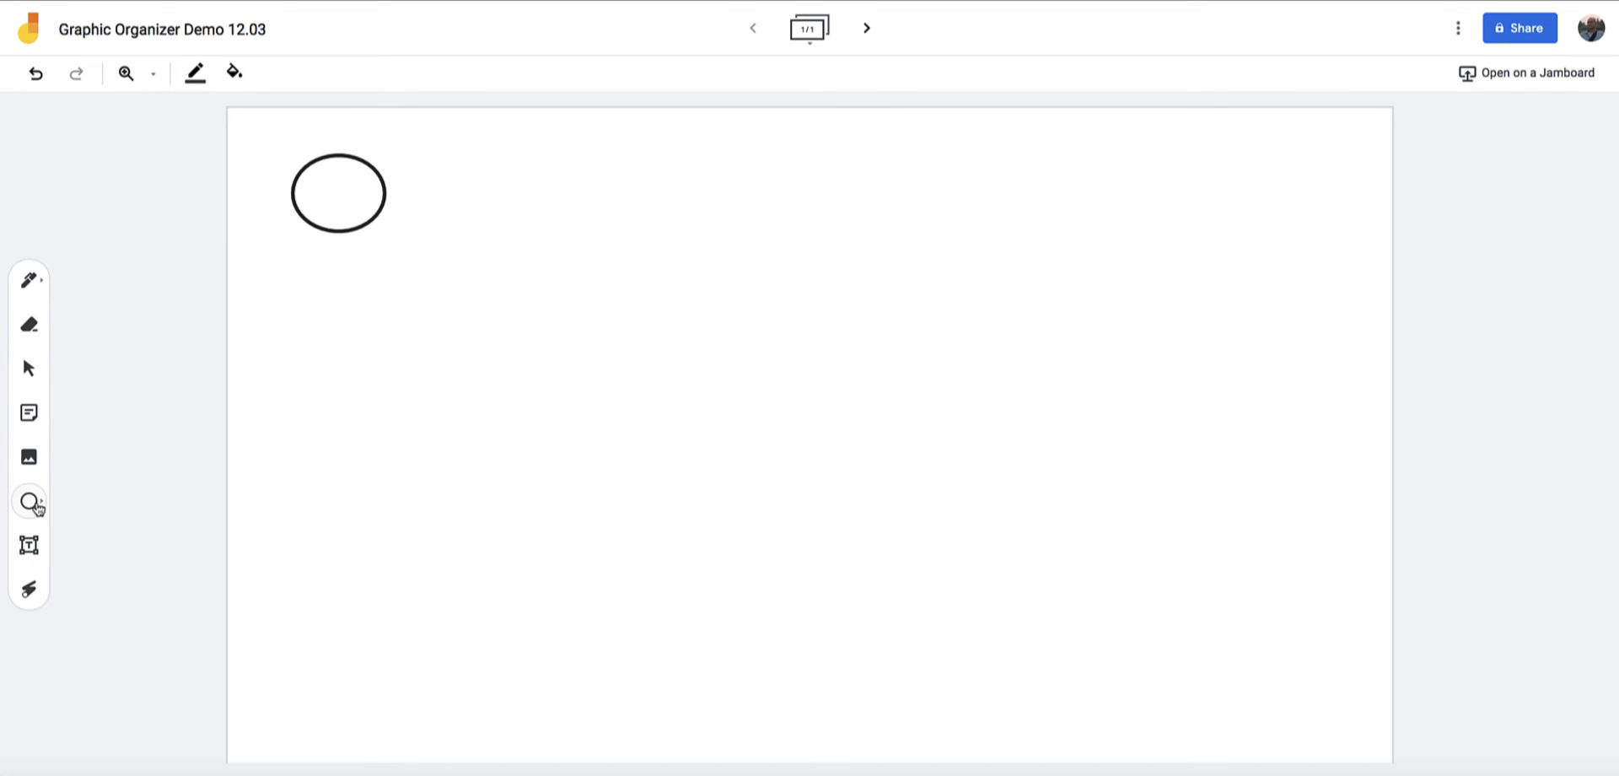
pyautogui.click(119, 500)
pyautogui.moveTo(440, 150); pyautogui.dragTo(548, 251)
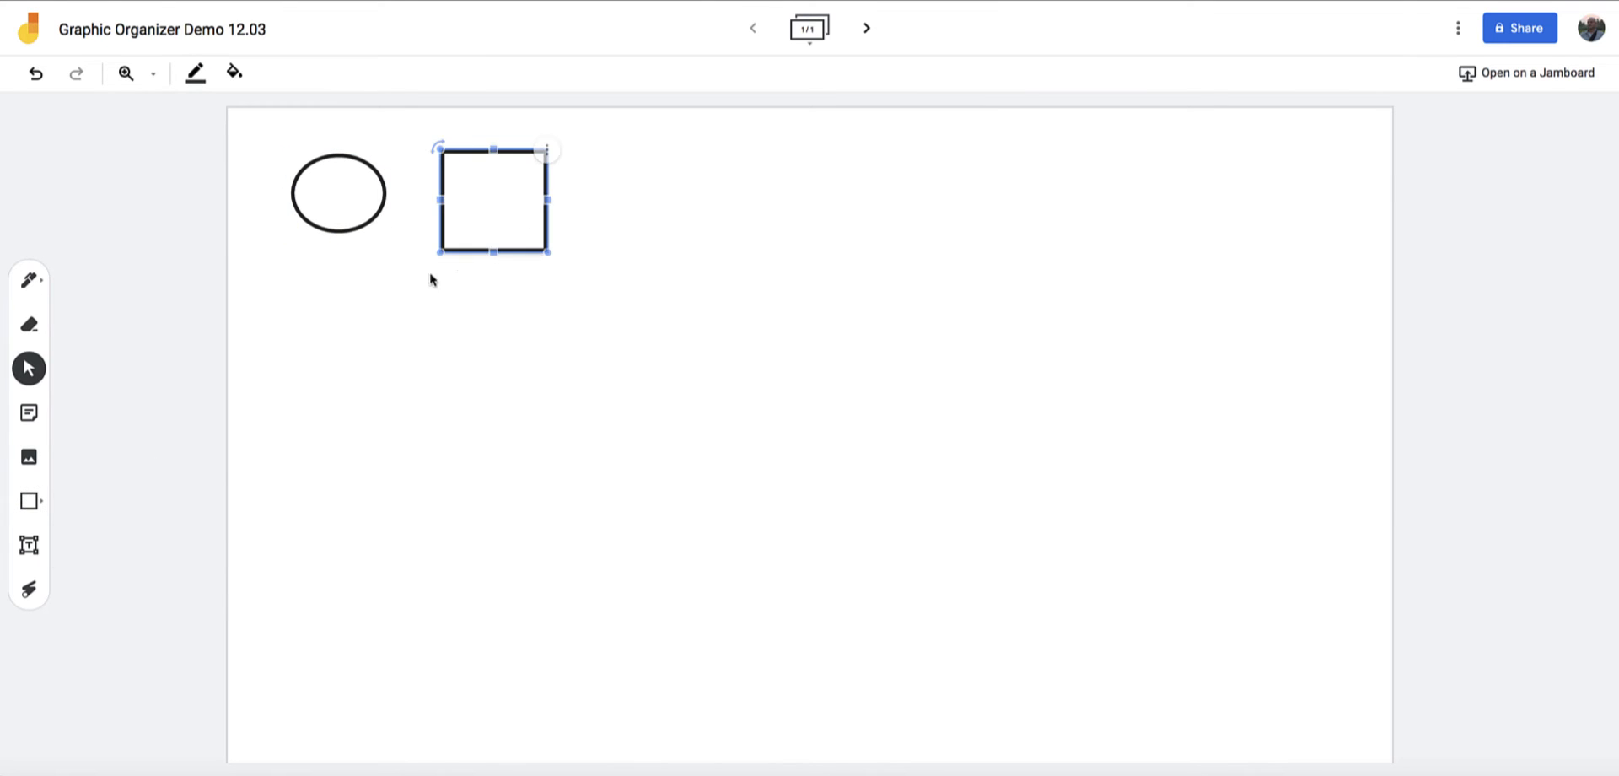
# Draw a tall triangle to the right of the square
pyautogui.click(43, 505)
pyautogui.click(158, 501)
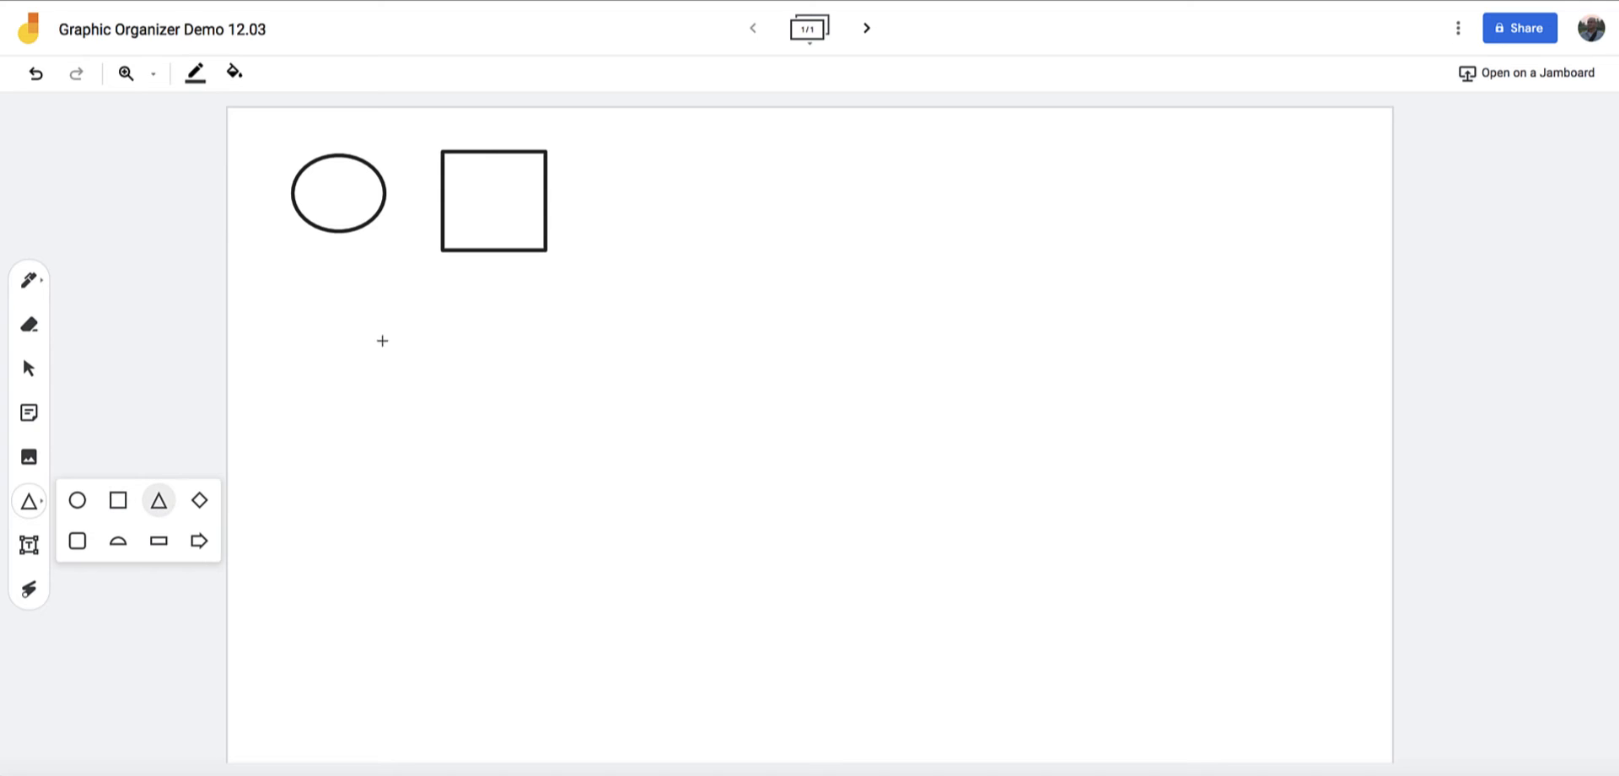
pyautogui.moveTo(647, 163); pyautogui.dragTo(771, 315)
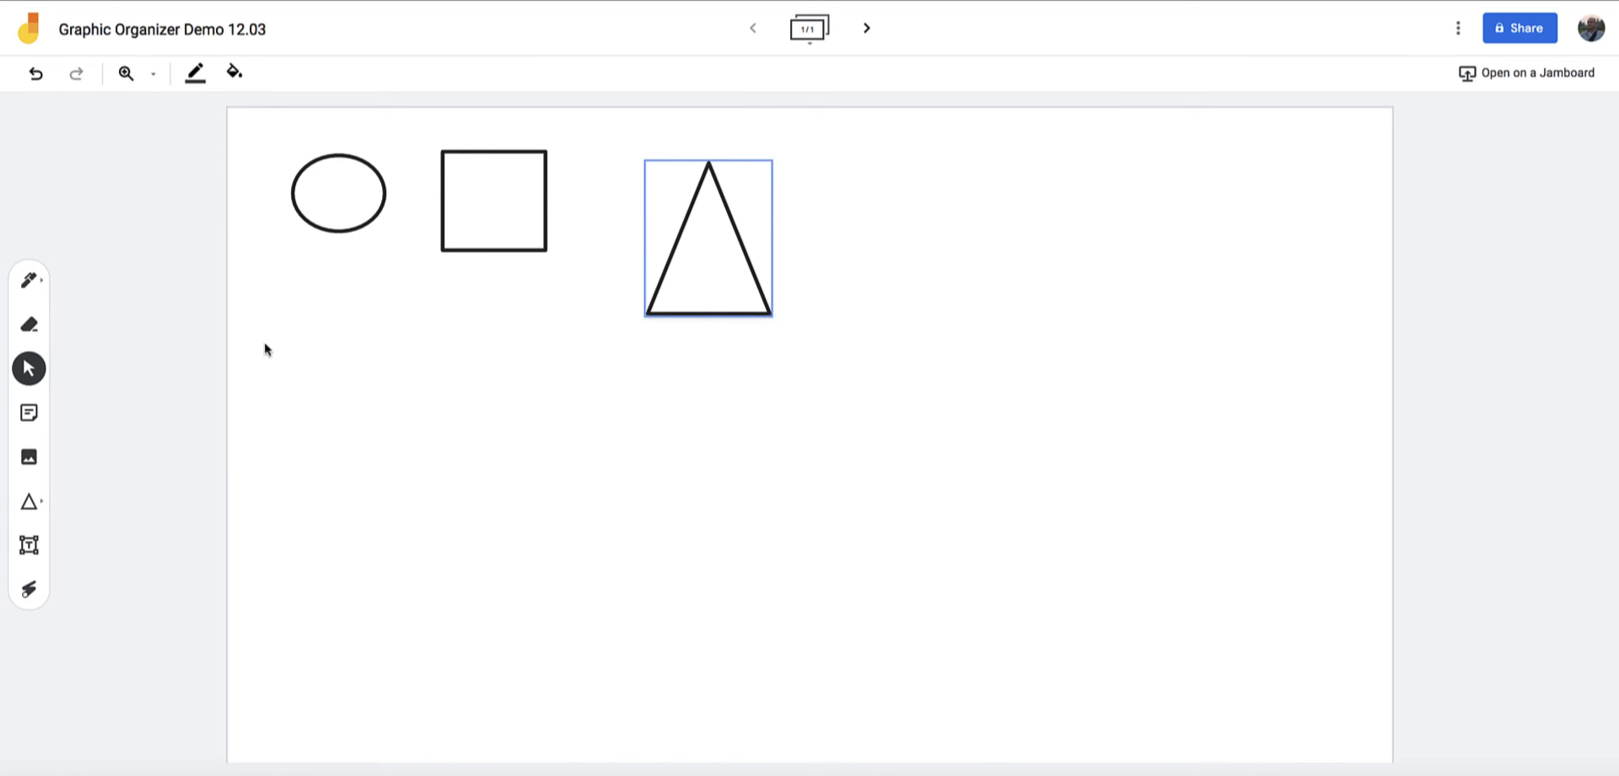
# Move the triangle over the square, then rotate and enlarge it so it points downward beneath the other shapes
pyautogui.rightClick(761, 157)
pyautogui.moveTo(808, 227)
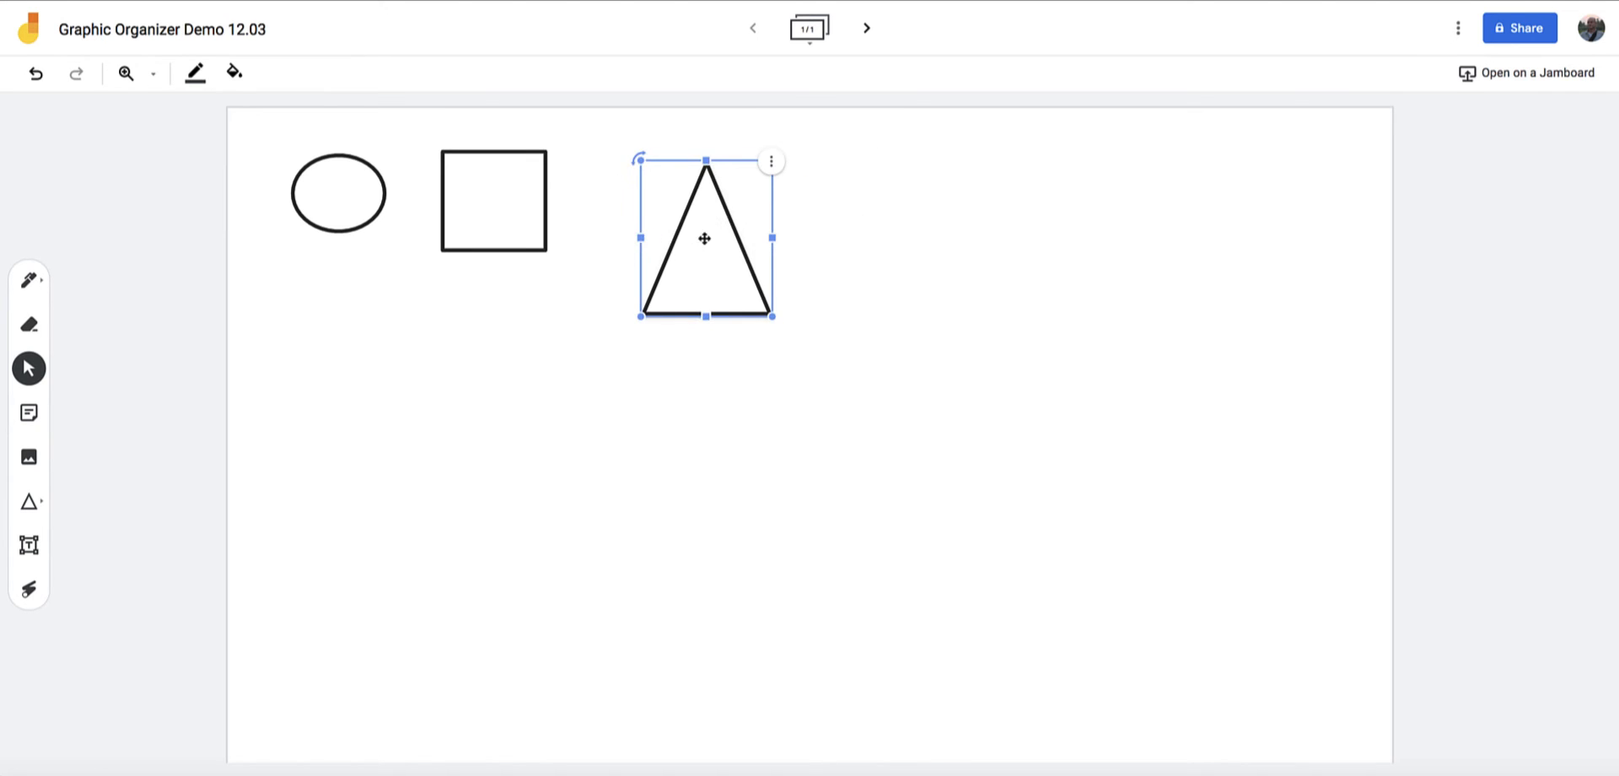
pyautogui.moveTo(705, 239); pyautogui.dragTo(495, 205)
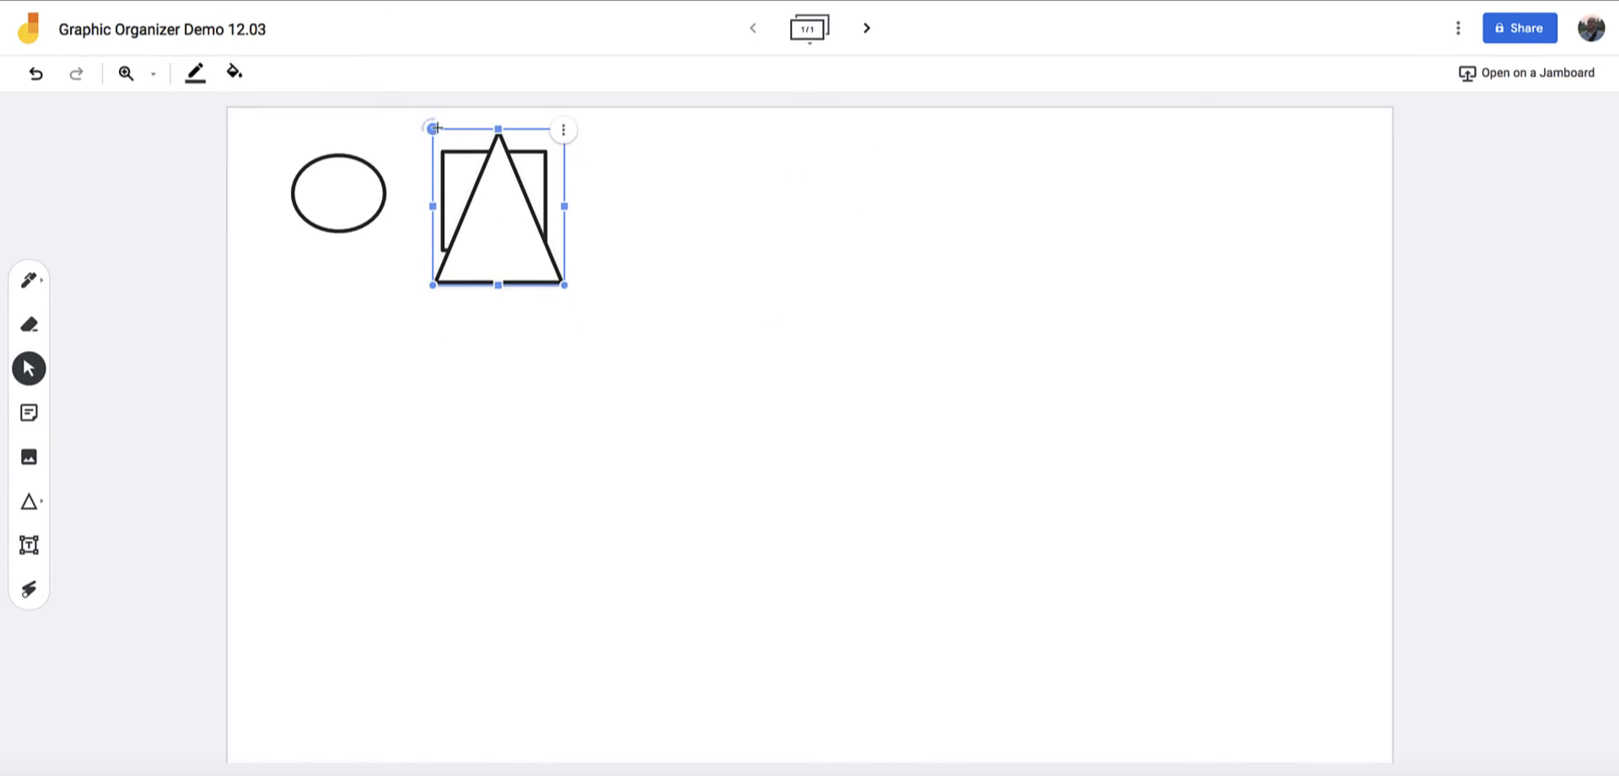
pyautogui.moveTo(431, 128); pyautogui.dragTo(528, 107)
pyautogui.moveTo(469, 301); pyautogui.dragTo(466, 495)
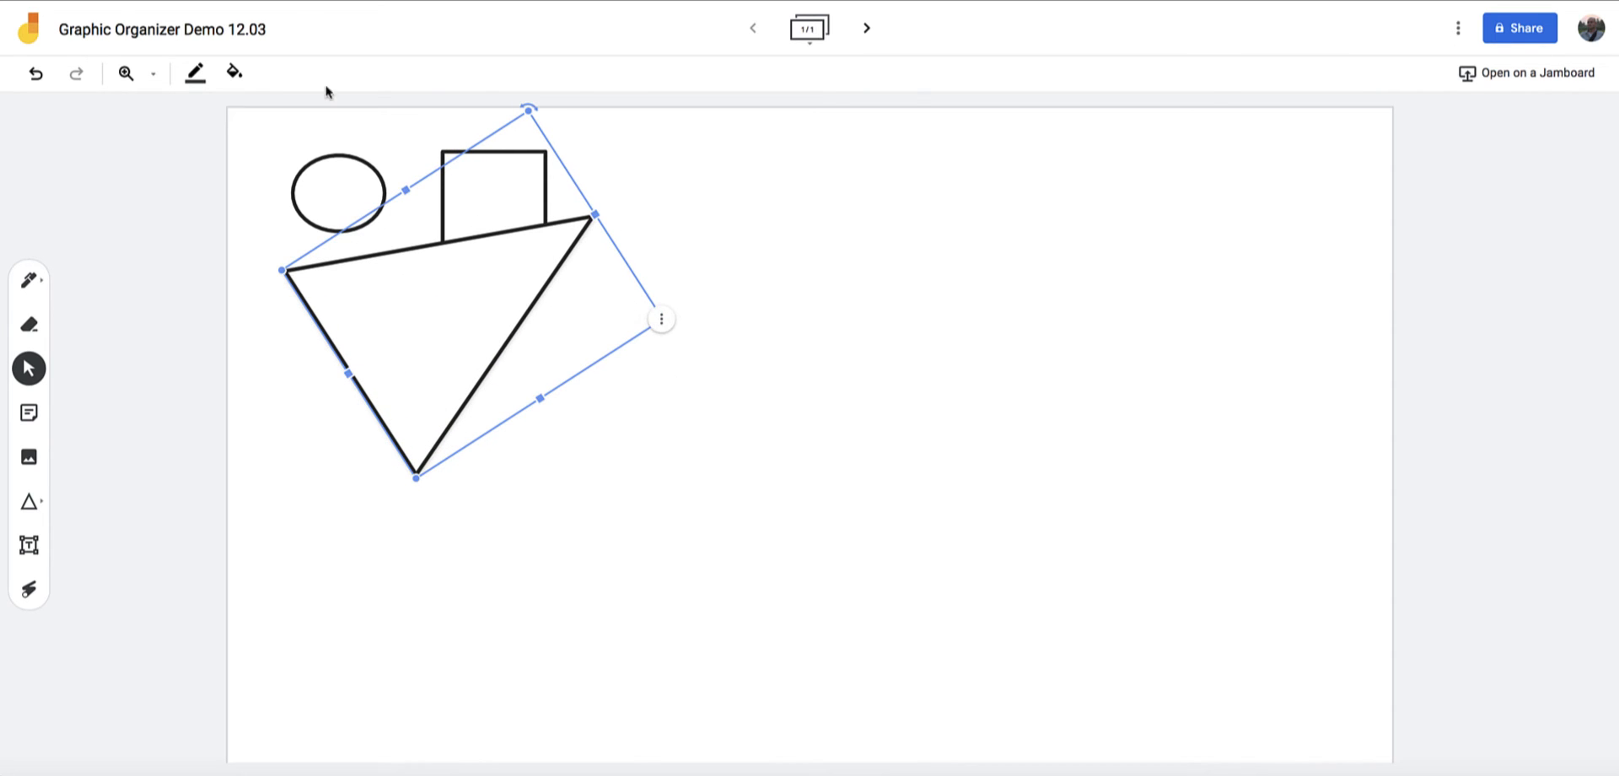
# Fill the triangle with light blue and set the ellipse's outline colour to green
pyautogui.click(235, 72)
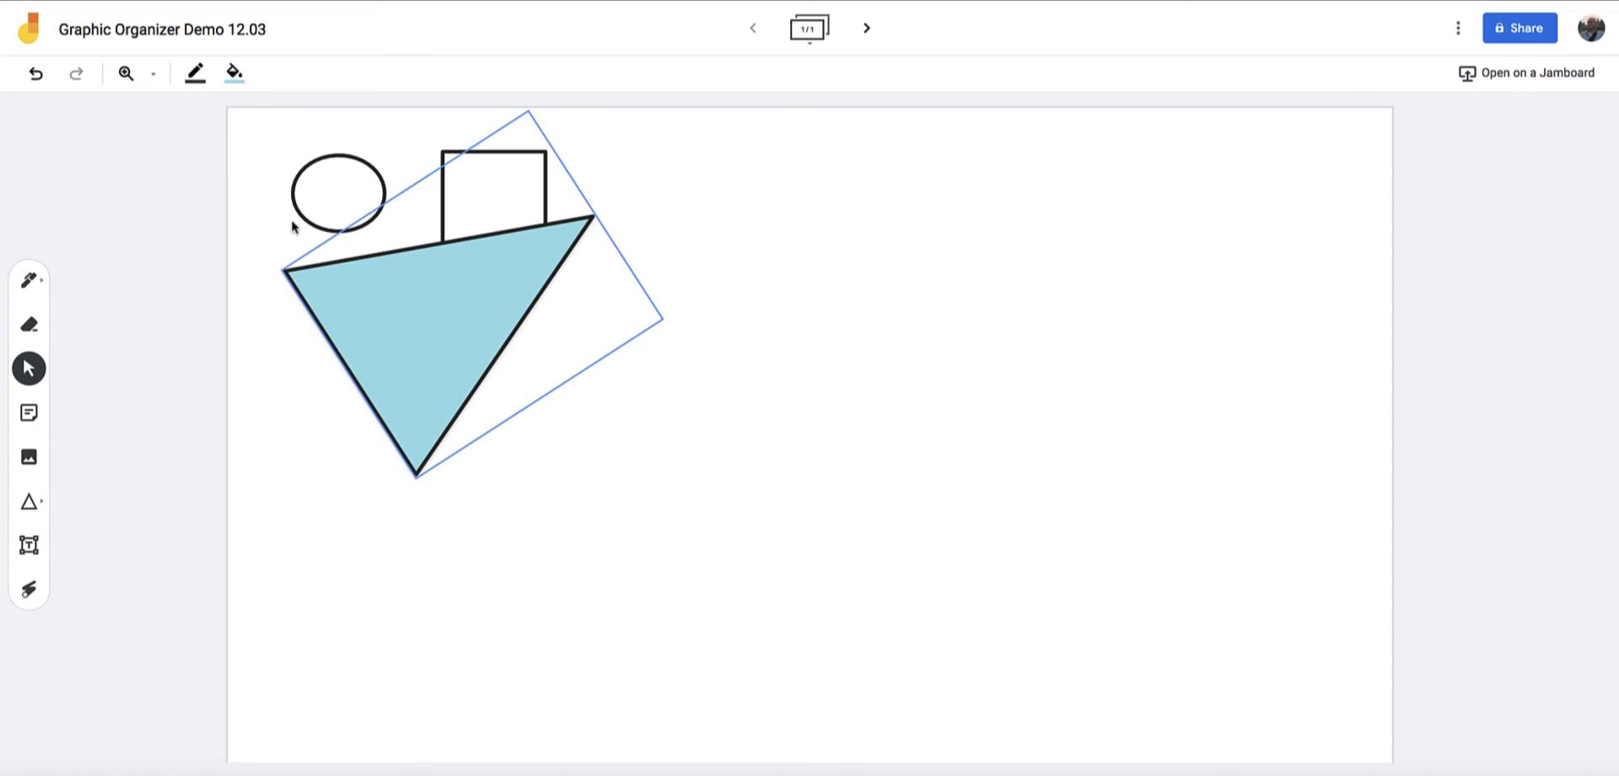
pyautogui.click(333, 172)
pyautogui.click(194, 72)
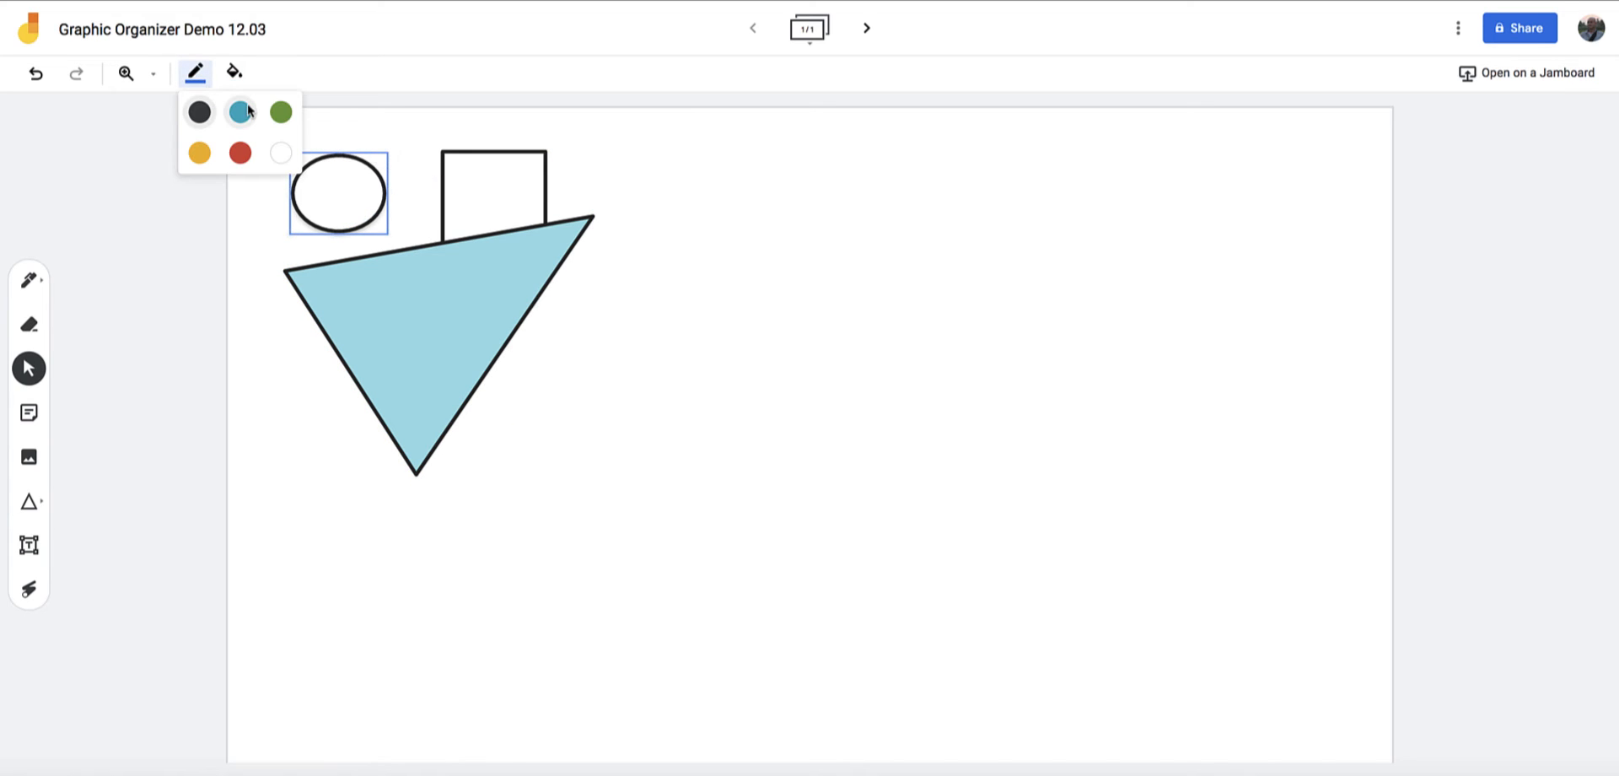
pyautogui.click(281, 110)
# Delete the blue triangle, the green ellipse and the square from the frame
pyautogui.click(504, 173)
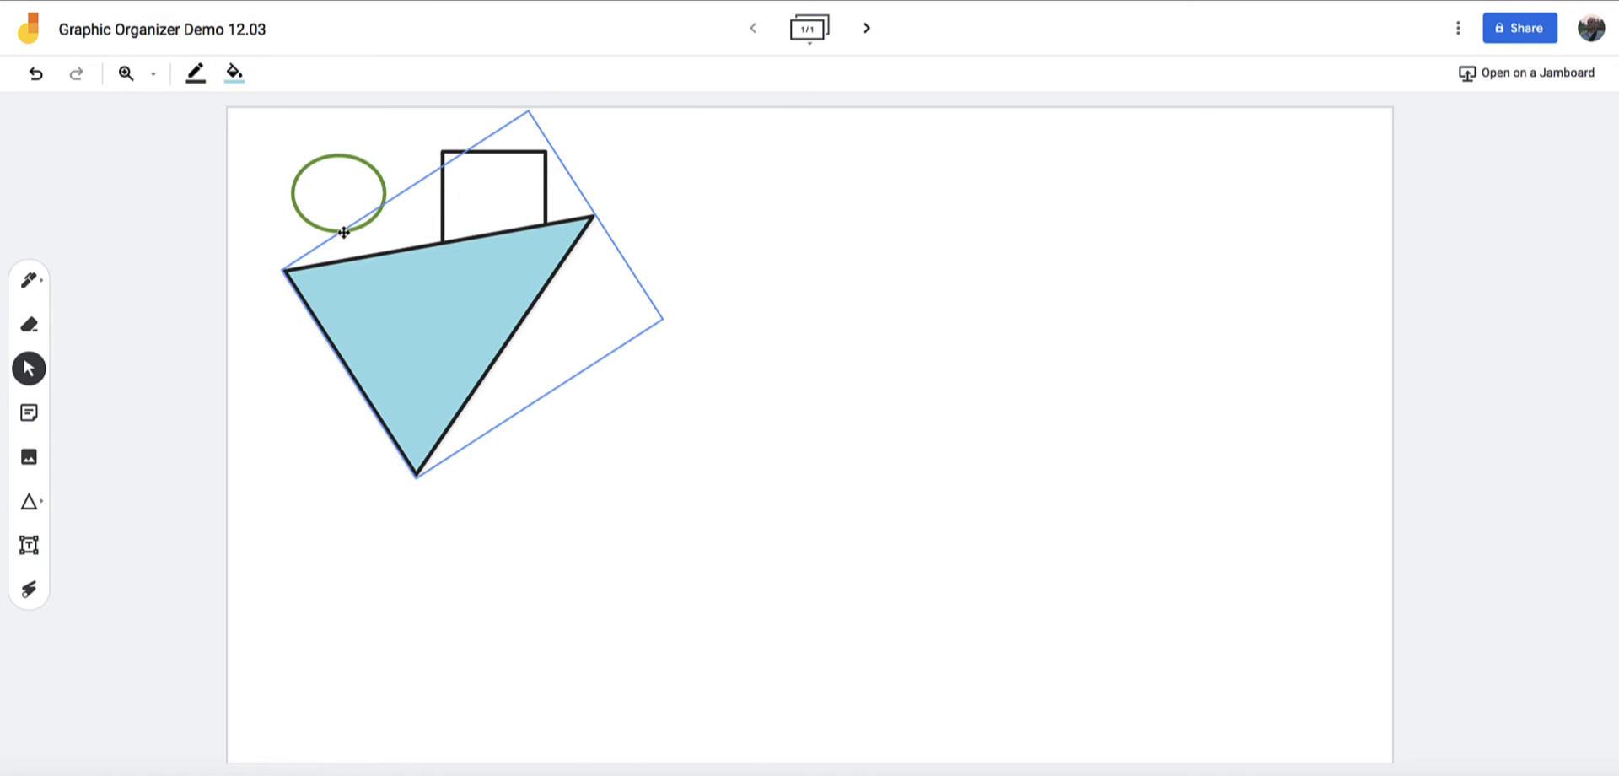
pyautogui.press('Delete')
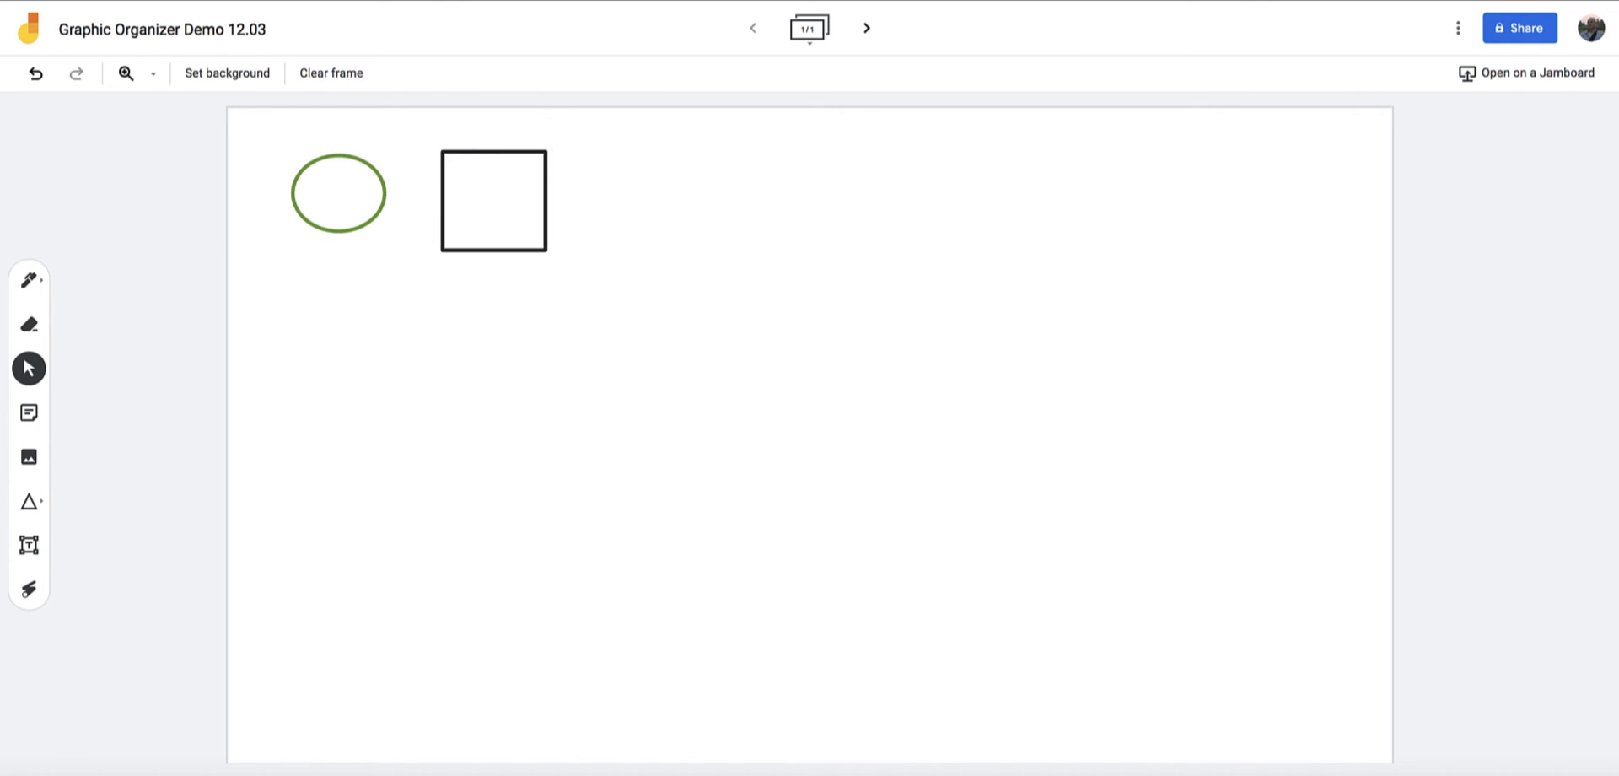
pyautogui.click(354, 228)
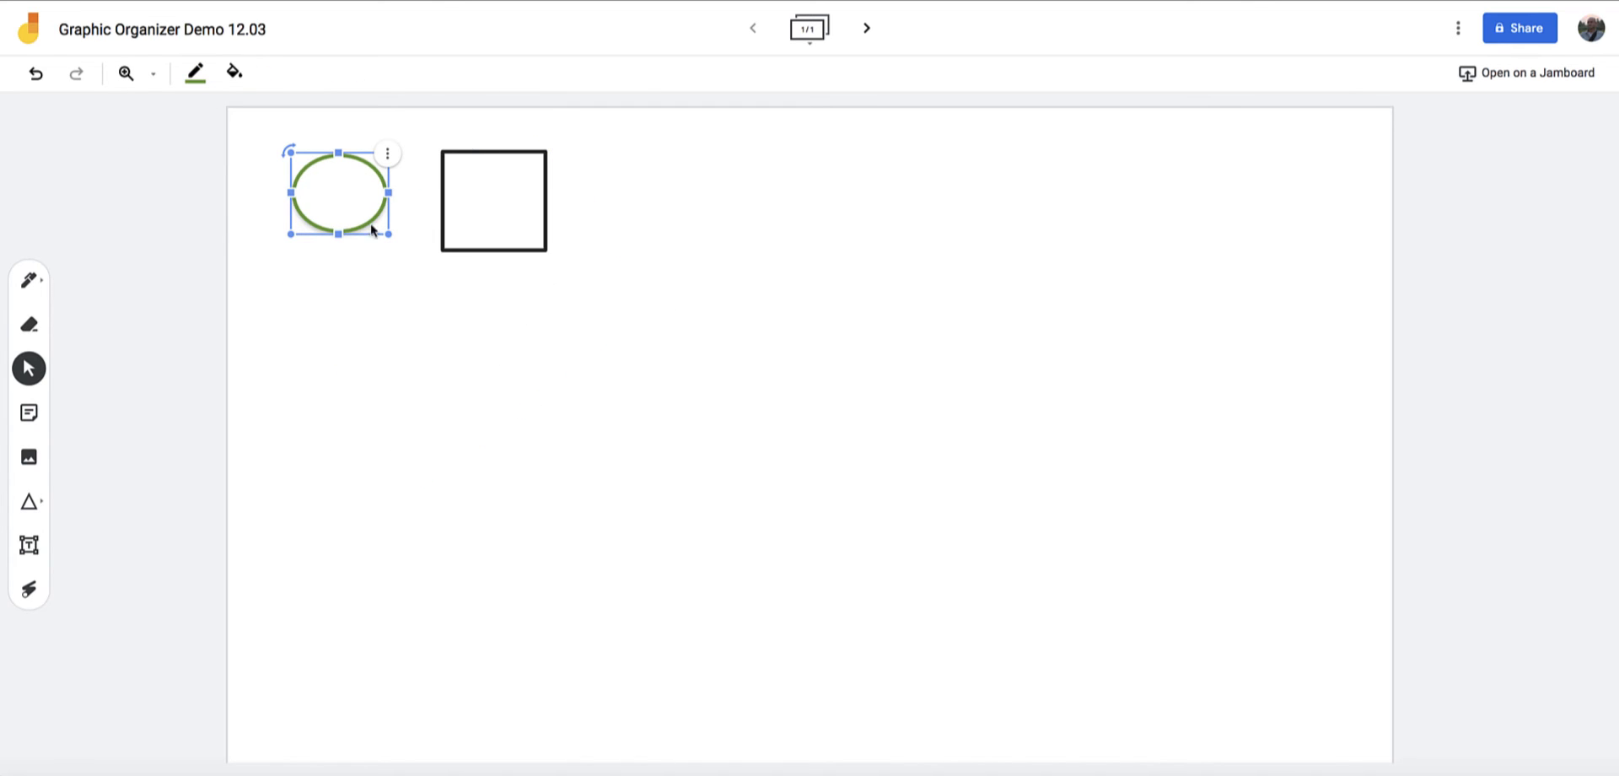
pyautogui.click(387, 155)
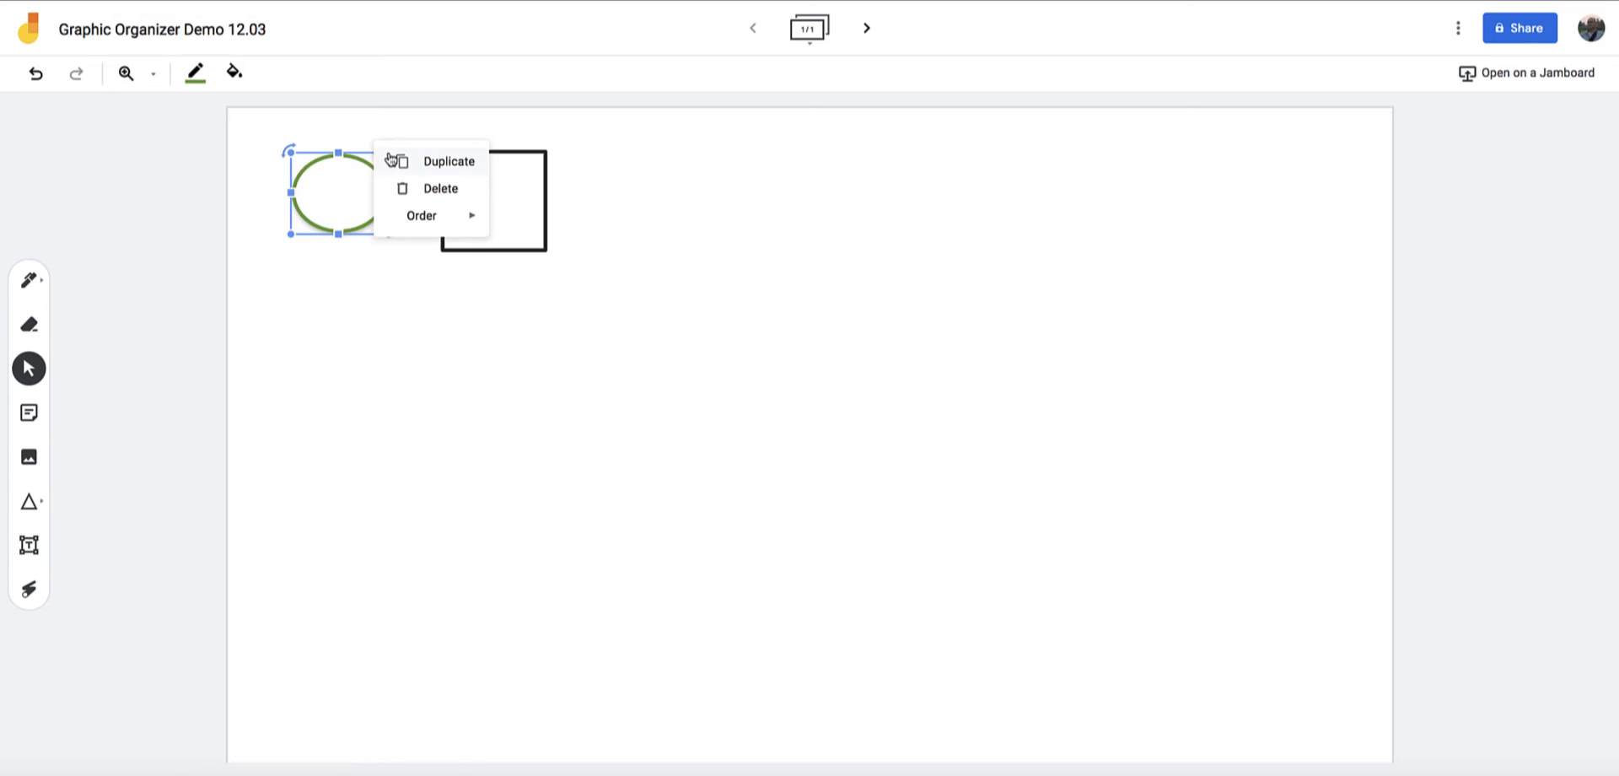
pyautogui.click(434, 191)
pyautogui.click(517, 152)
pyautogui.click(546, 152)
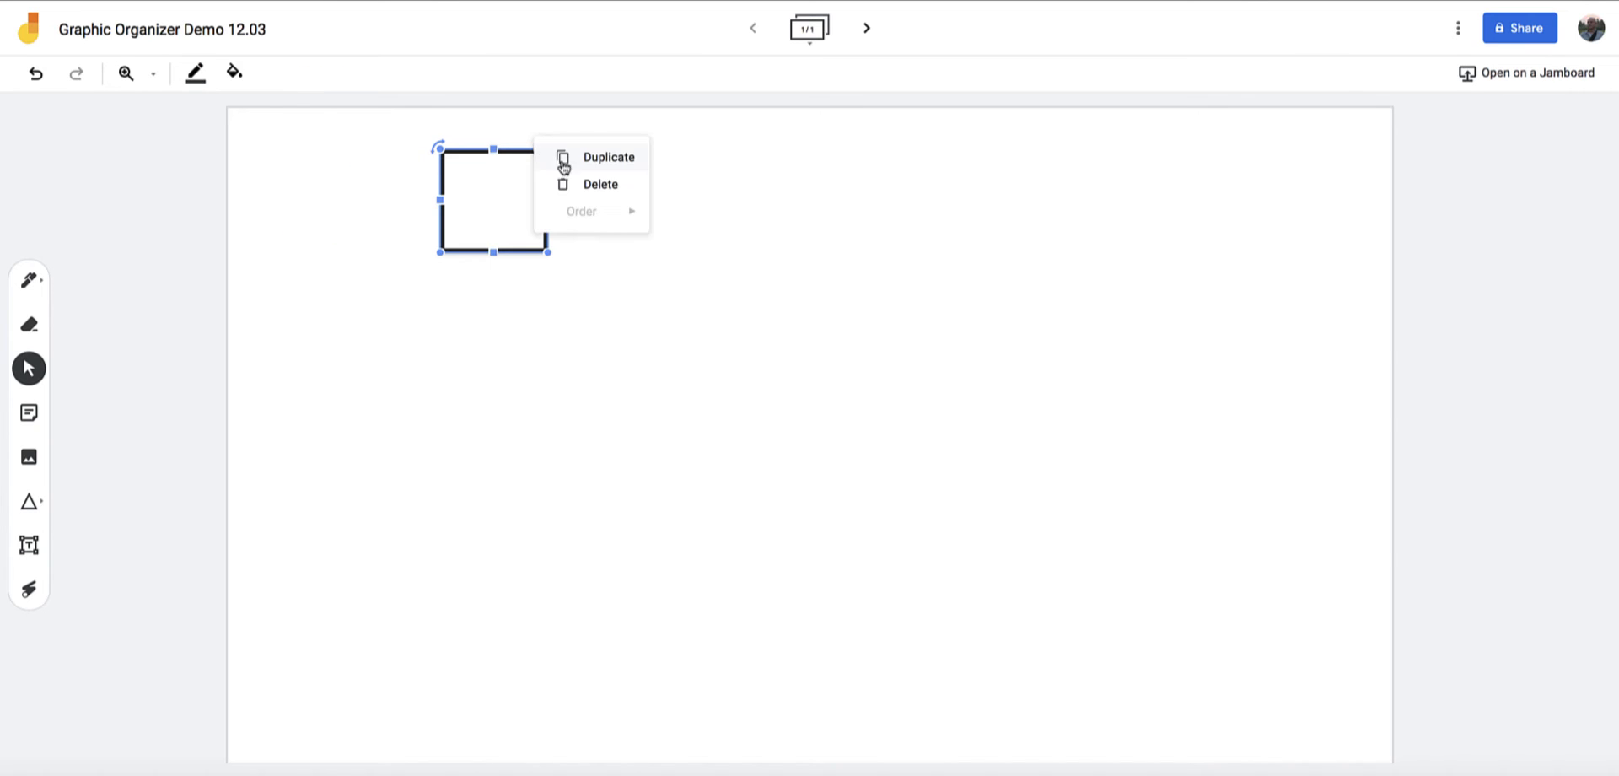
pyautogui.click(576, 183)
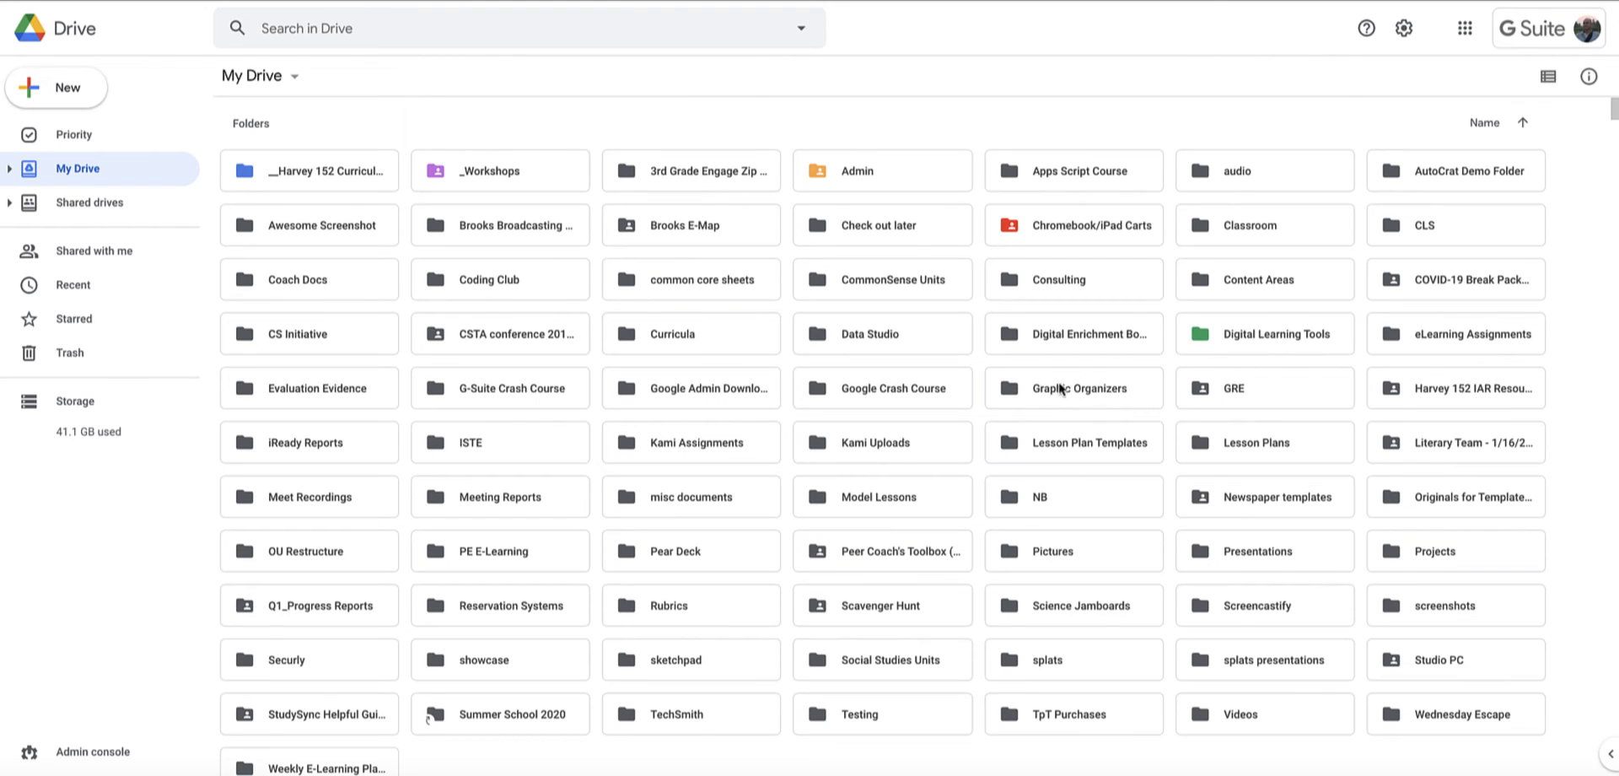
# Switch to Google Drive and open the Cause and Effect 1 drawing from Drawings Graphic Organizers inside the Digital Learning Tools folder
pyautogui.doubleClick(1255, 335)
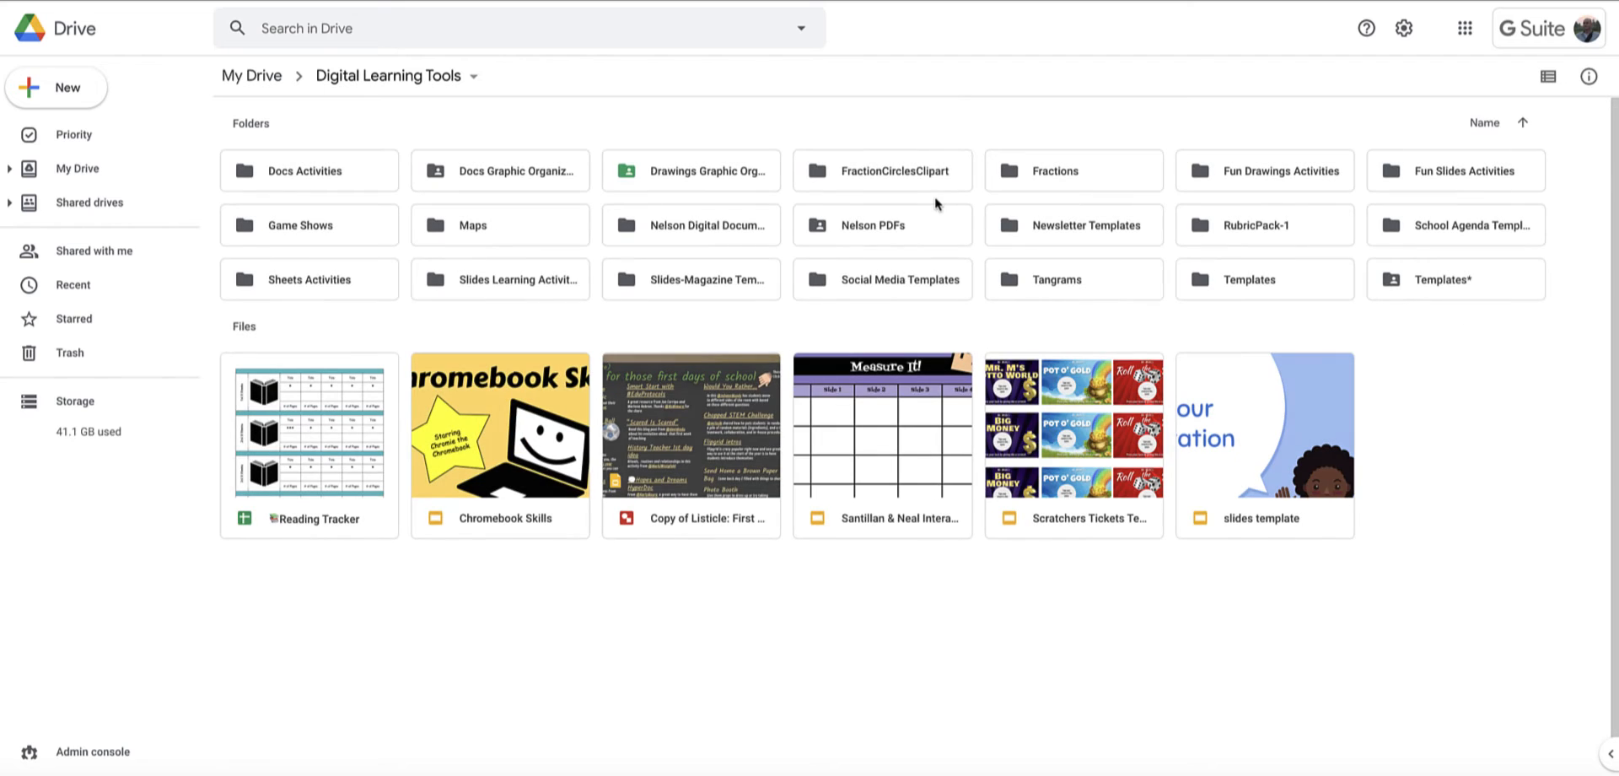
pyautogui.click(655, 166)
pyautogui.doubleClick(655, 166)
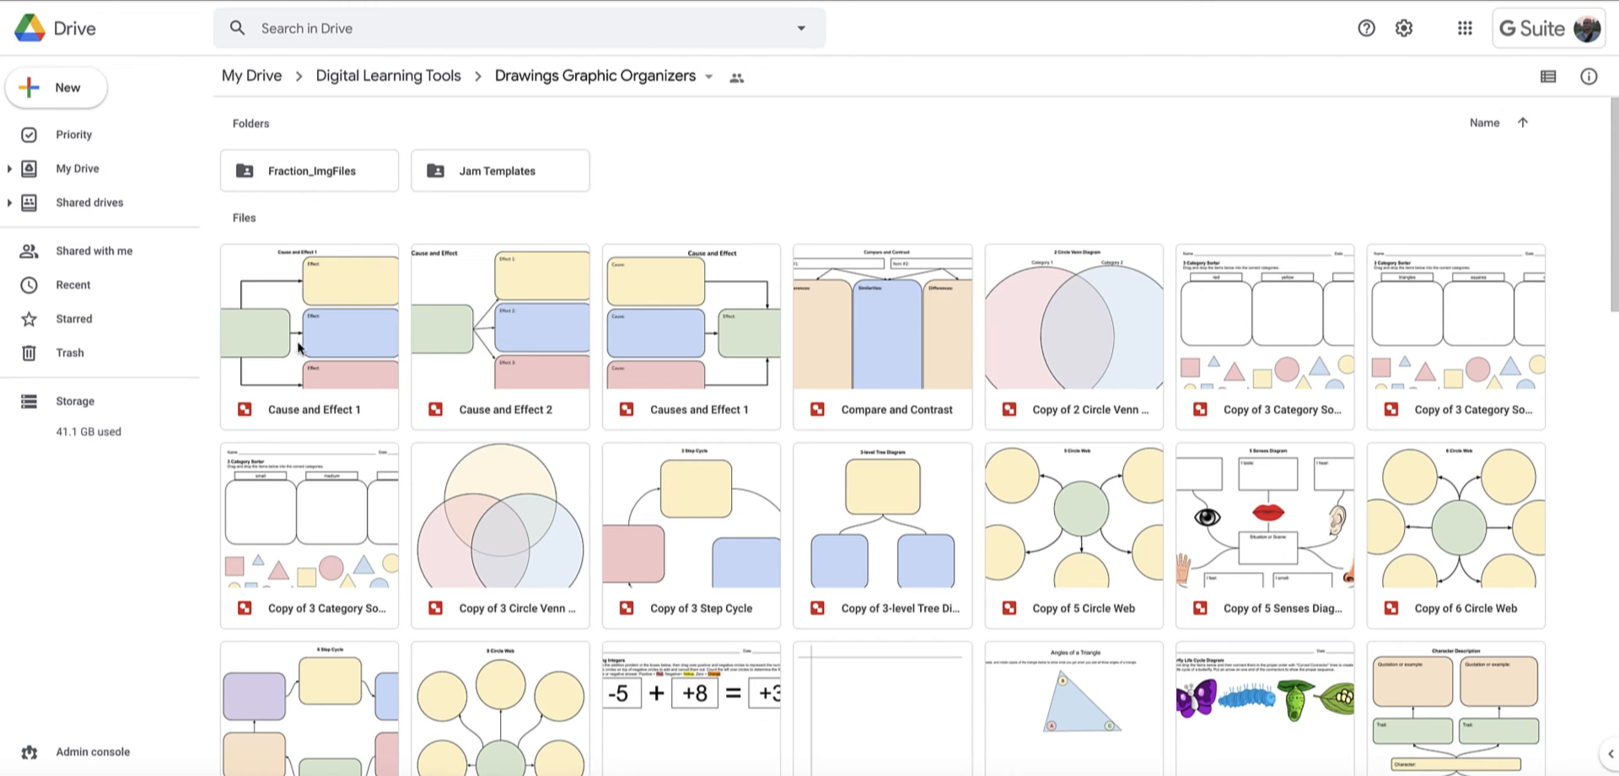
pyautogui.scroll(-5, 388, 367)
pyautogui.scroll(5, 378, 358)
pyautogui.doubleClick(301, 365)
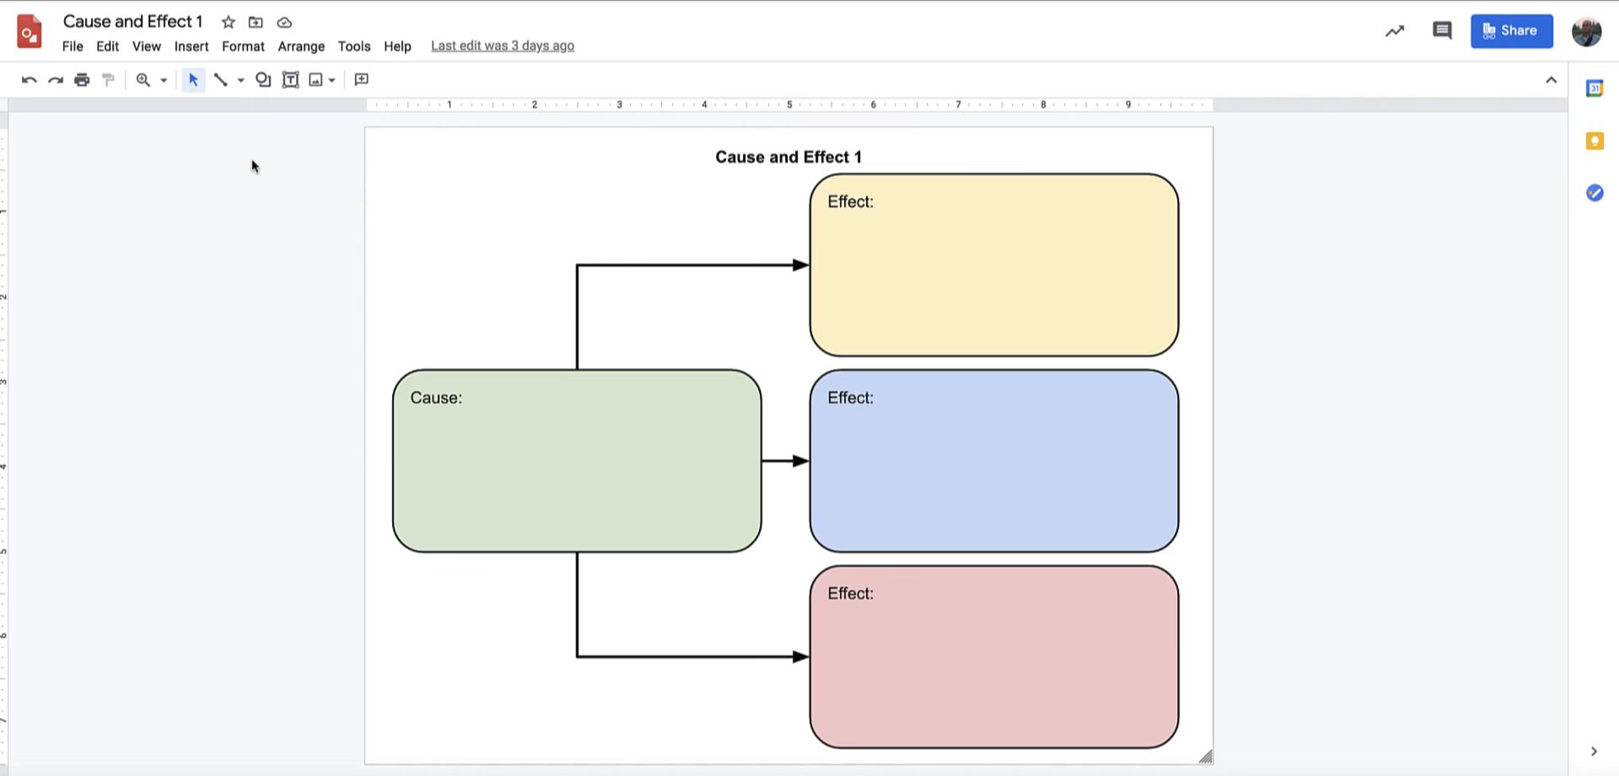
# Download the Cause and Effect 1 drawing as a PNG image
pyautogui.click(74, 53)
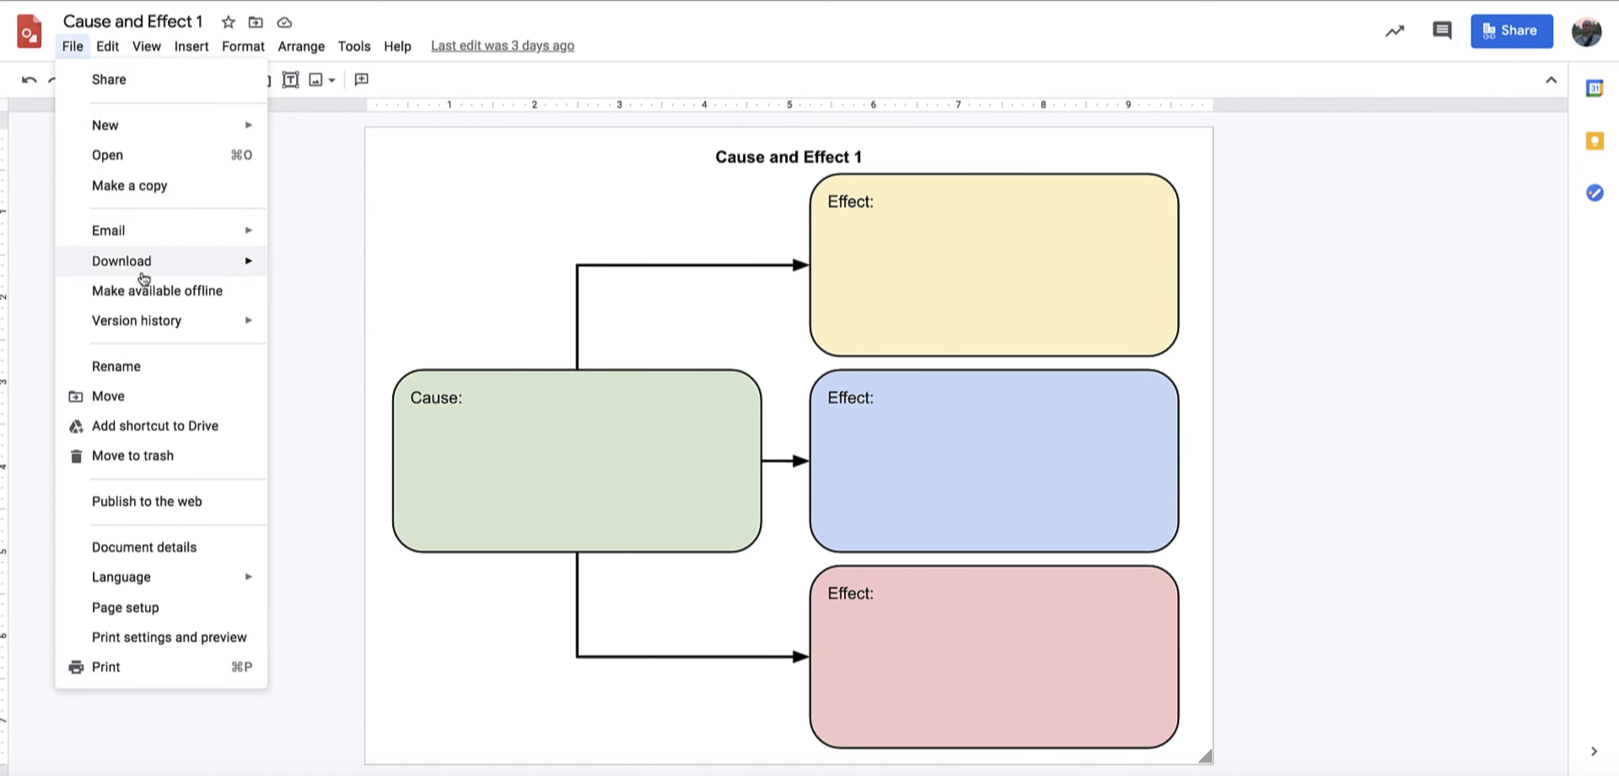
pyautogui.moveTo(139, 261)
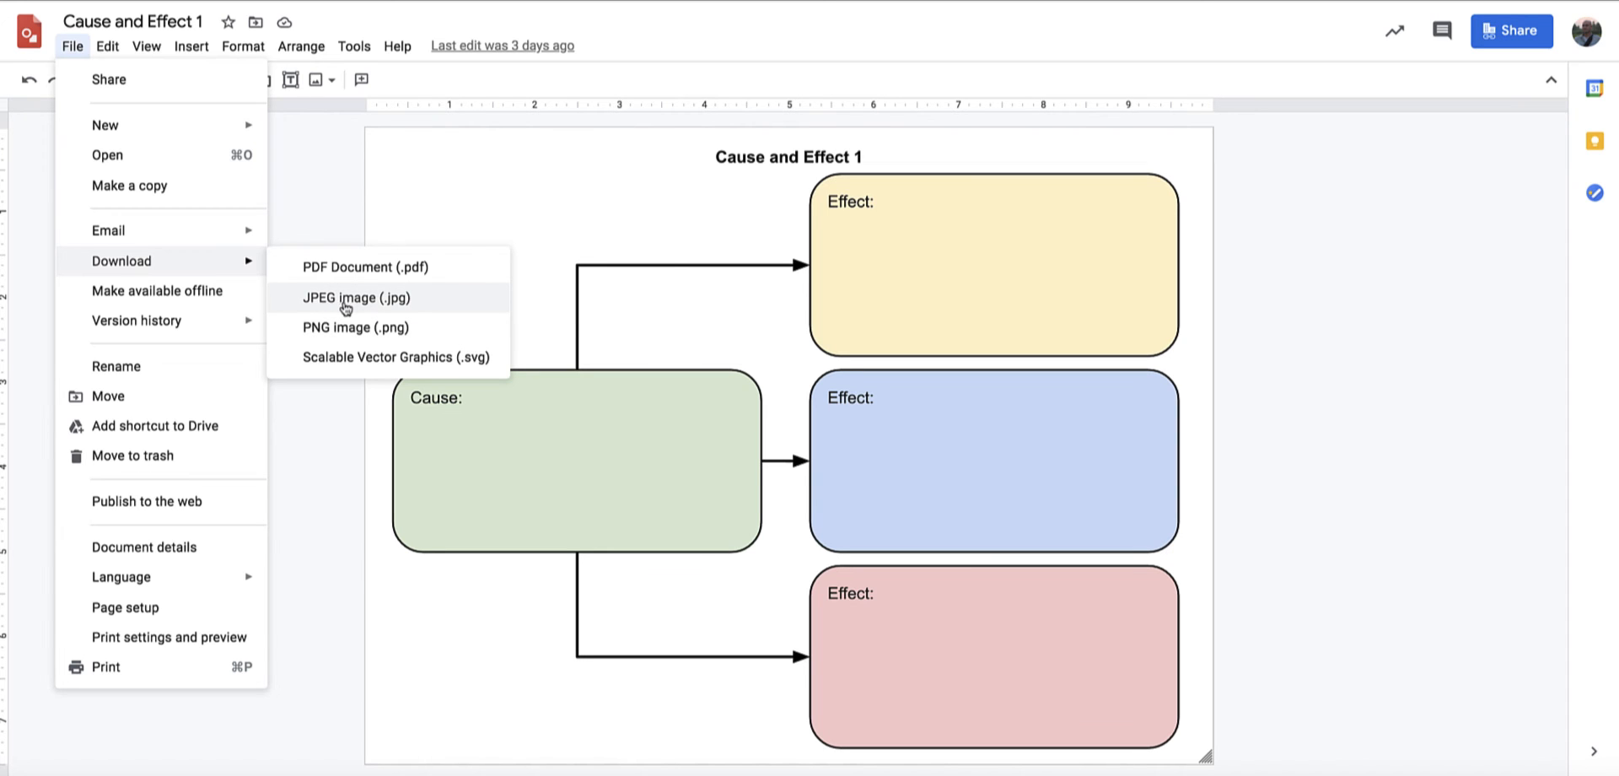
pyautogui.click(345, 331)
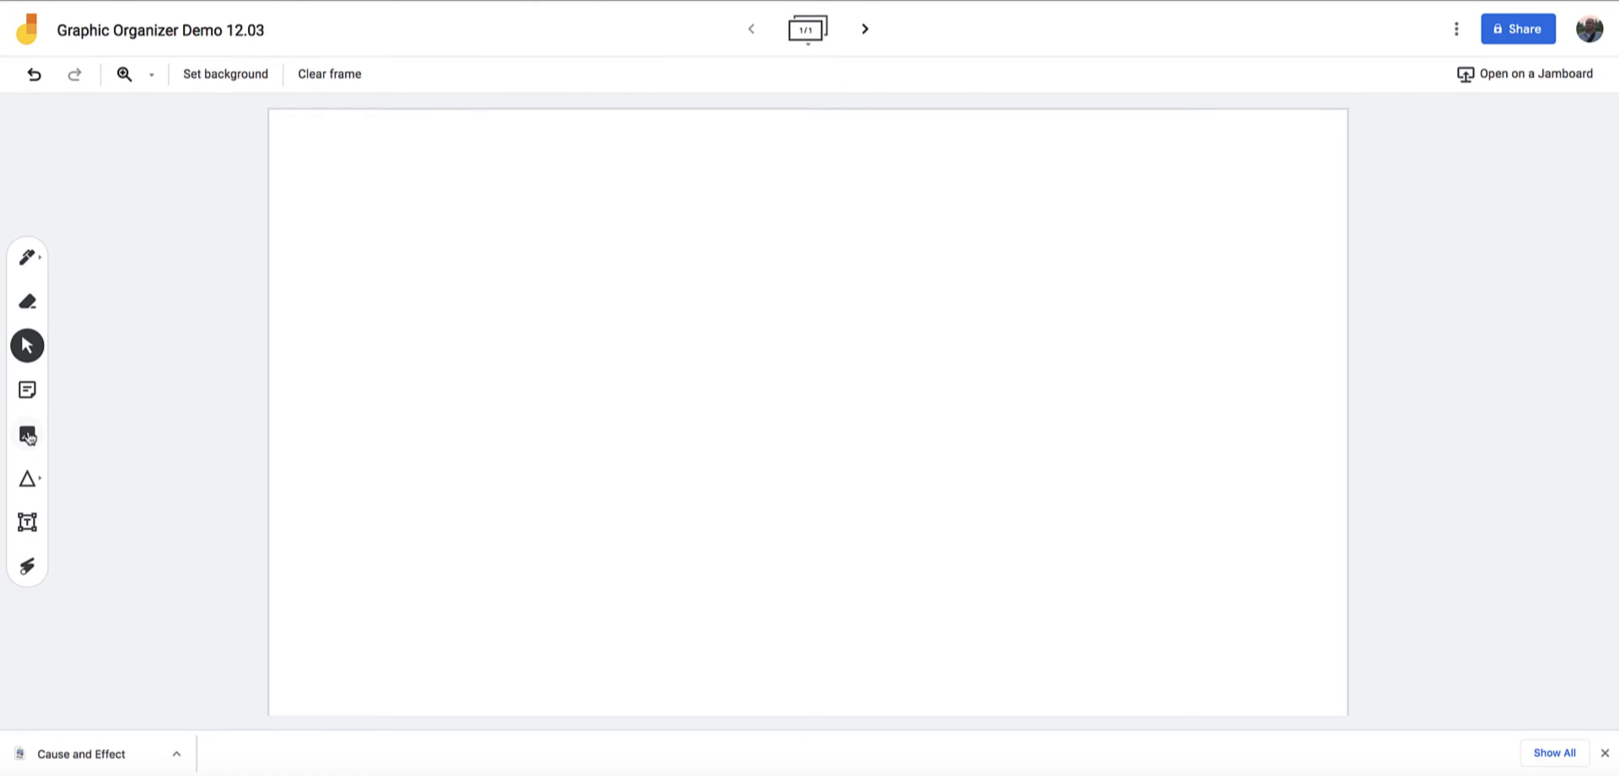
# Switch back to the Graphic Organizer Demo 12.03 jam, search Google Images for "rain cycle" while adding an image, and look through the pictures
pyautogui.click(28, 435)
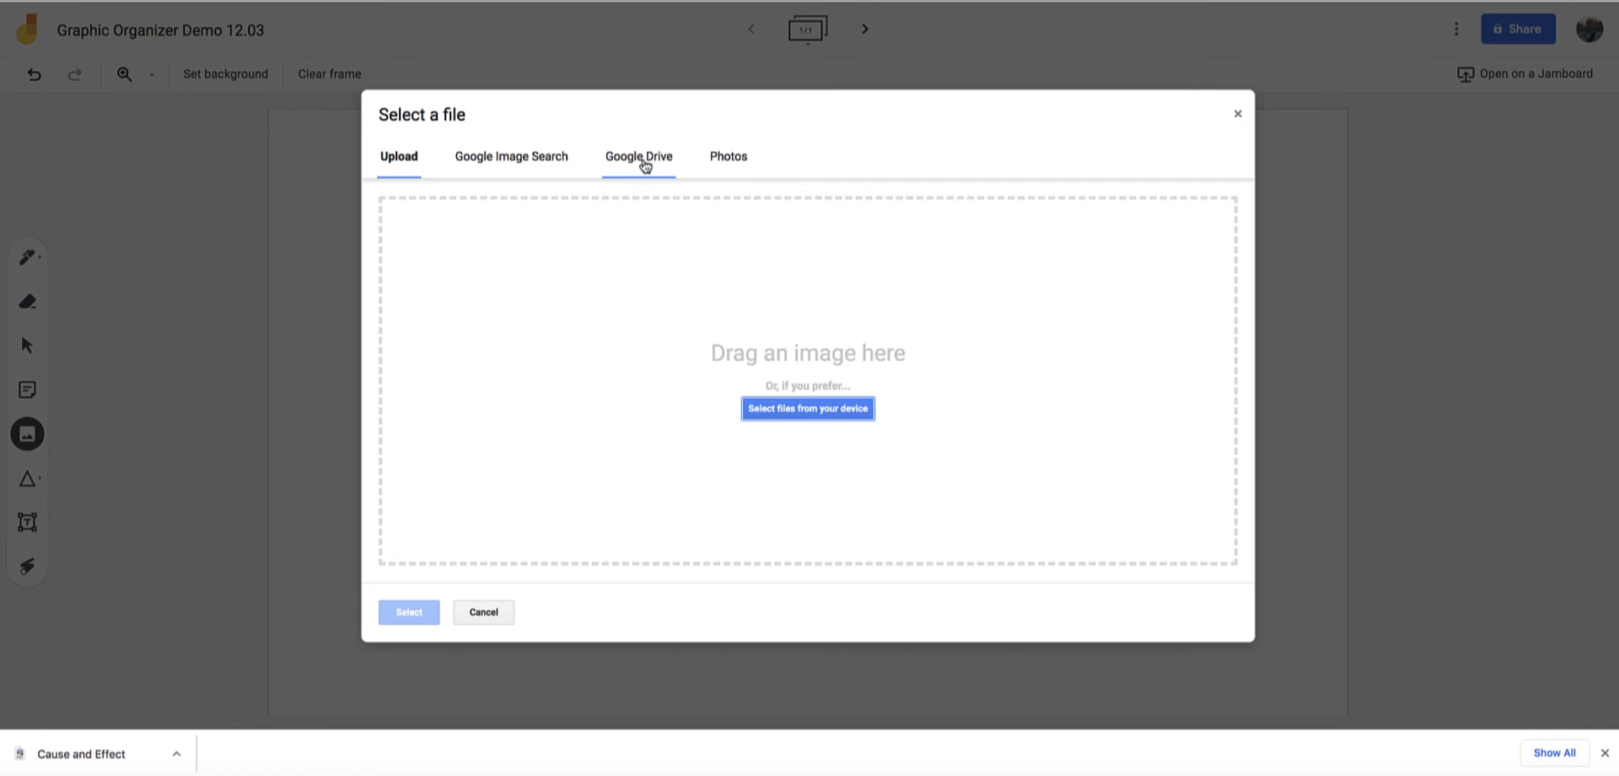
pyautogui.click(508, 162)
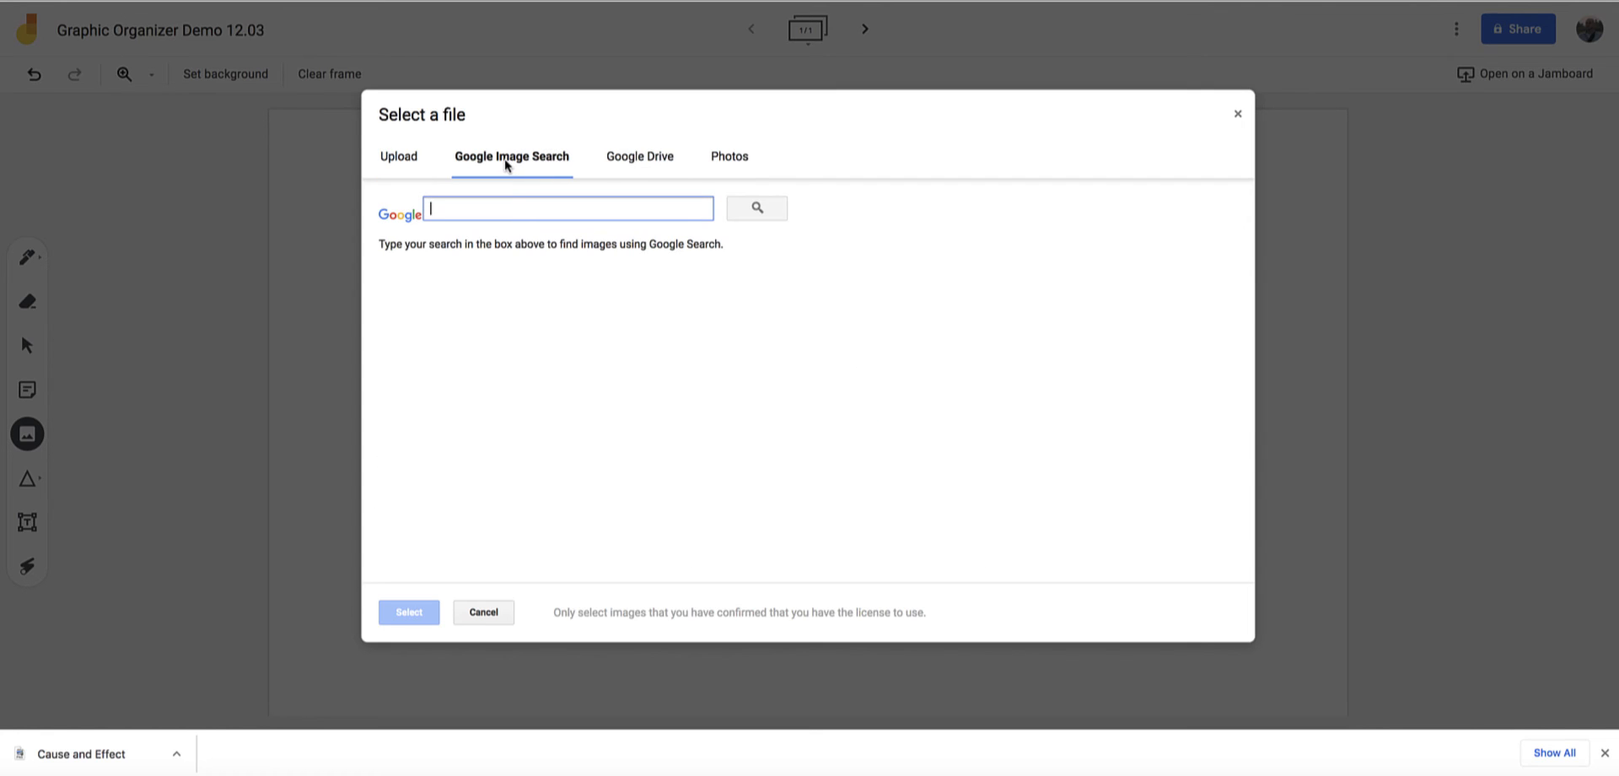
pyautogui.write('rain cycle')
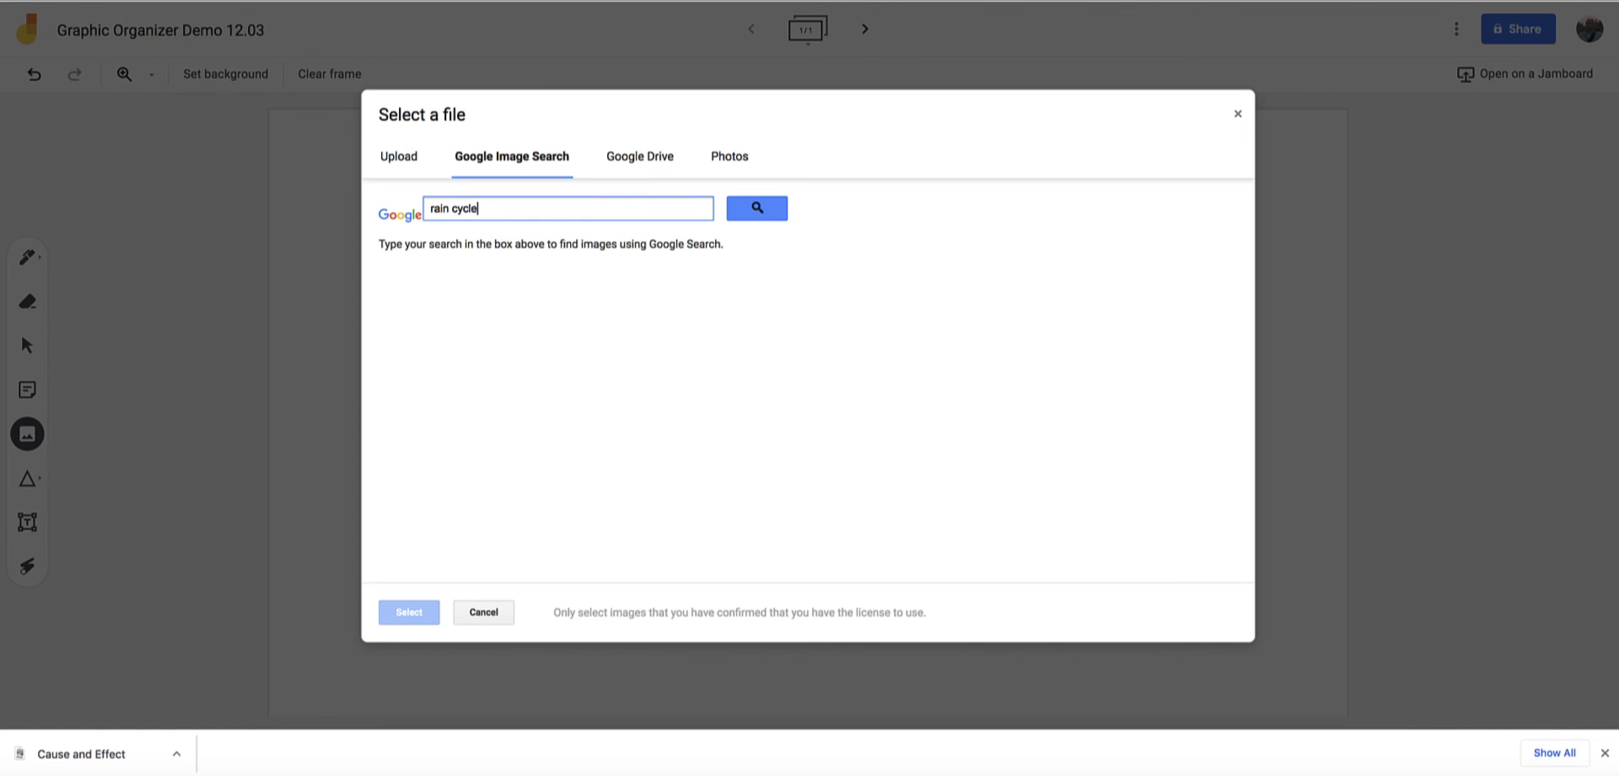
pyautogui.click(757, 209)
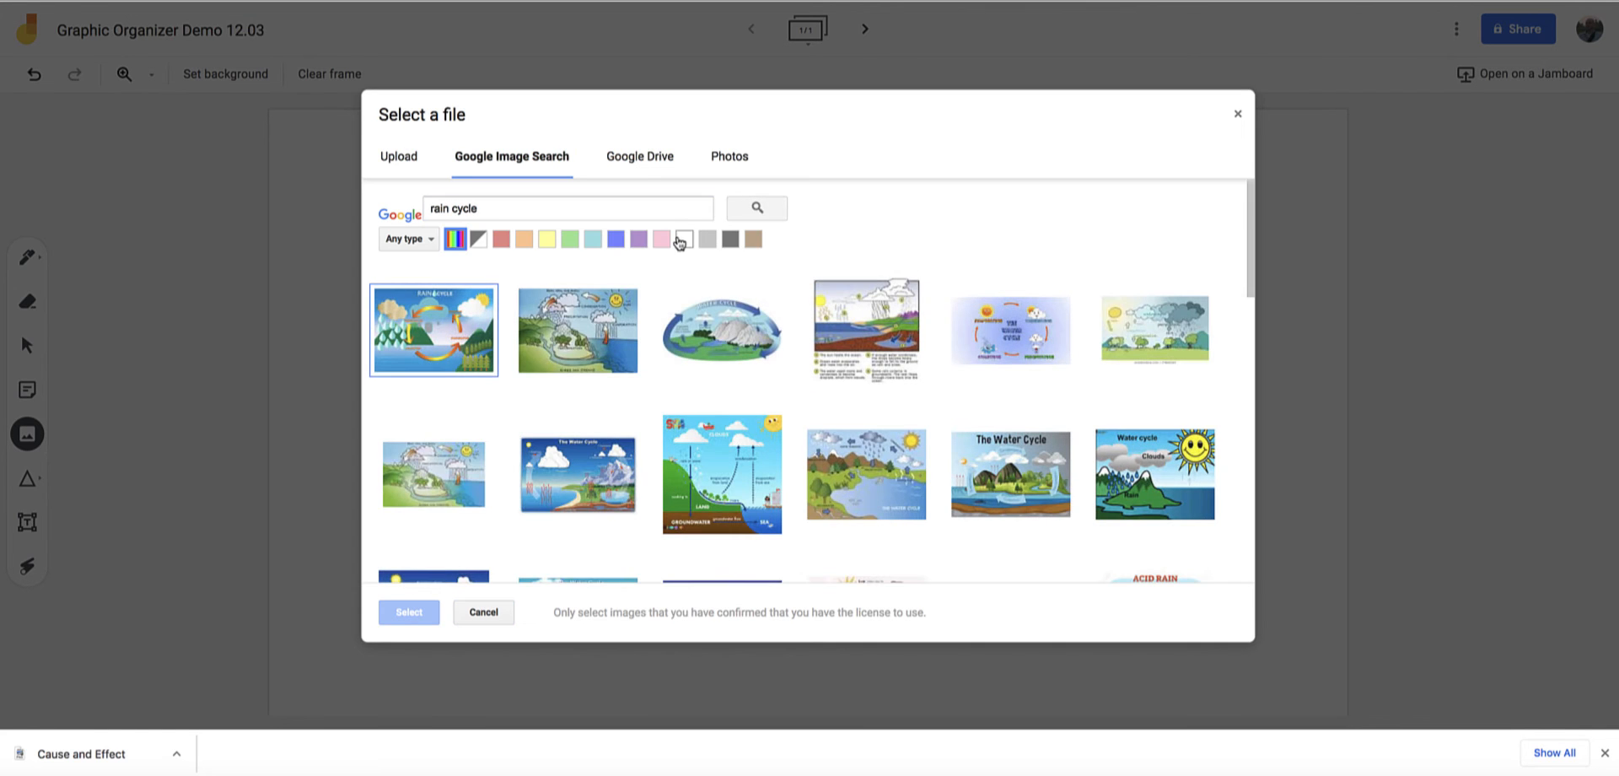
pyautogui.click(425, 354)
pyautogui.scroll(-5, 792, 361)
pyautogui.scroll(5, 788, 365)
# Upload the downloaded Cause and Effect image to the frame, and move and enlarge it to fill most of the frame's height
pyautogui.click(403, 159)
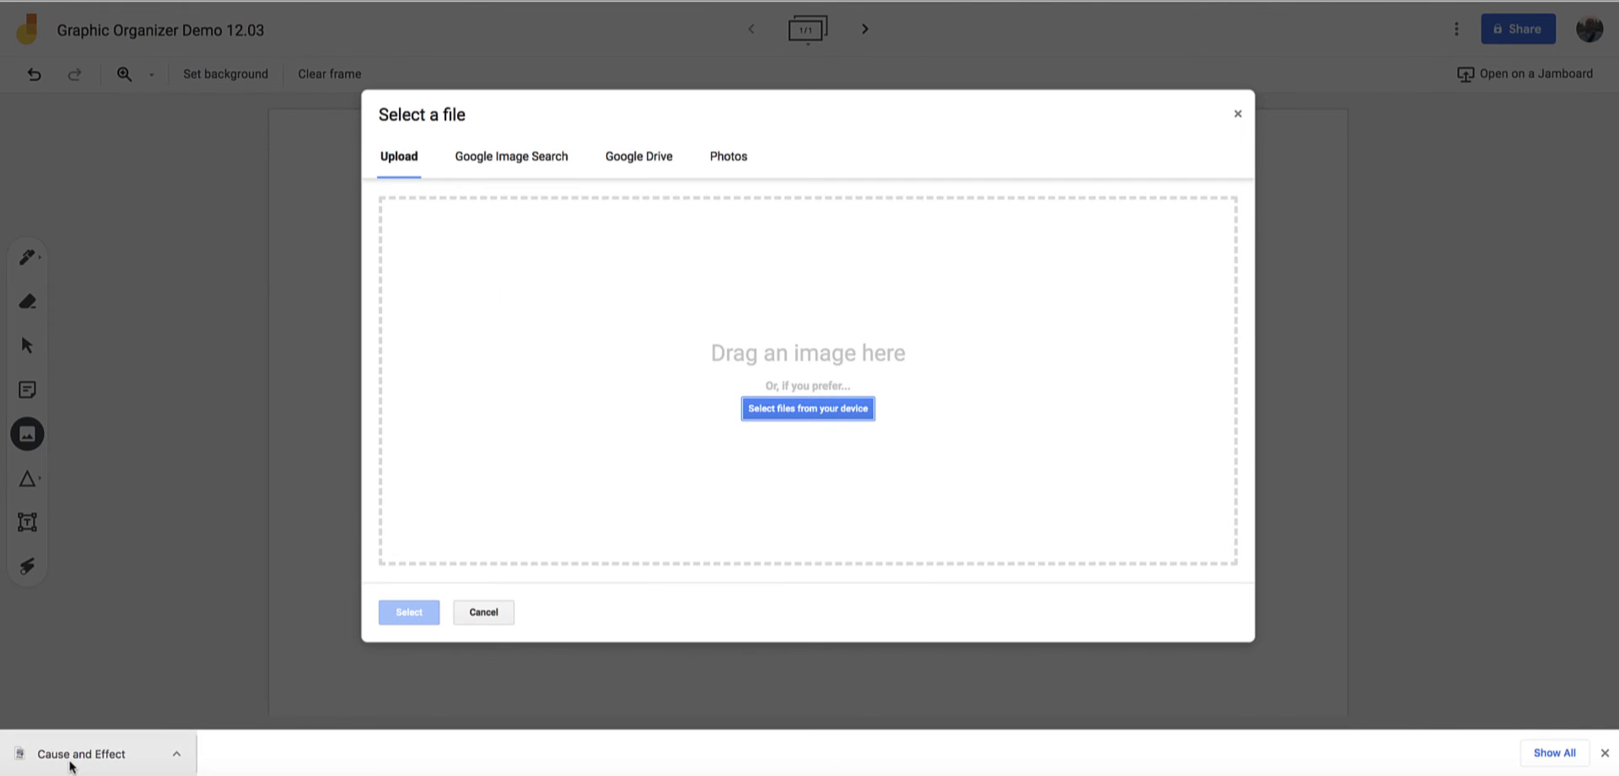
pyautogui.moveTo(74, 758); pyautogui.dragTo(712, 377)
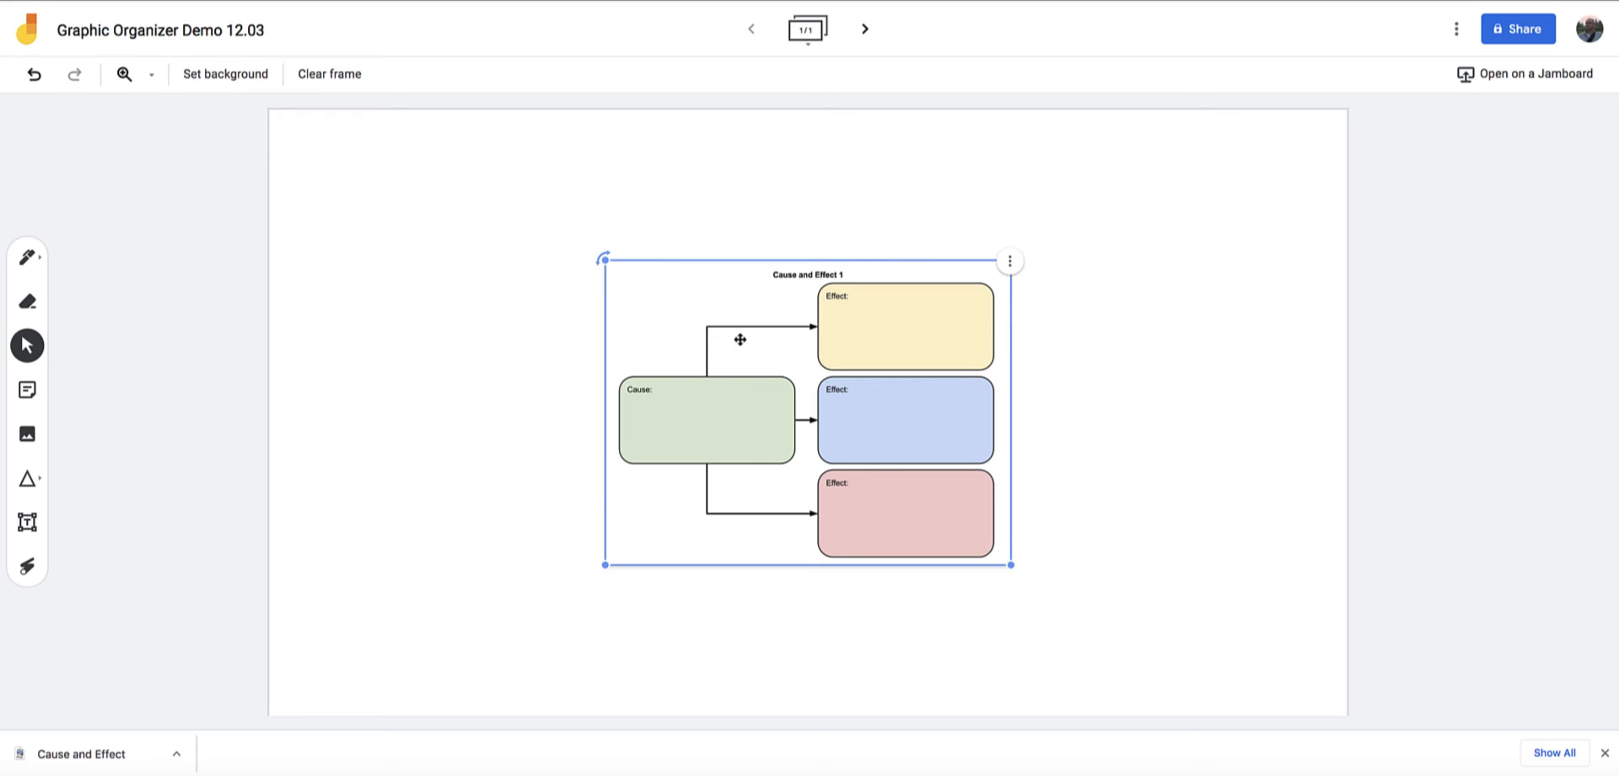
pyautogui.moveTo(741, 341); pyautogui.dragTo(418, 197)
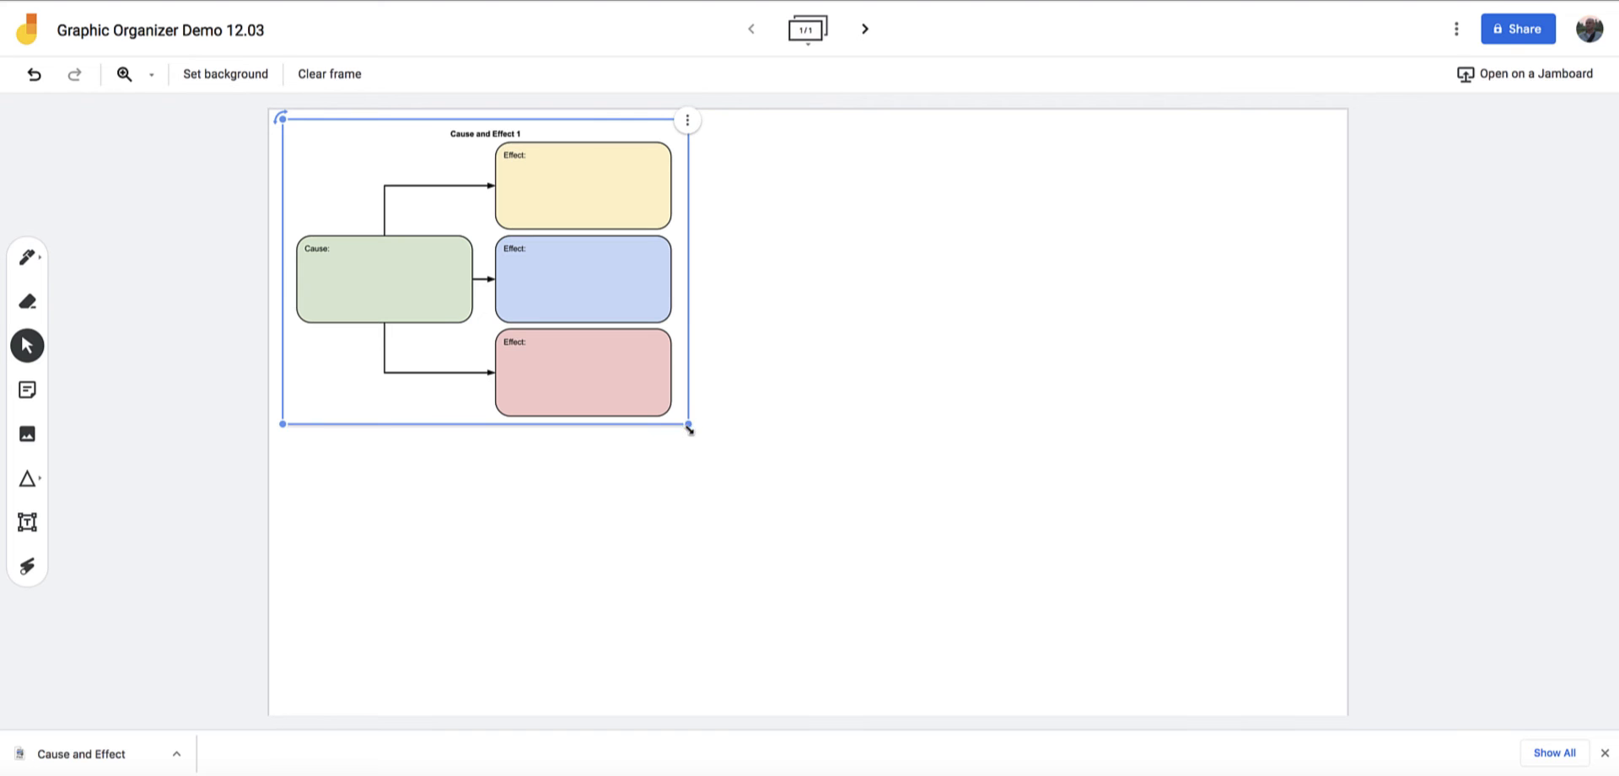
pyautogui.moveTo(690, 429); pyautogui.dragTo(1124, 593)
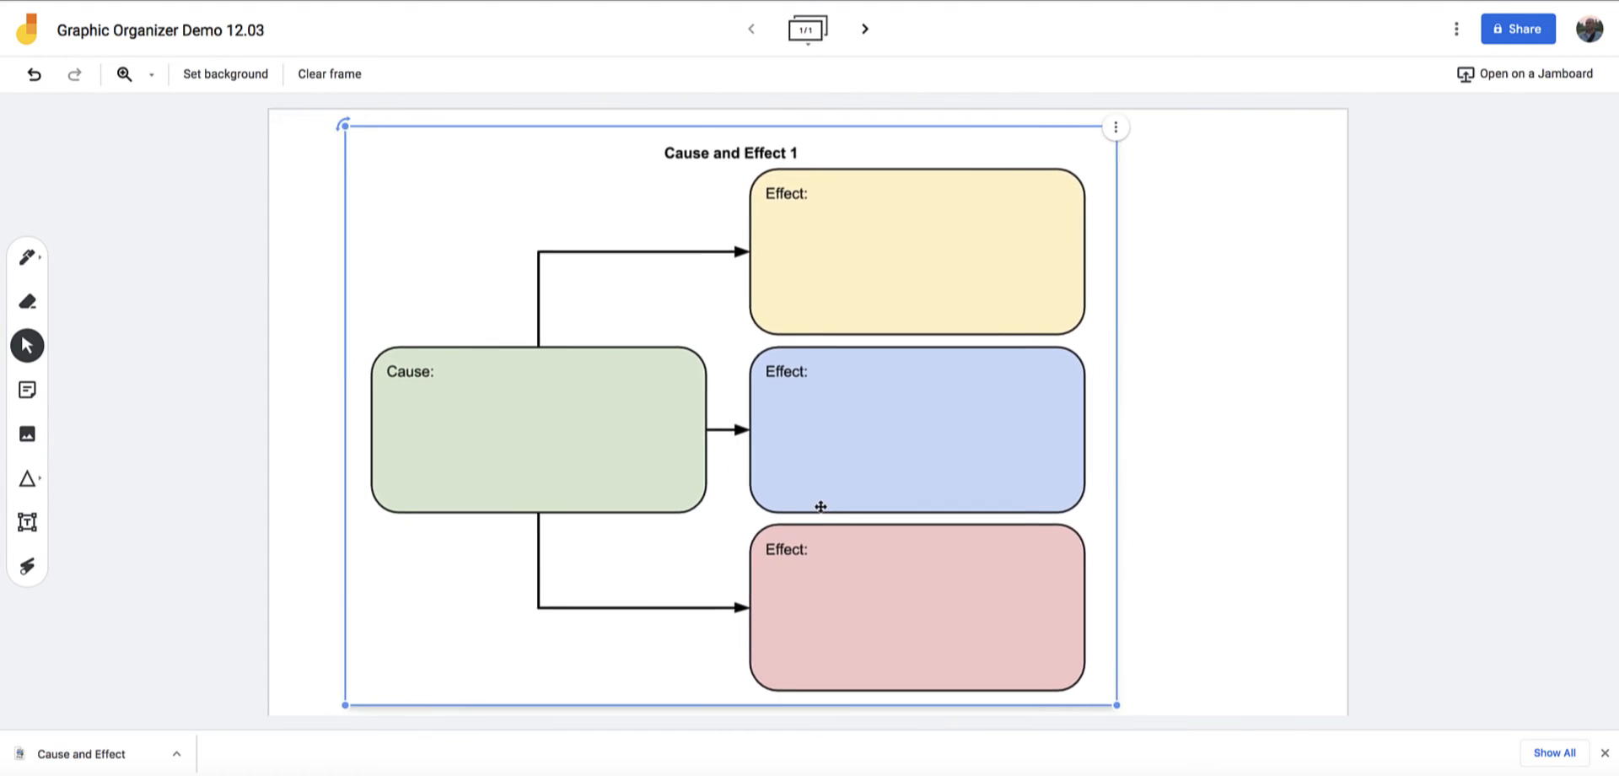
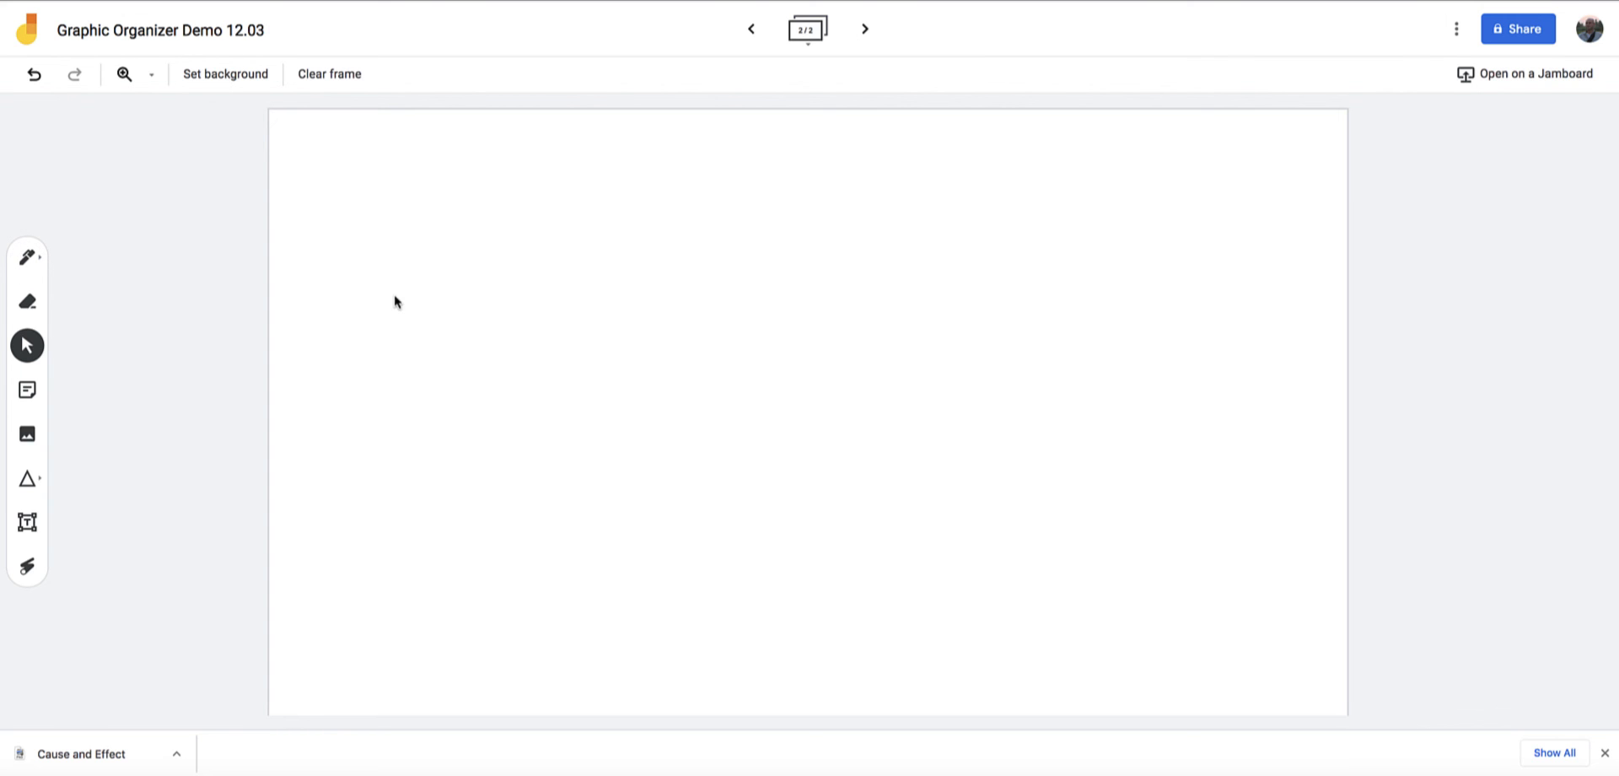
pyautogui.click(27, 437)
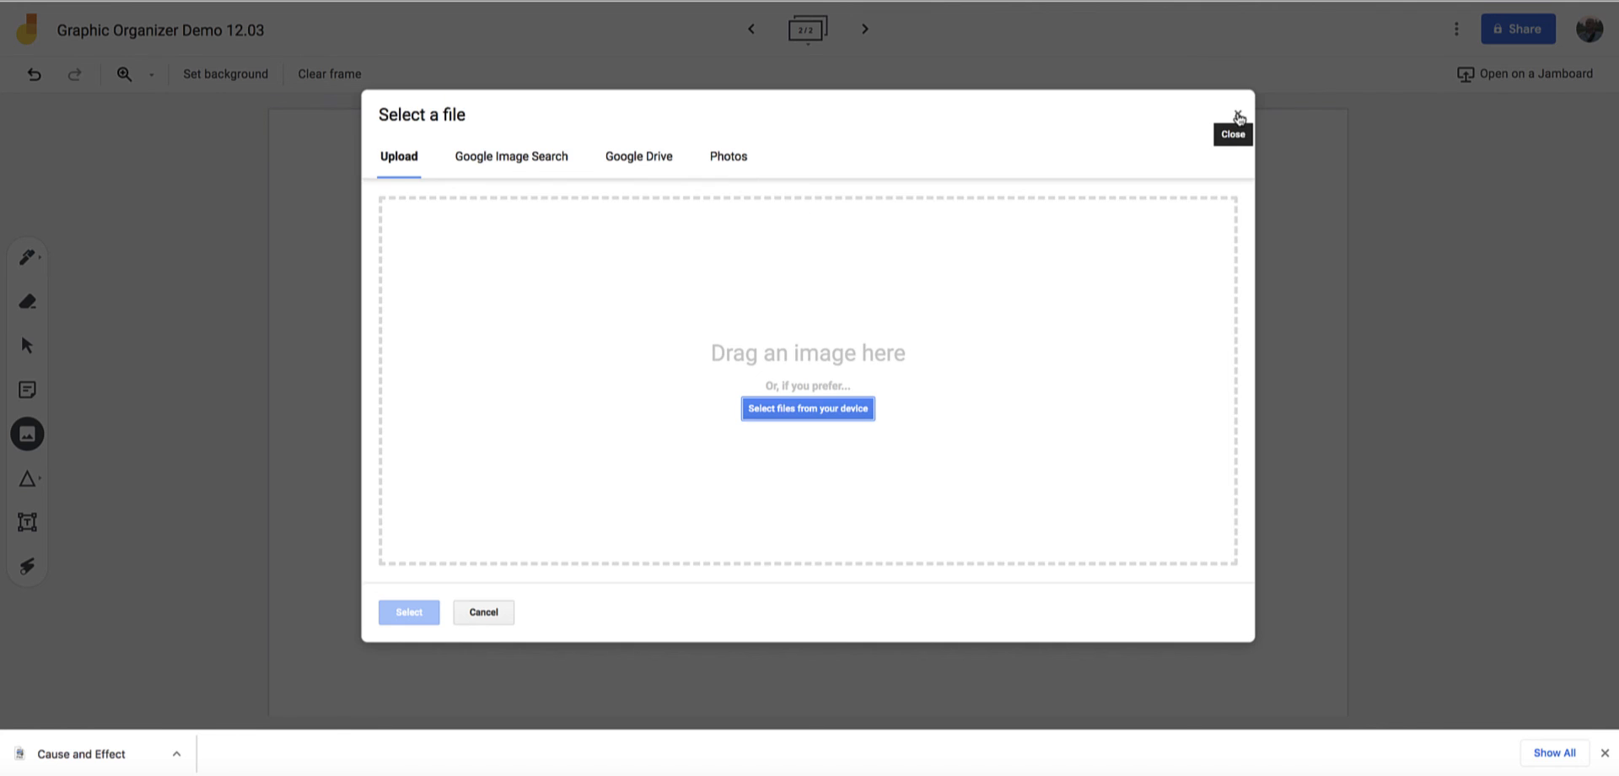
pyautogui.click(1238, 113)
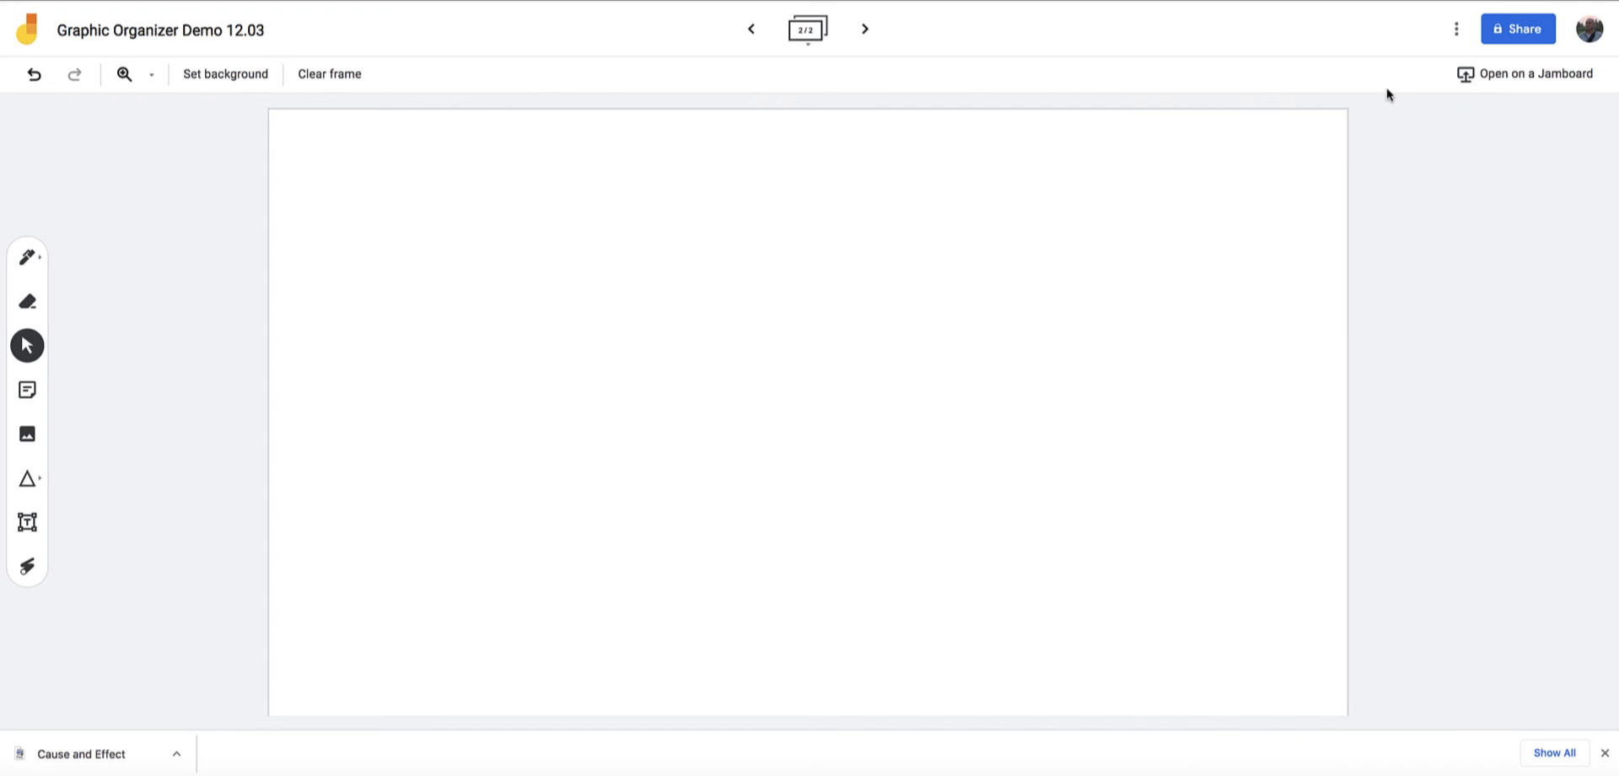
# Let anyone in Harvey SD 152 with the link view the jam, and share it with a demo student account as Viewer
pyautogui.click(1509, 38)
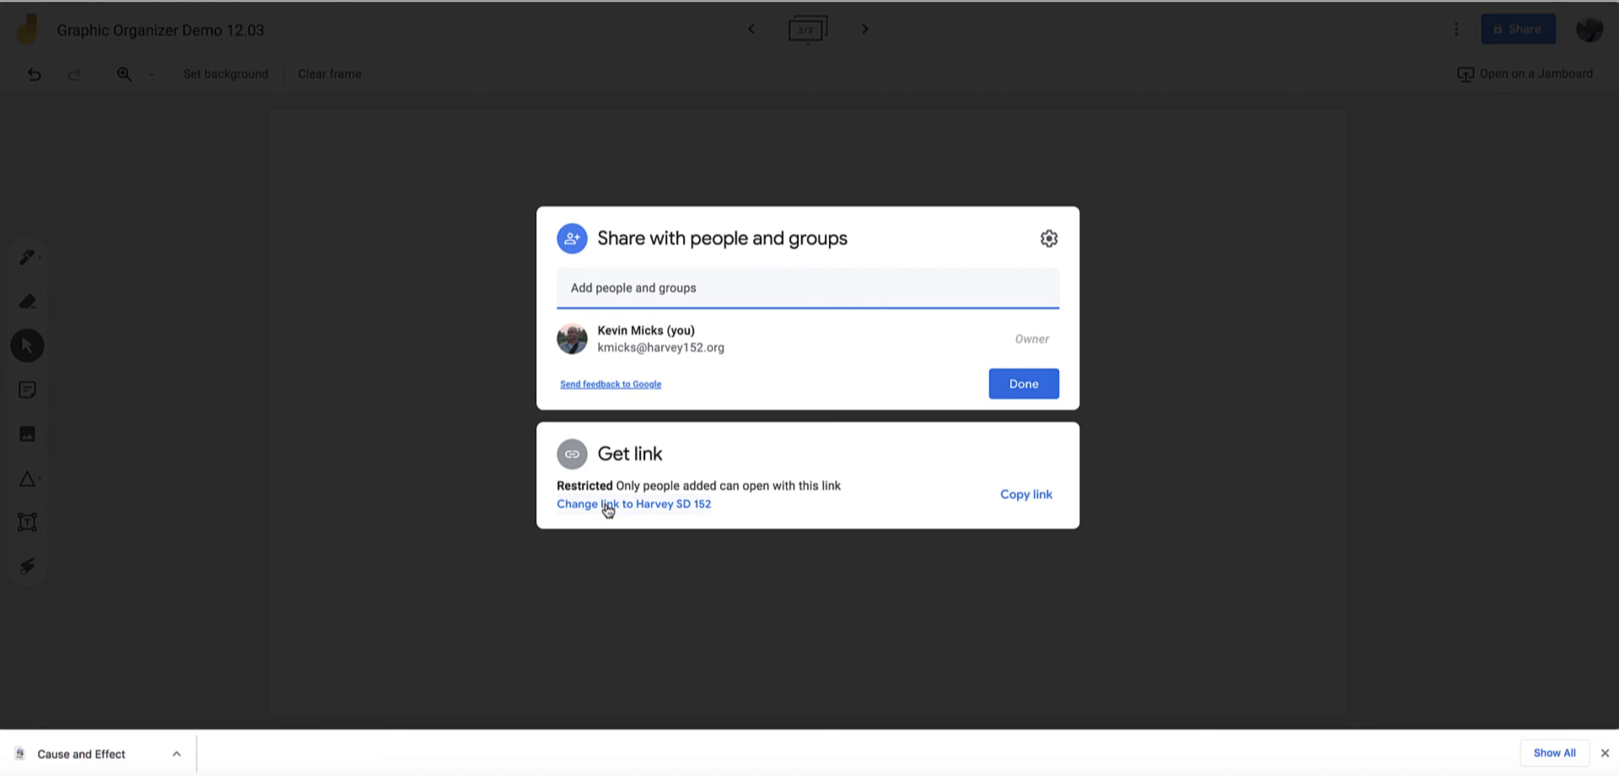
pyautogui.click(607, 504)
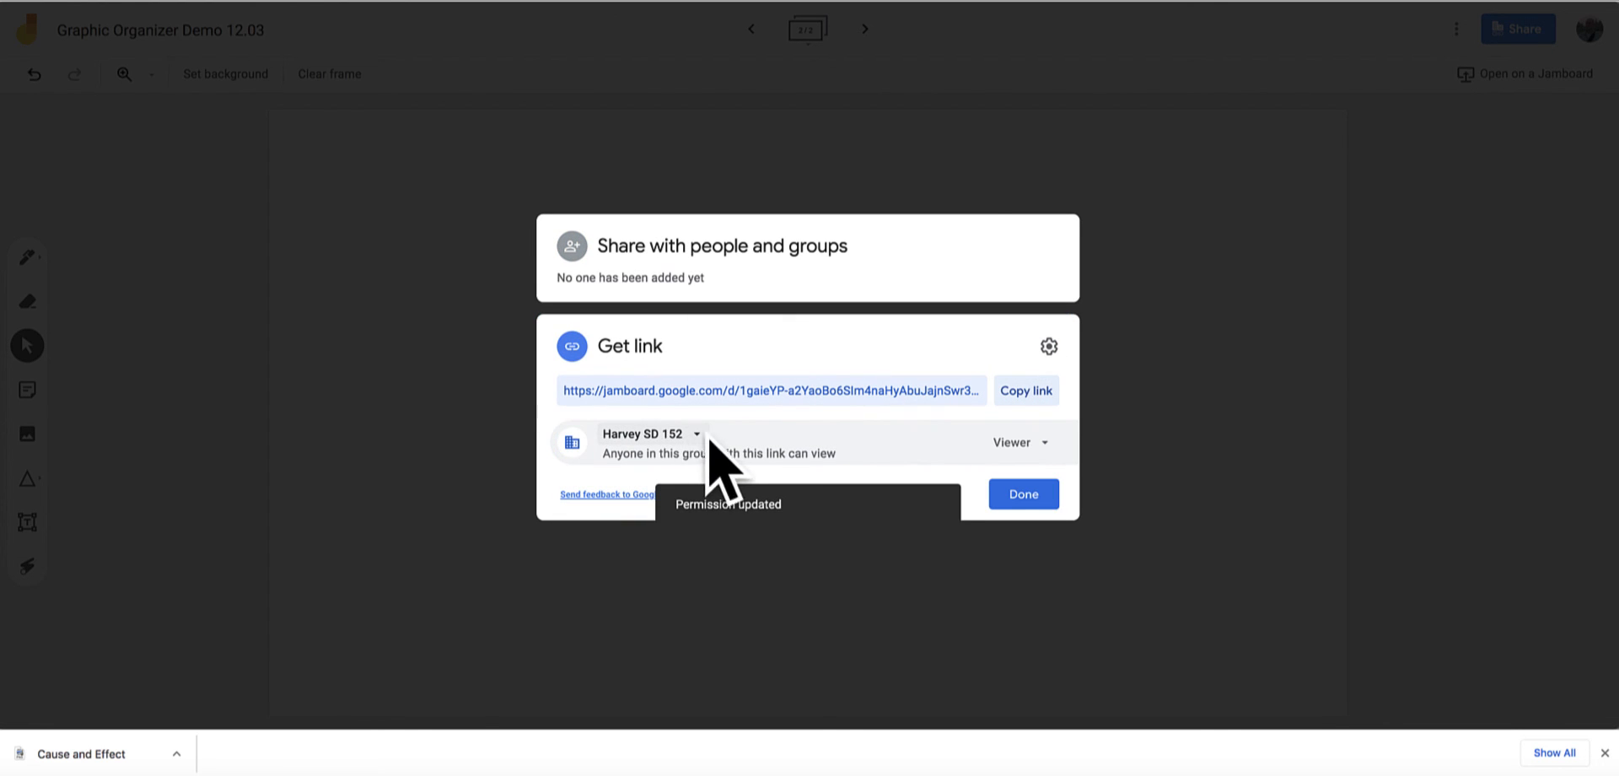
pyautogui.click(665, 268)
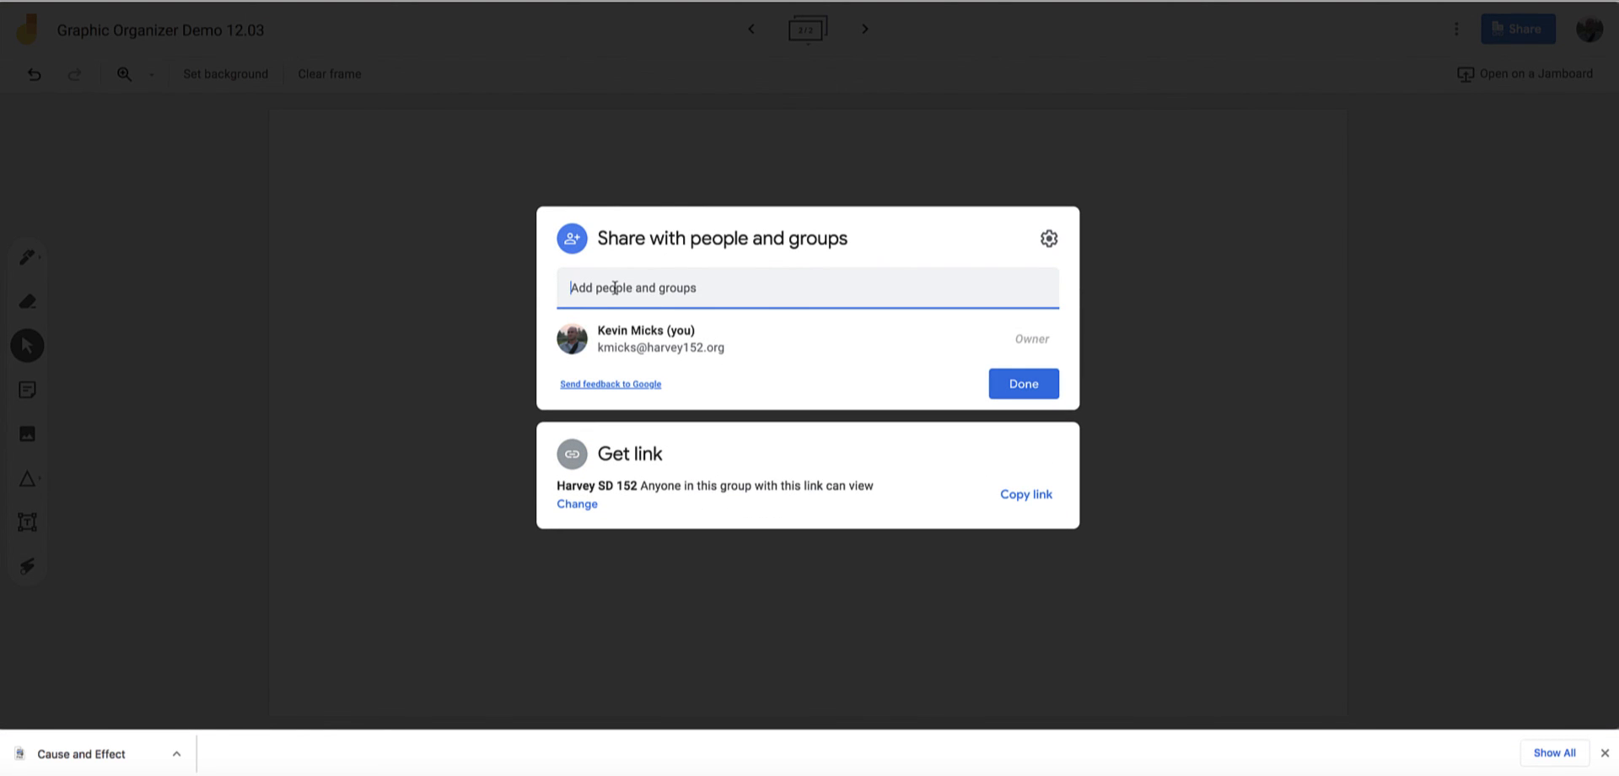
pyautogui.write('demo')
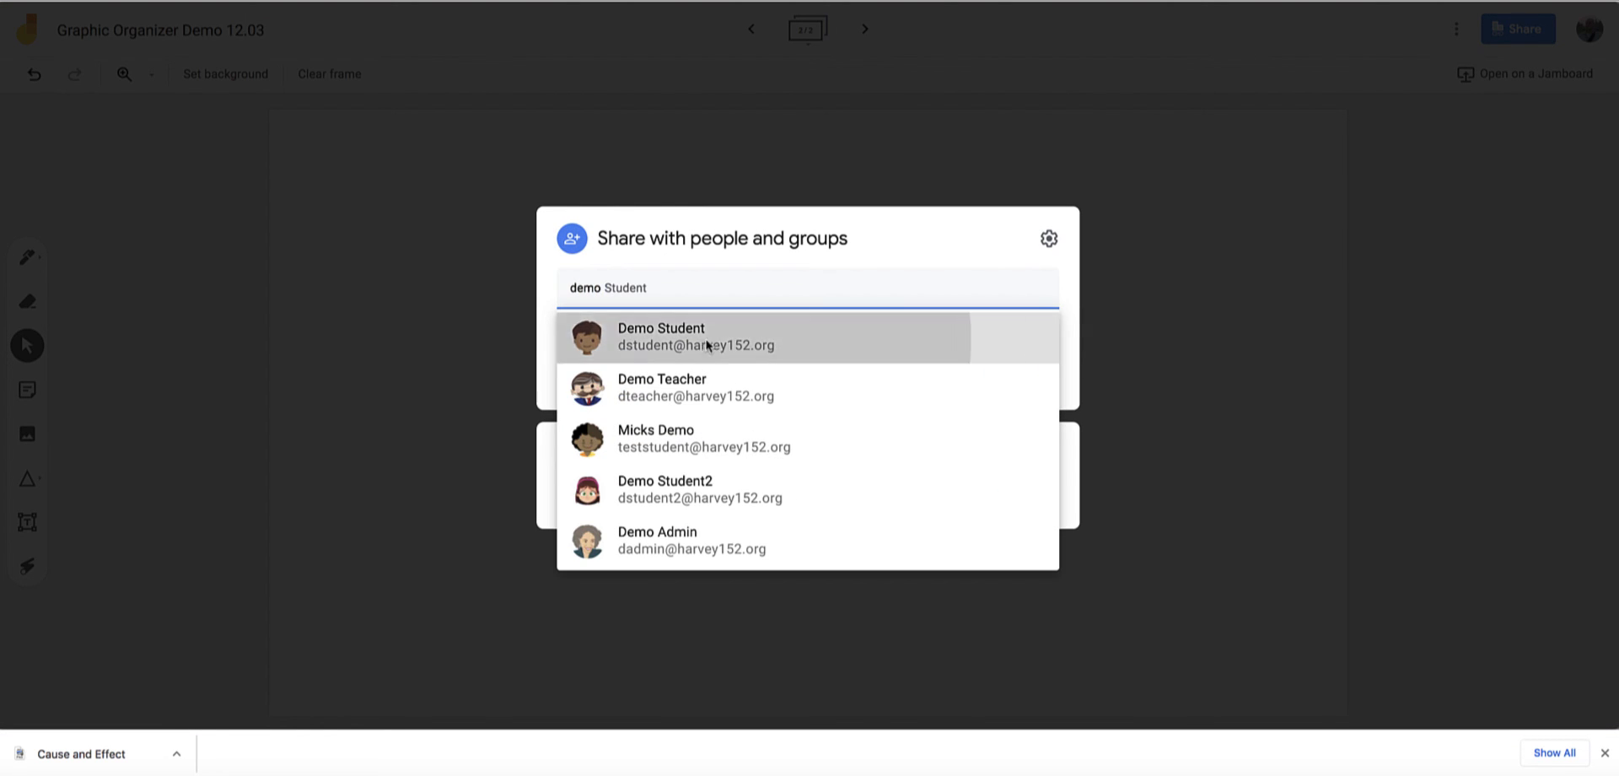
pyautogui.click(707, 345)
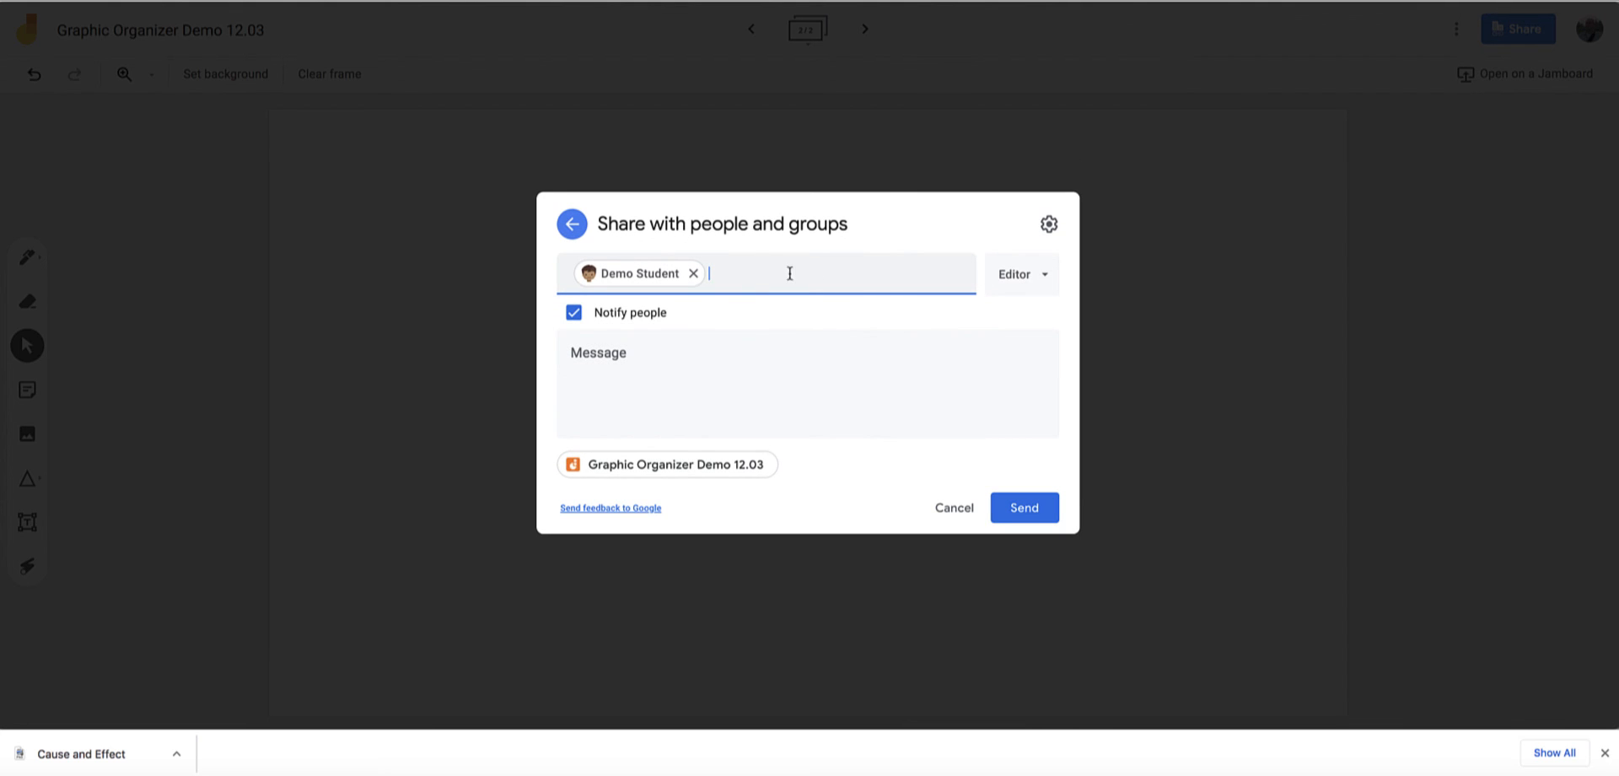
pyautogui.click(1010, 279)
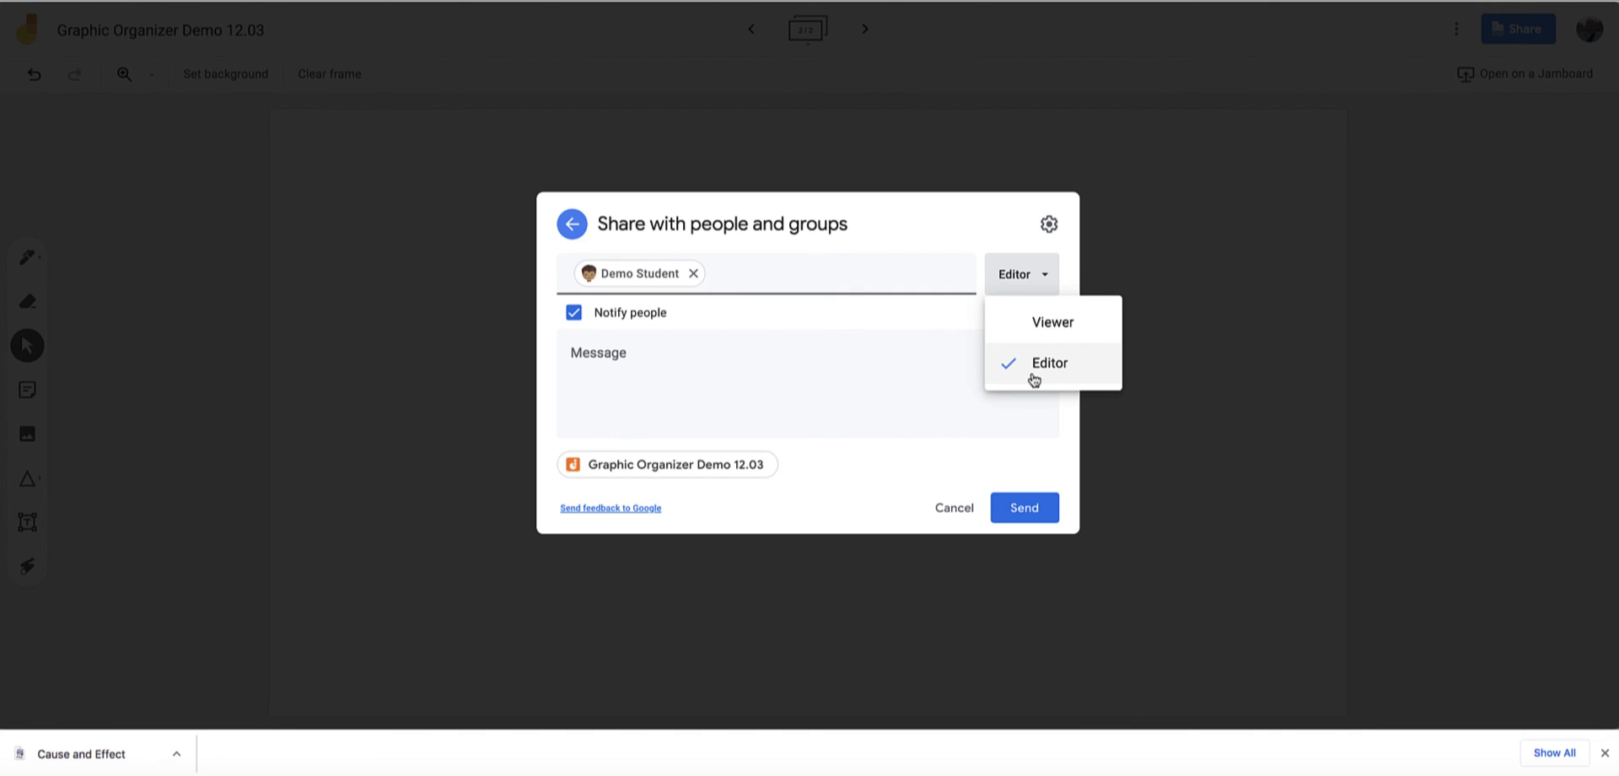
pyautogui.click(1038, 327)
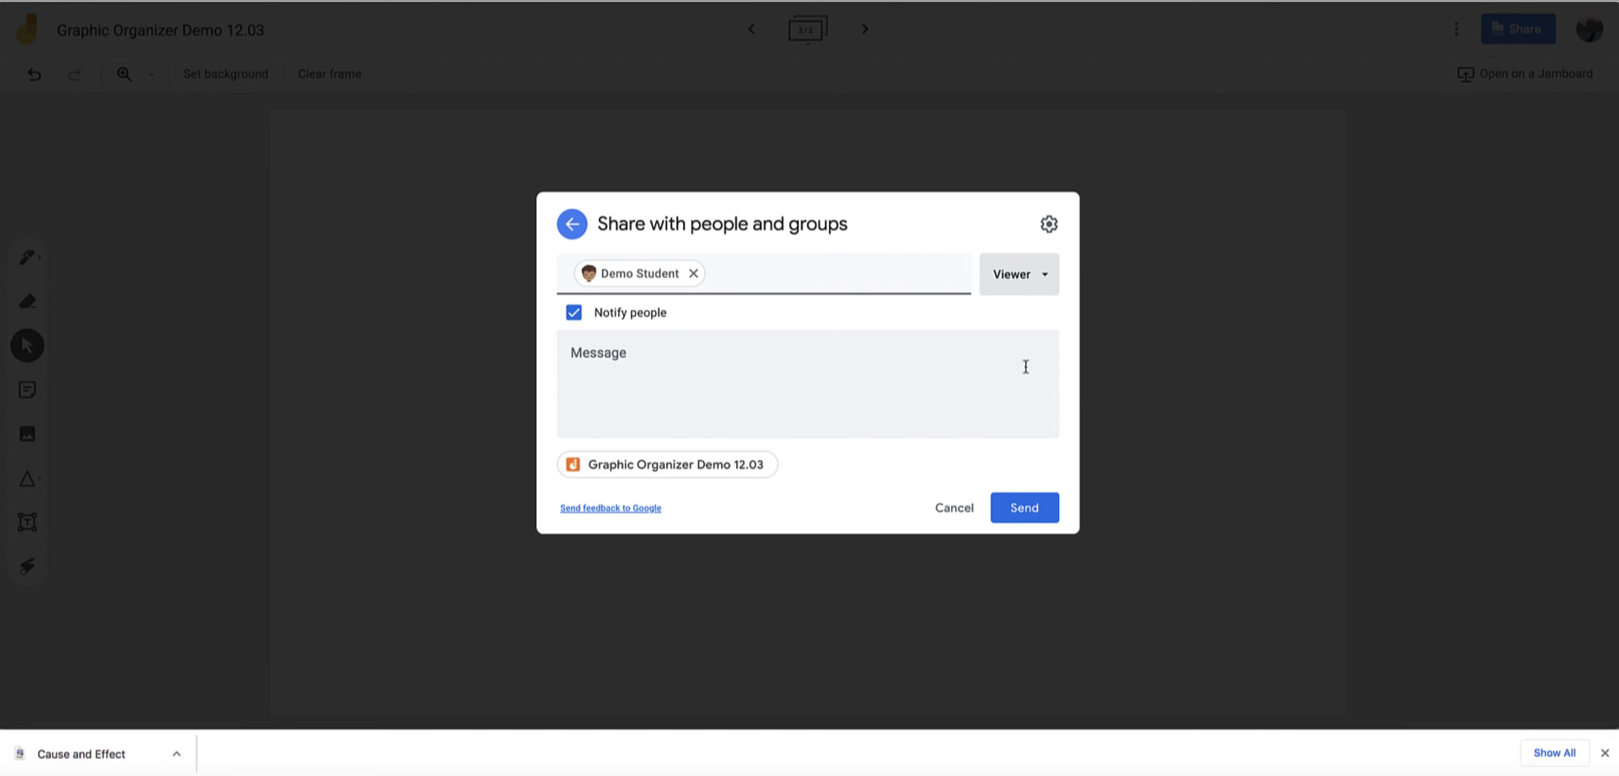
pyautogui.click(999, 499)
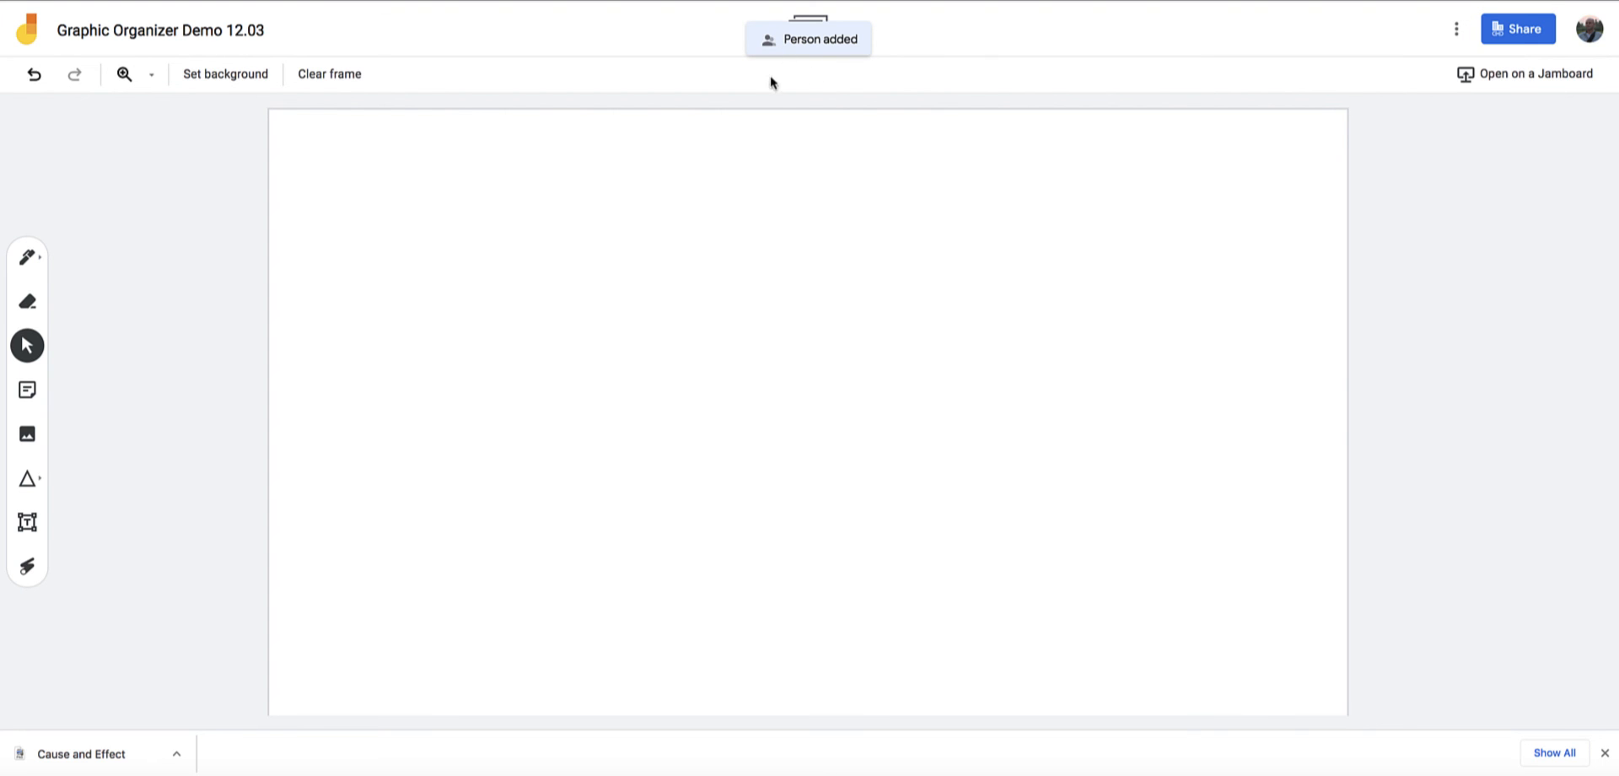
# Return to the first frame and delete the "Less oxygen in the environment." and "Animals lose their habitat." text boxes
pyautogui.click(734, 30)
pyautogui.click(562, 153)
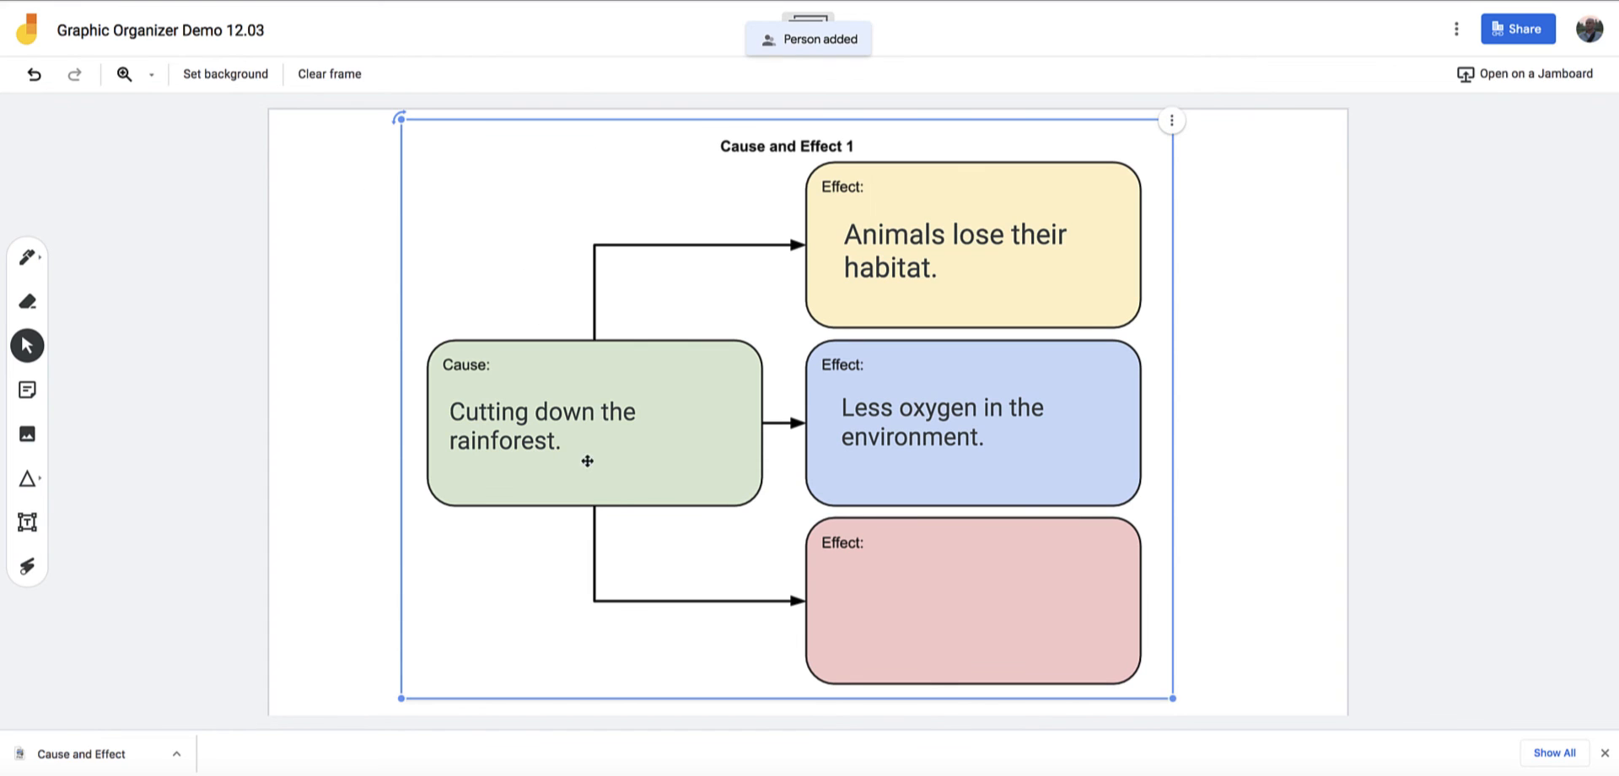
pyautogui.click(985, 420)
pyautogui.press('Delete')
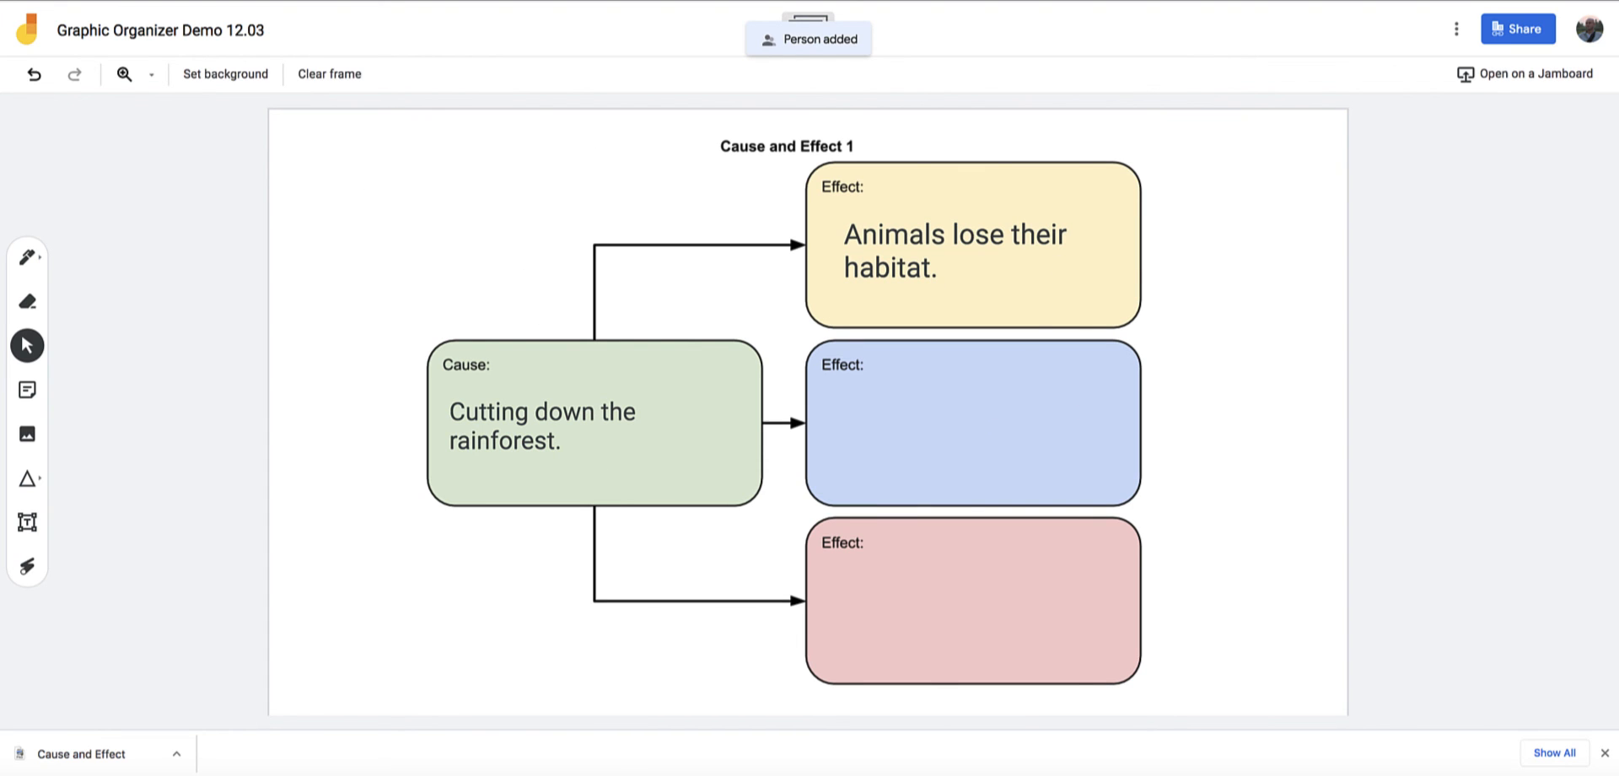
pyautogui.click(1022, 278)
pyautogui.press('Delete')
pyautogui.click(539, 445)
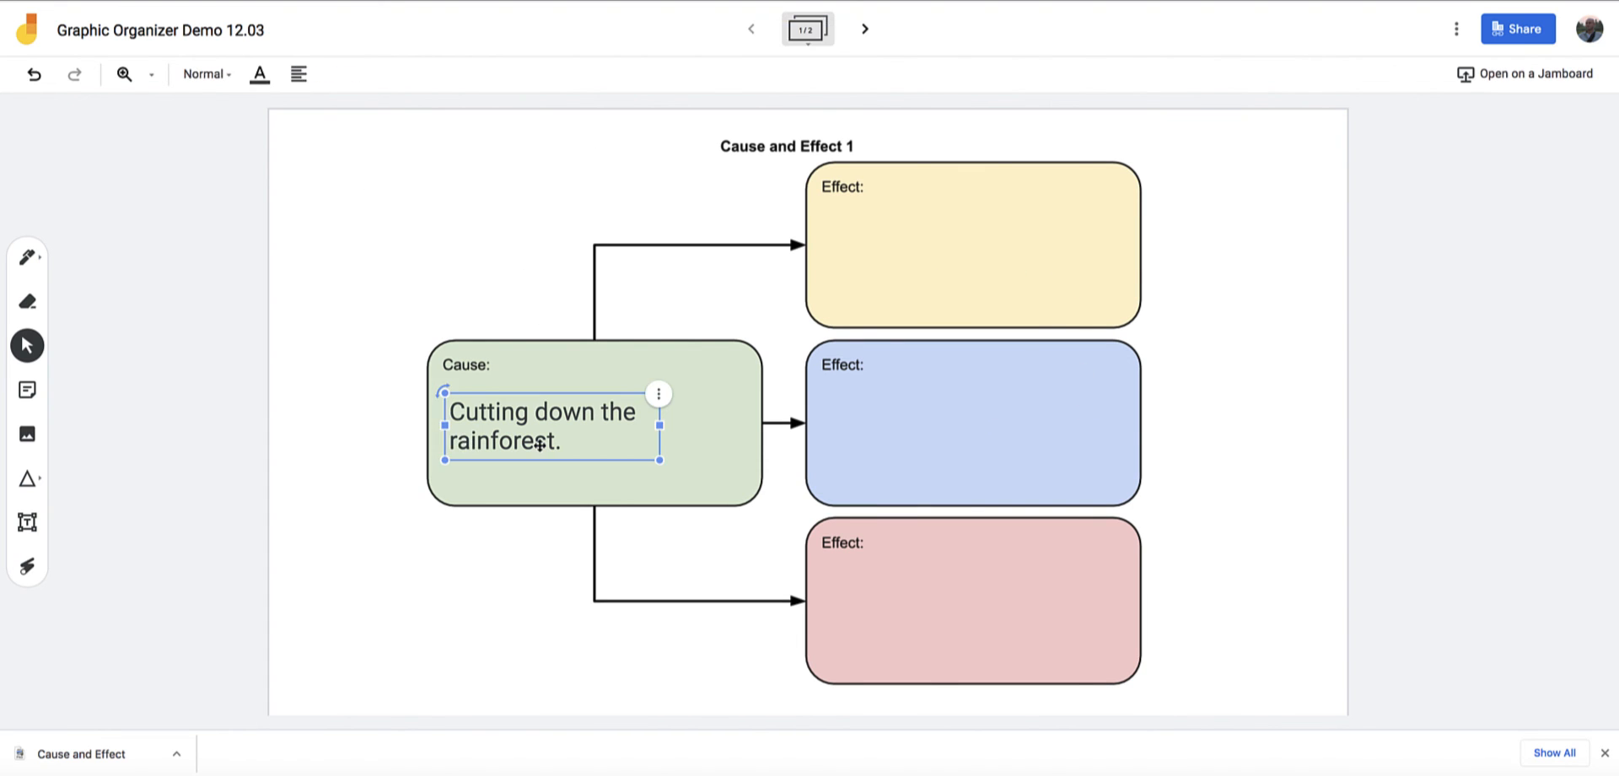
pyautogui.click(492, 200)
pyautogui.click(360, 198)
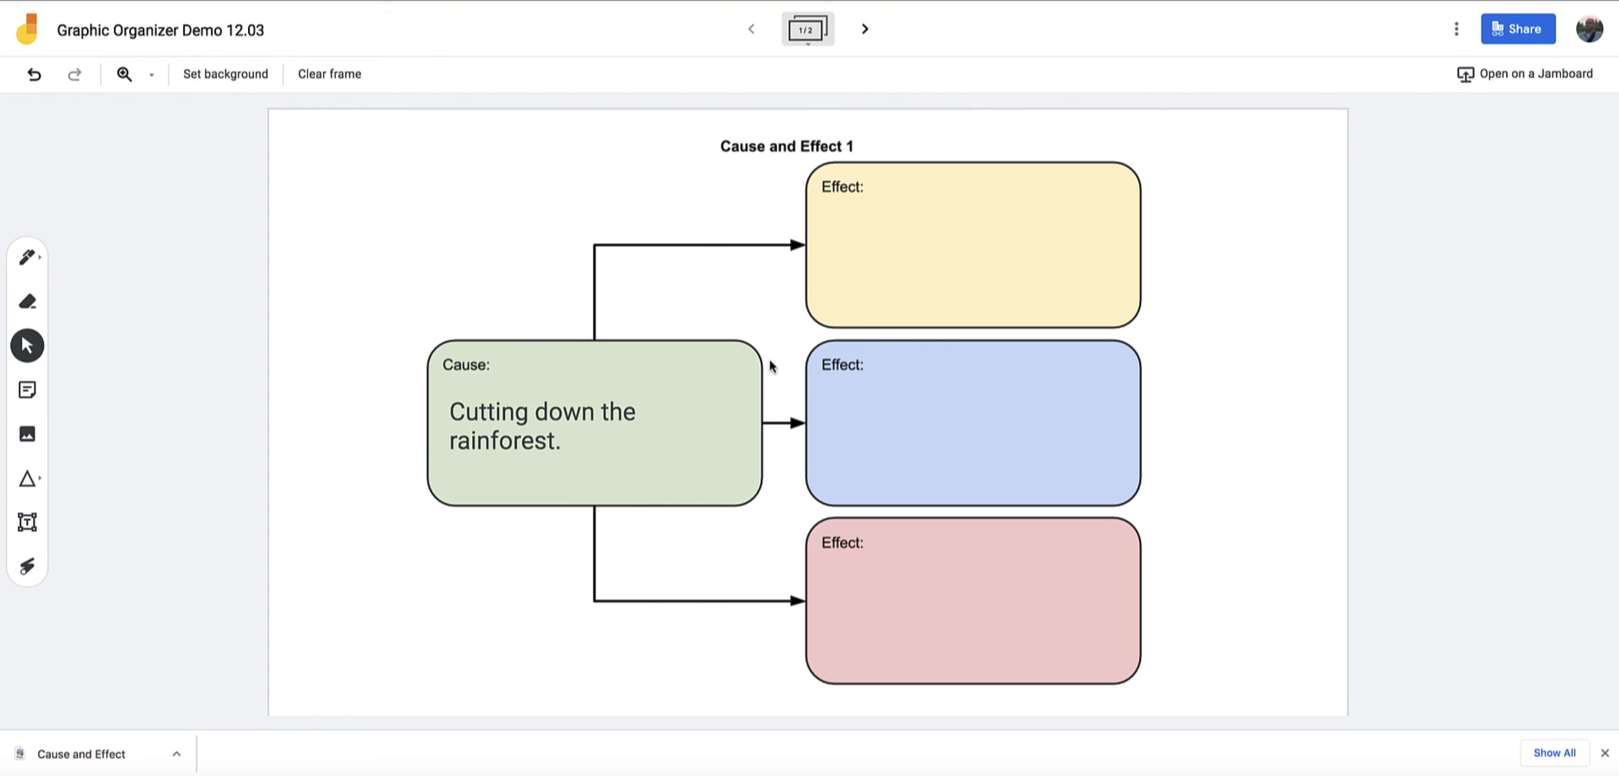
# Make a copy of the jam in My Drive named "Graphic Organizer Demo Group A"
pyautogui.click(1451, 34)
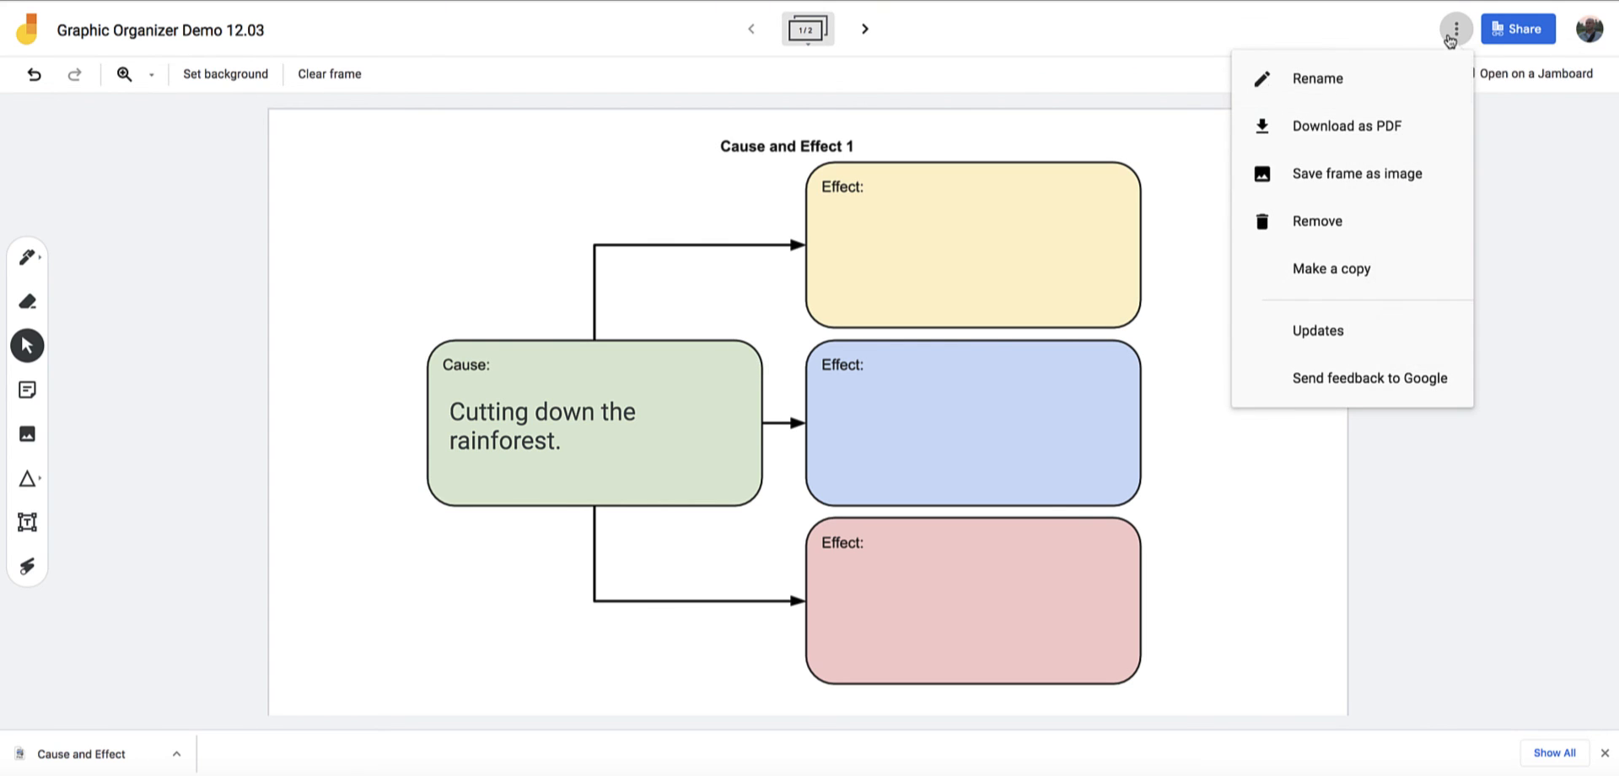
pyautogui.click(1349, 274)
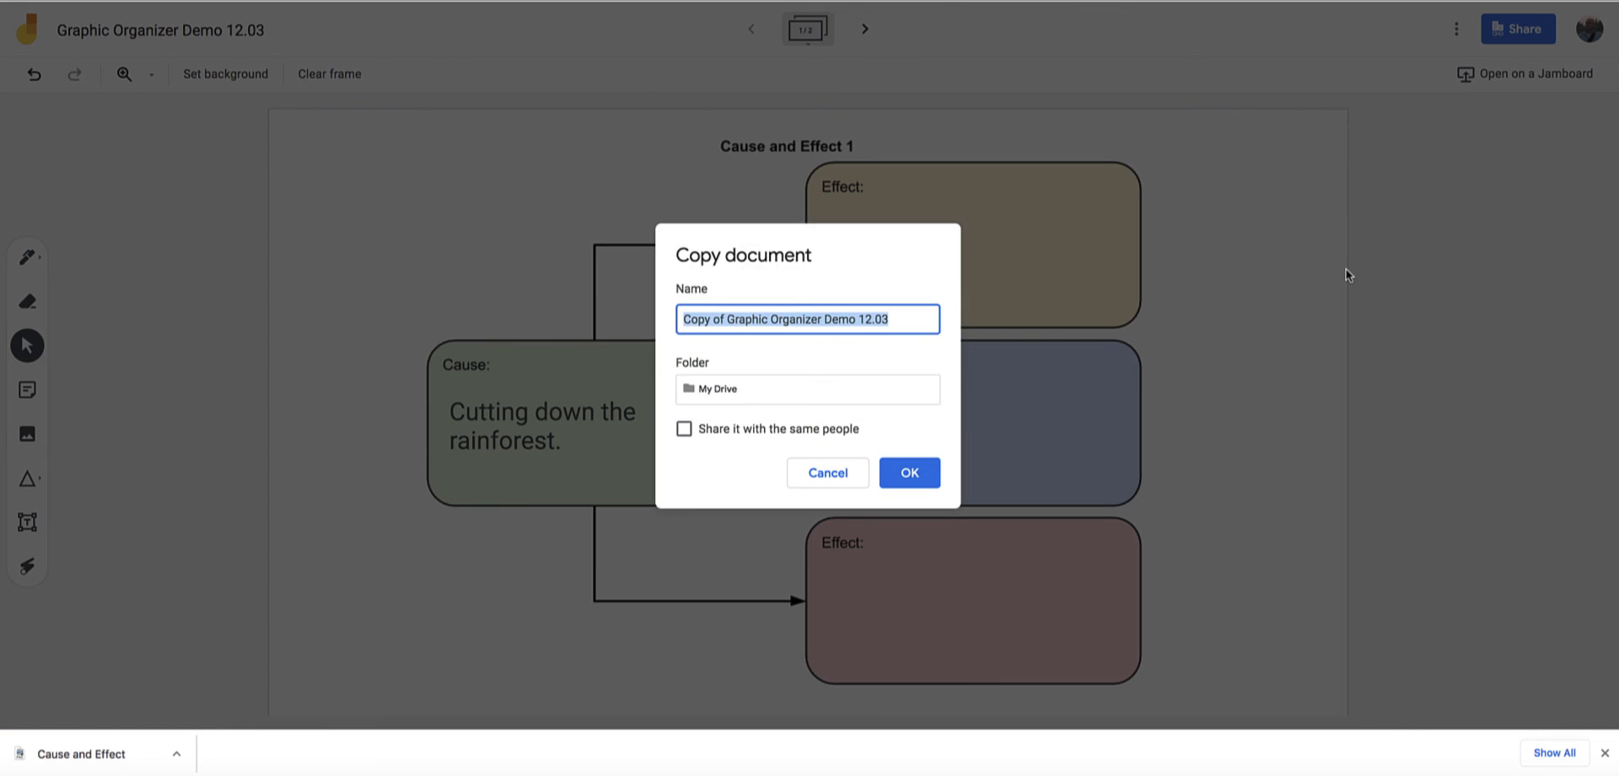
pyautogui.click(798, 321)
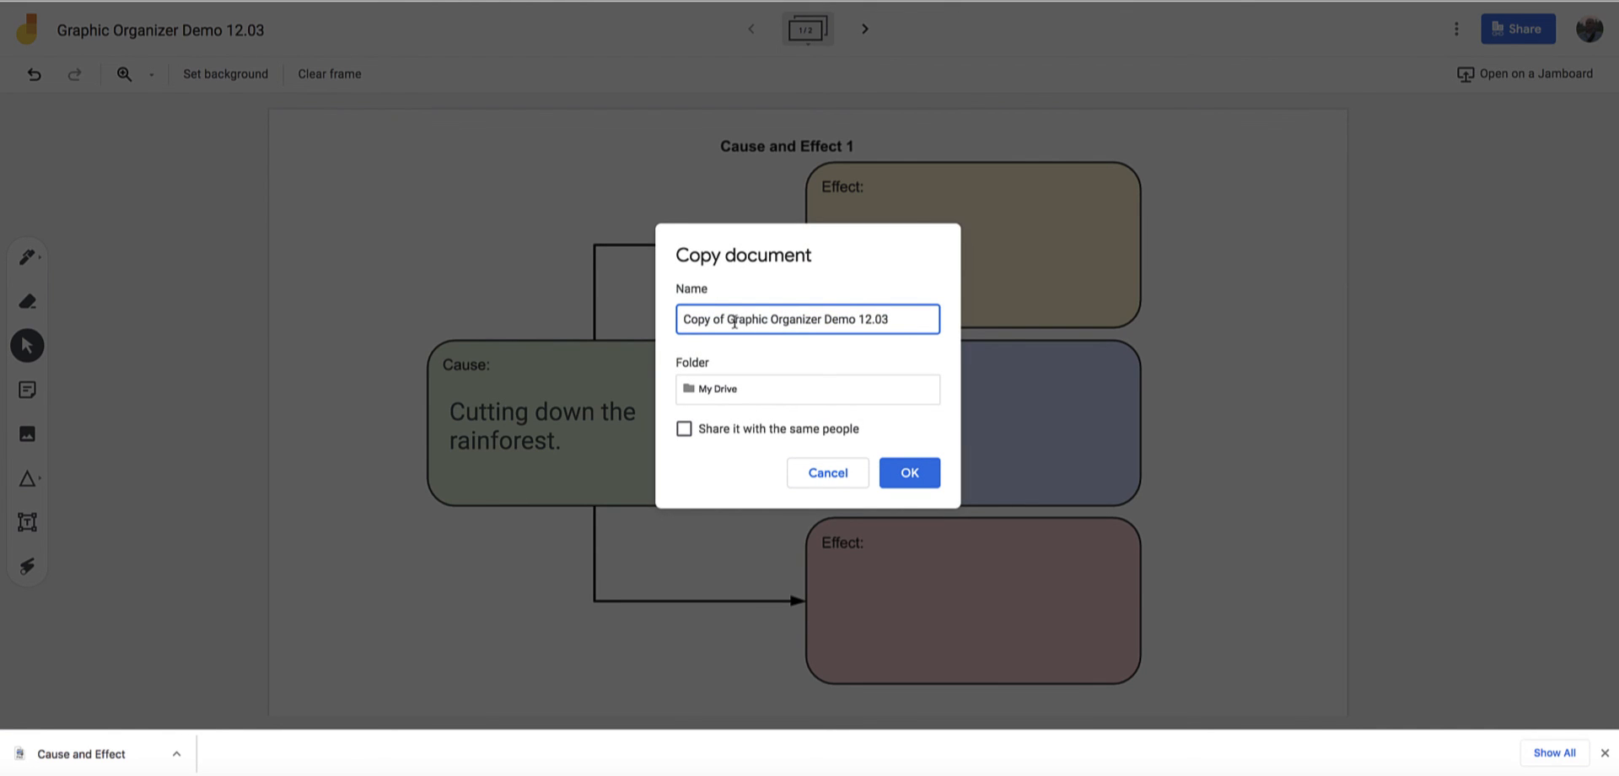
pyautogui.moveTo(728, 321); pyautogui.dragTo(683, 320)
pyautogui.press('BackSpace')
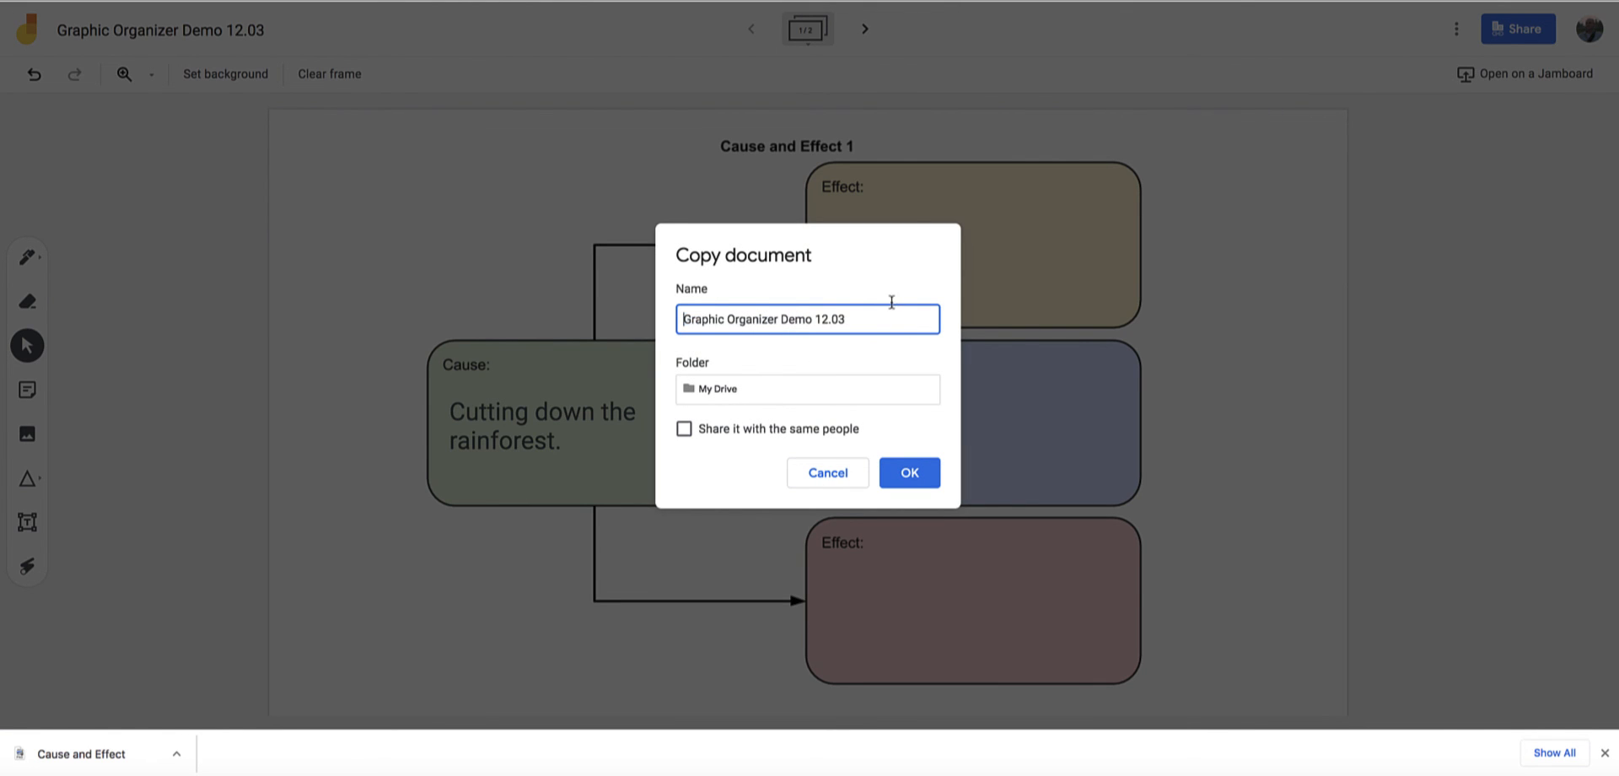
pyautogui.moveTo(845, 320); pyautogui.dragTo(819, 322)
pyautogui.press('BackSpace')
pyautogui.write('Group A')
pyautogui.click(909, 473)
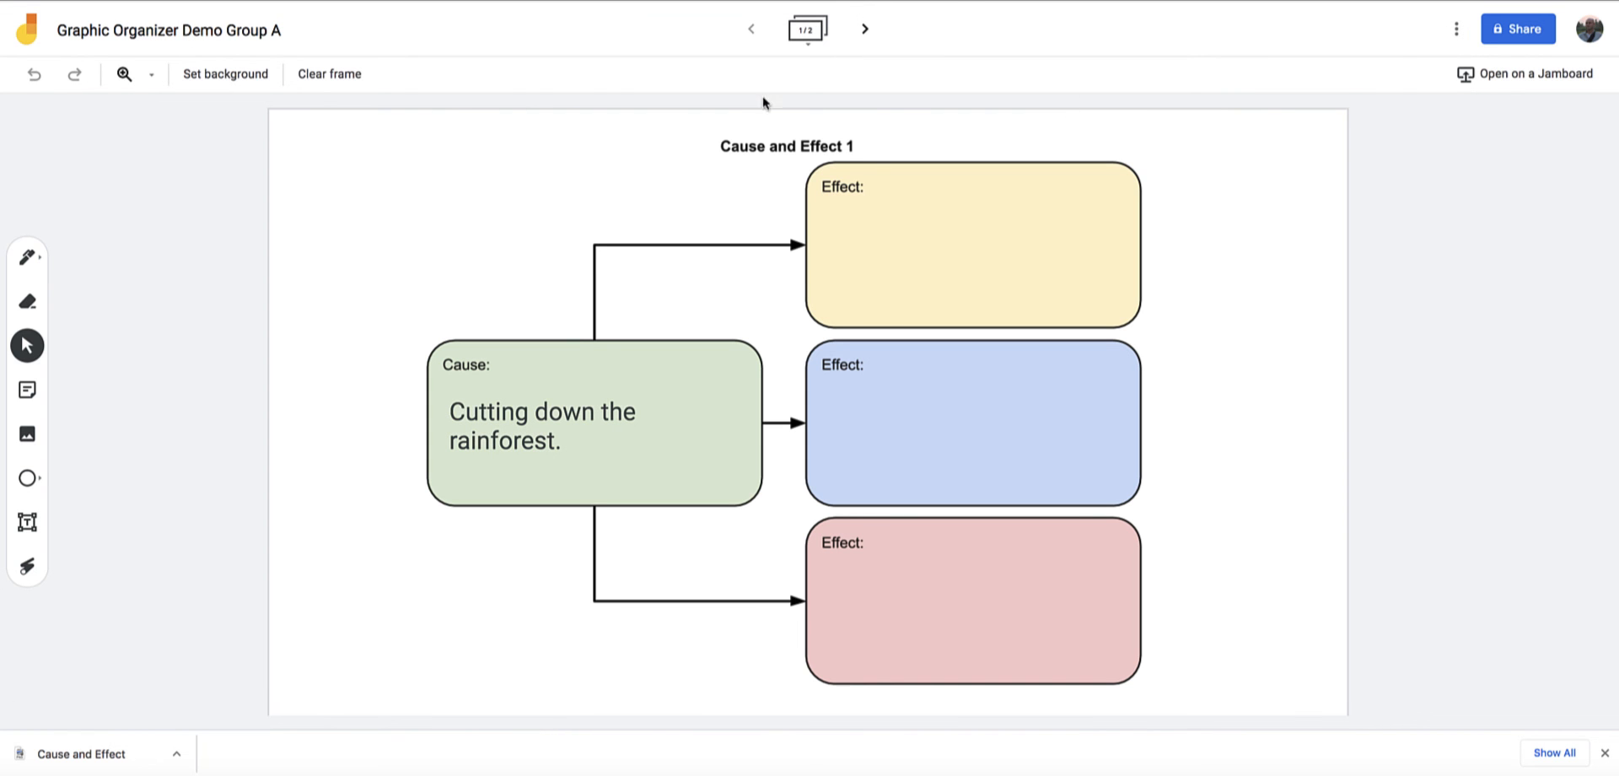
pyautogui.click(1548, 32)
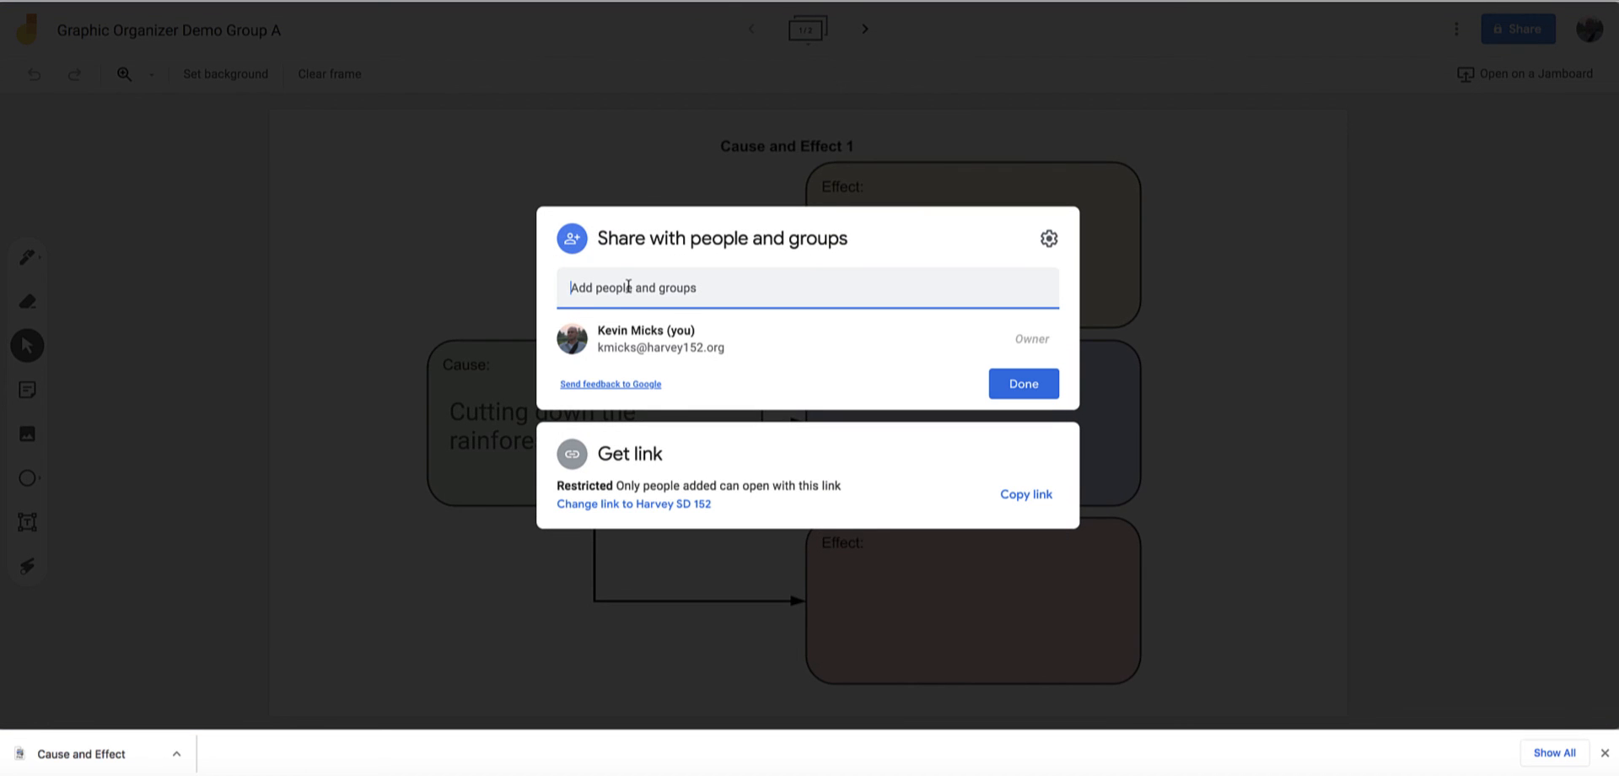
pyautogui.write('demo')
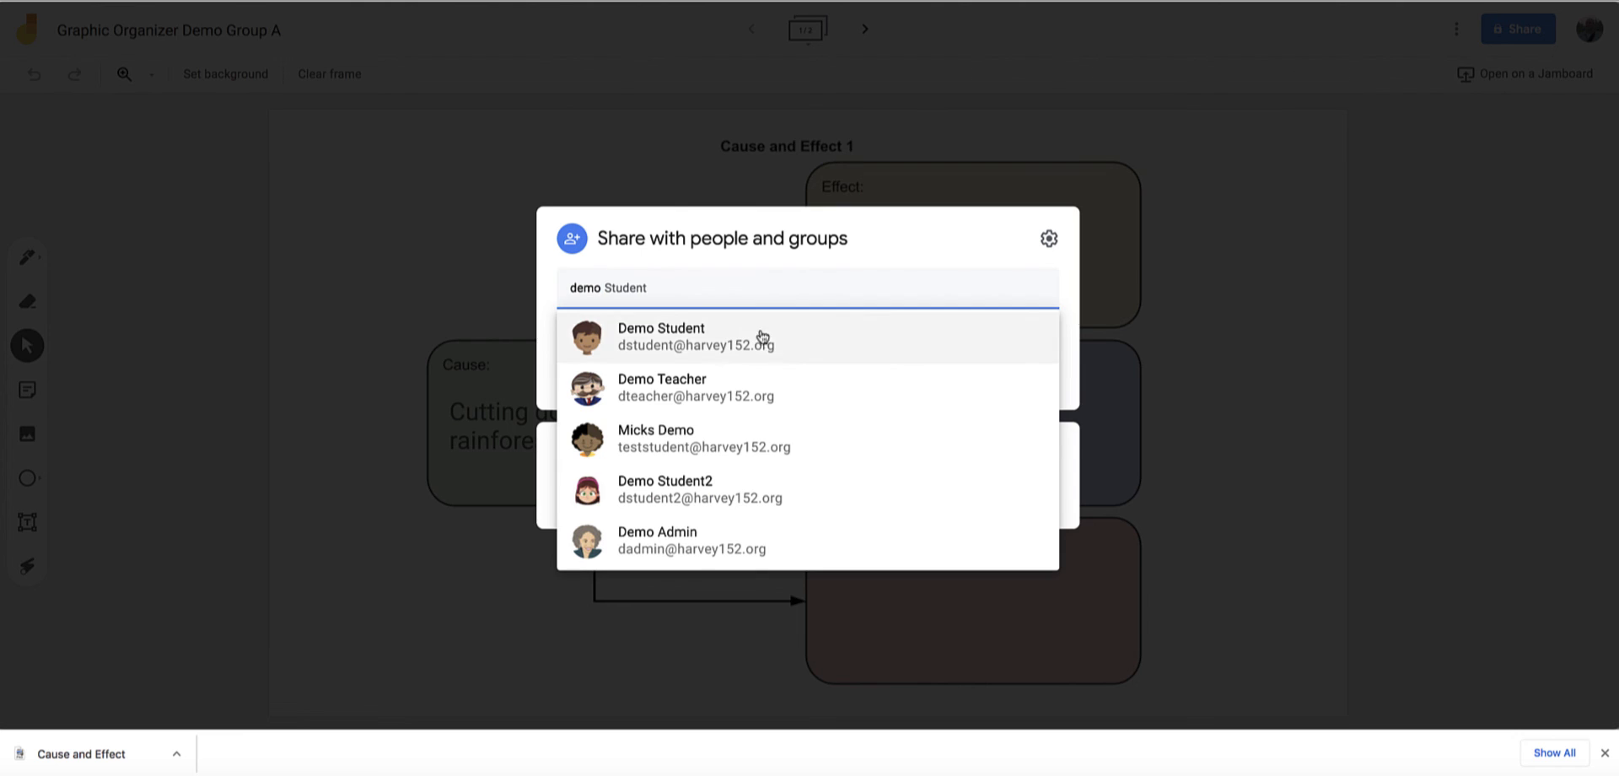
pyautogui.click(698, 494)
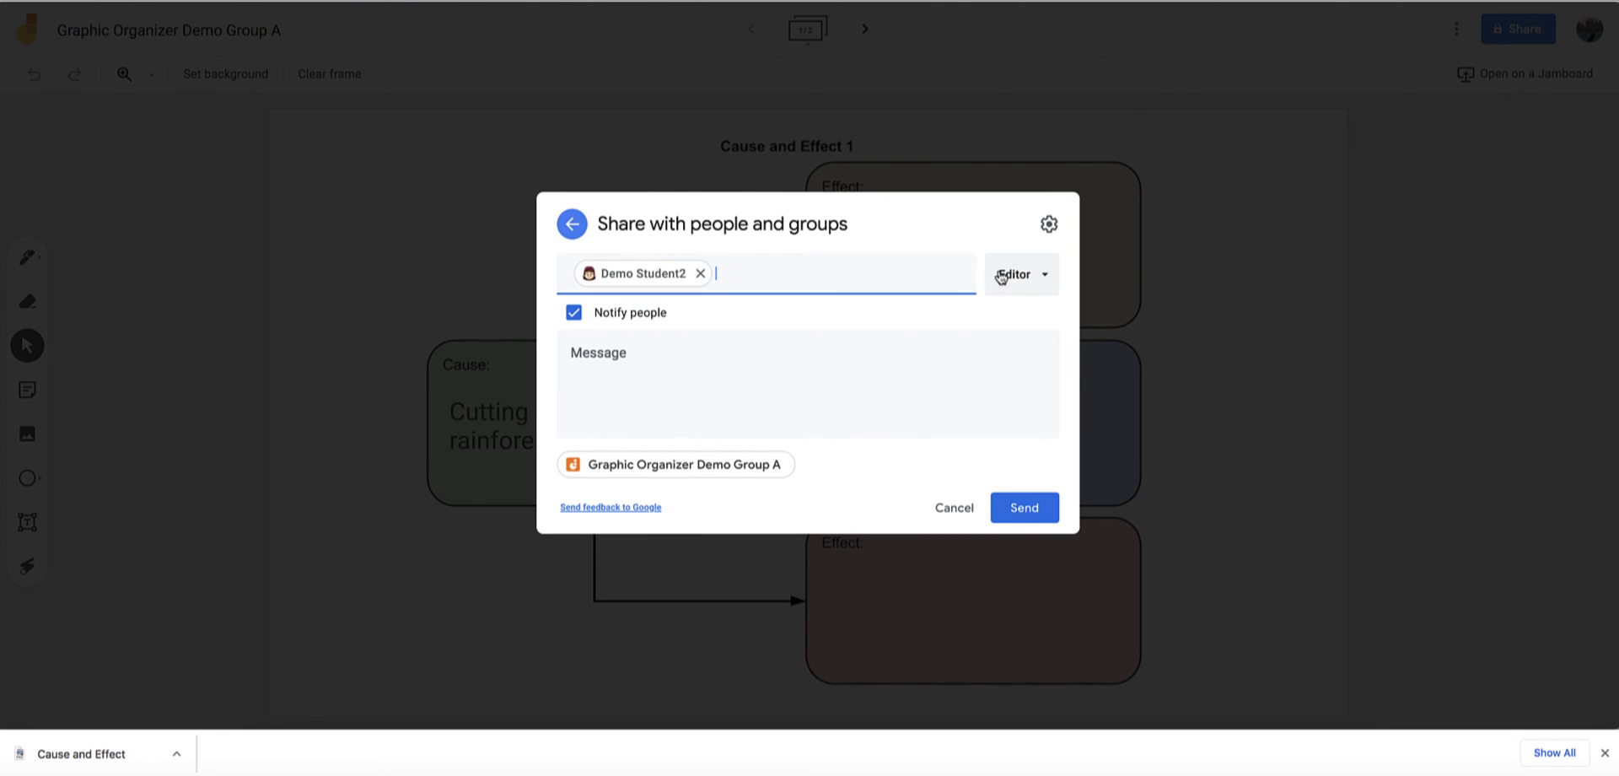
pyautogui.click(966, 519)
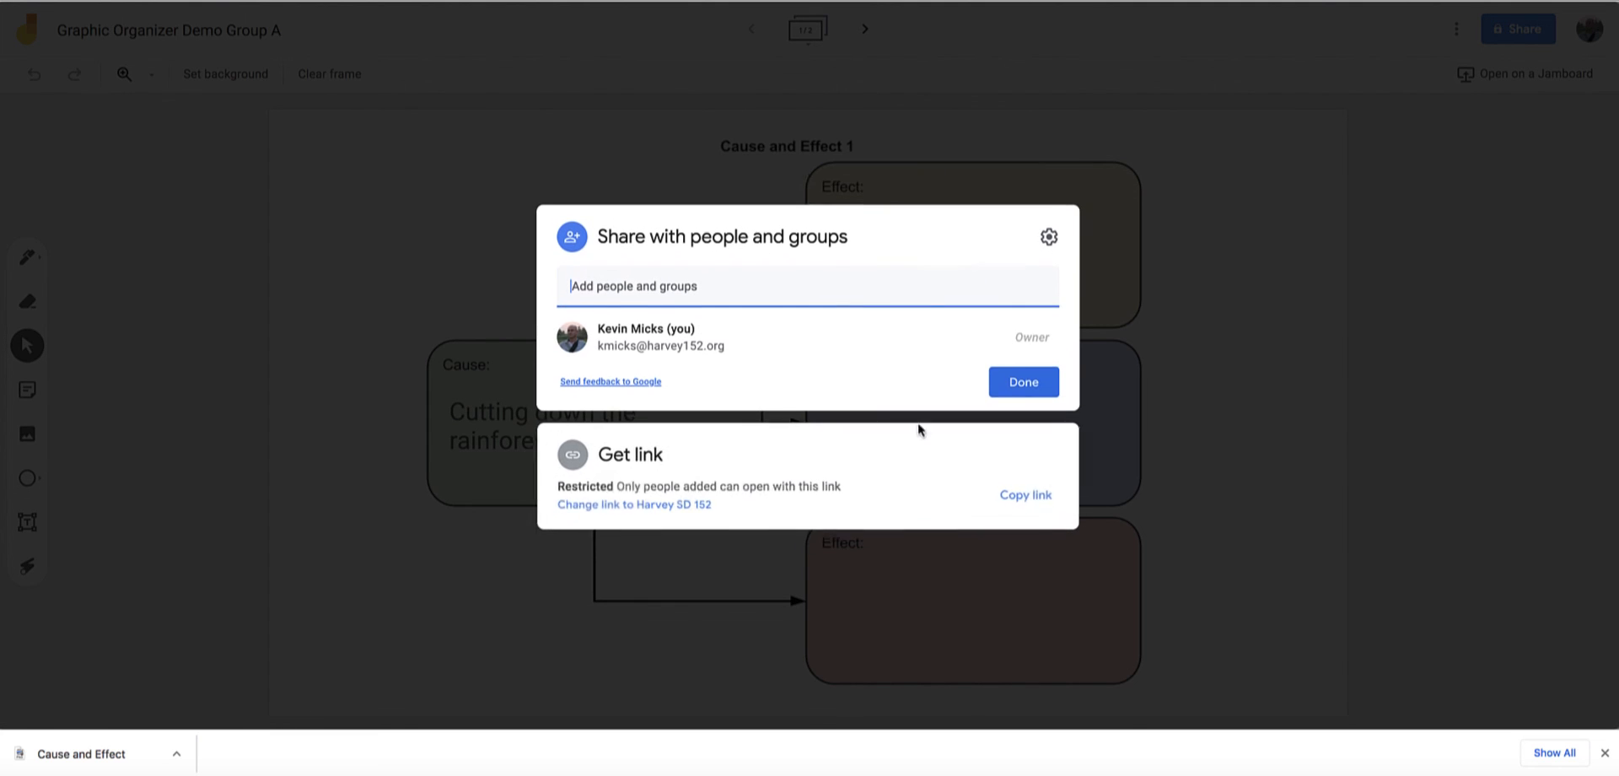
pyautogui.click(1024, 384)
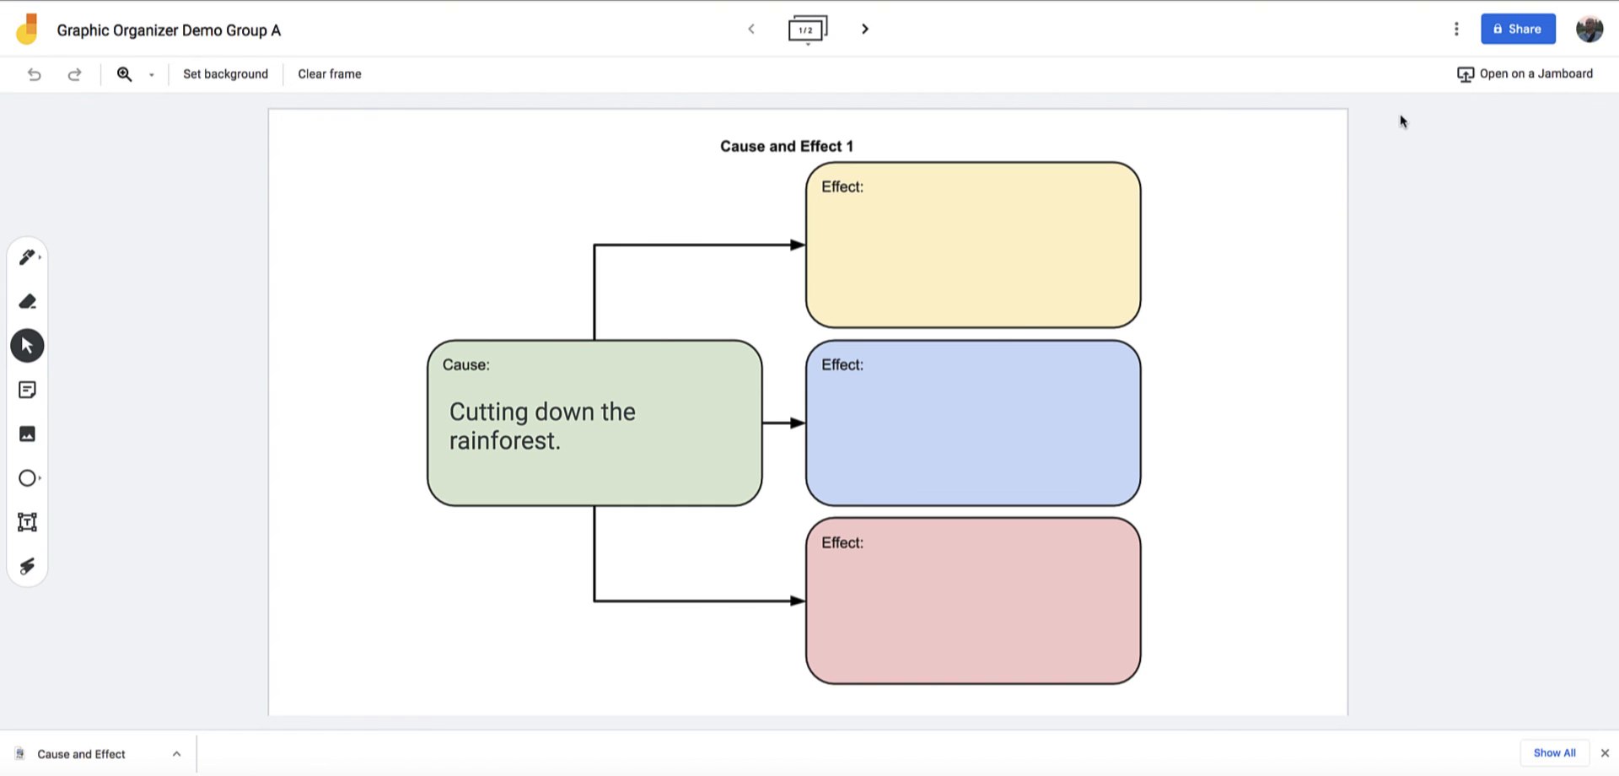
# Download the Graphic Organizer Demo Group A jam as a PDF, look through the downloaded file and close it
pyautogui.click(1453, 33)
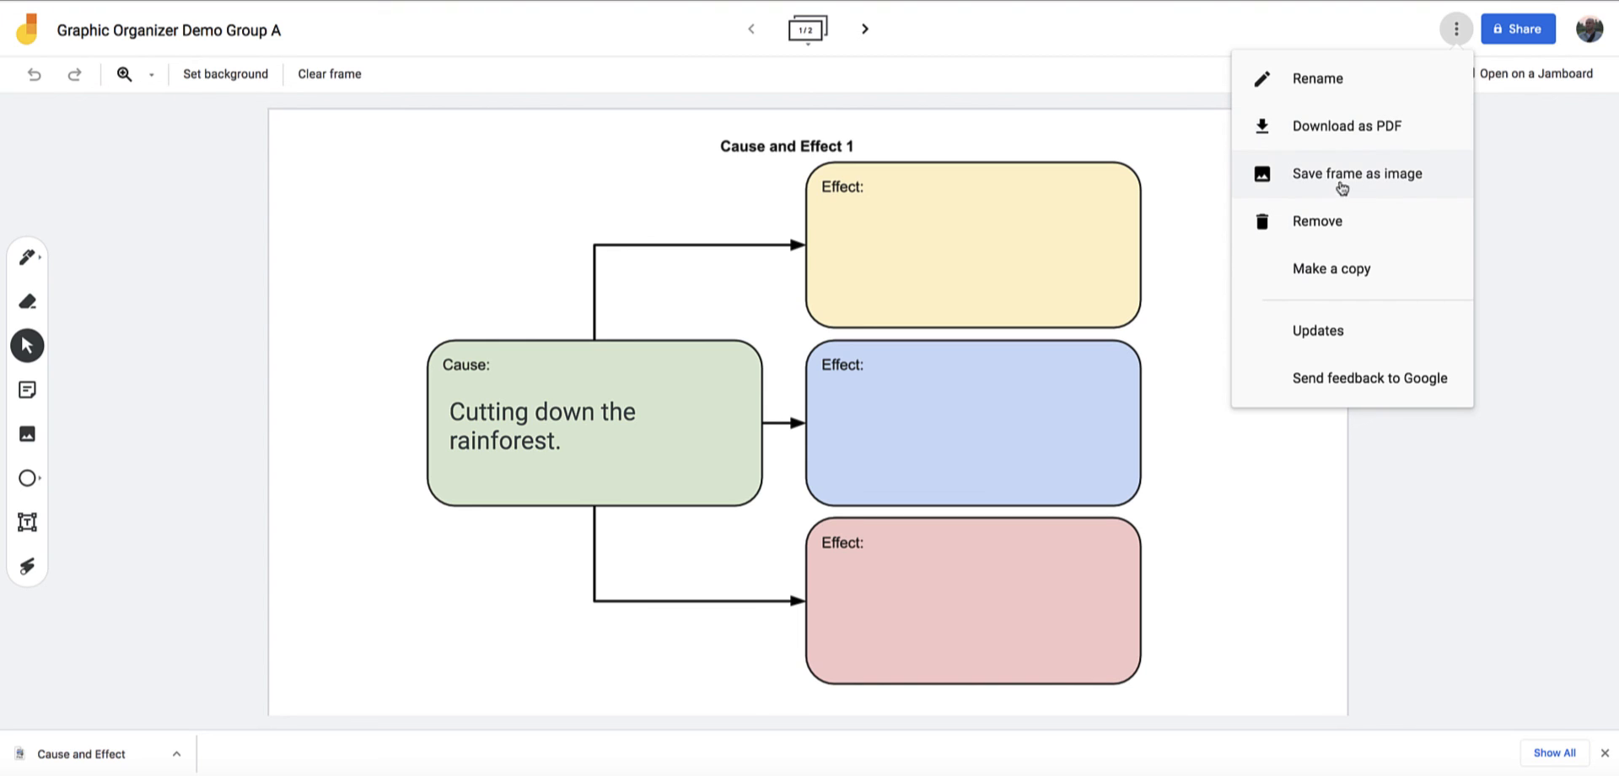
pyautogui.click(1343, 129)
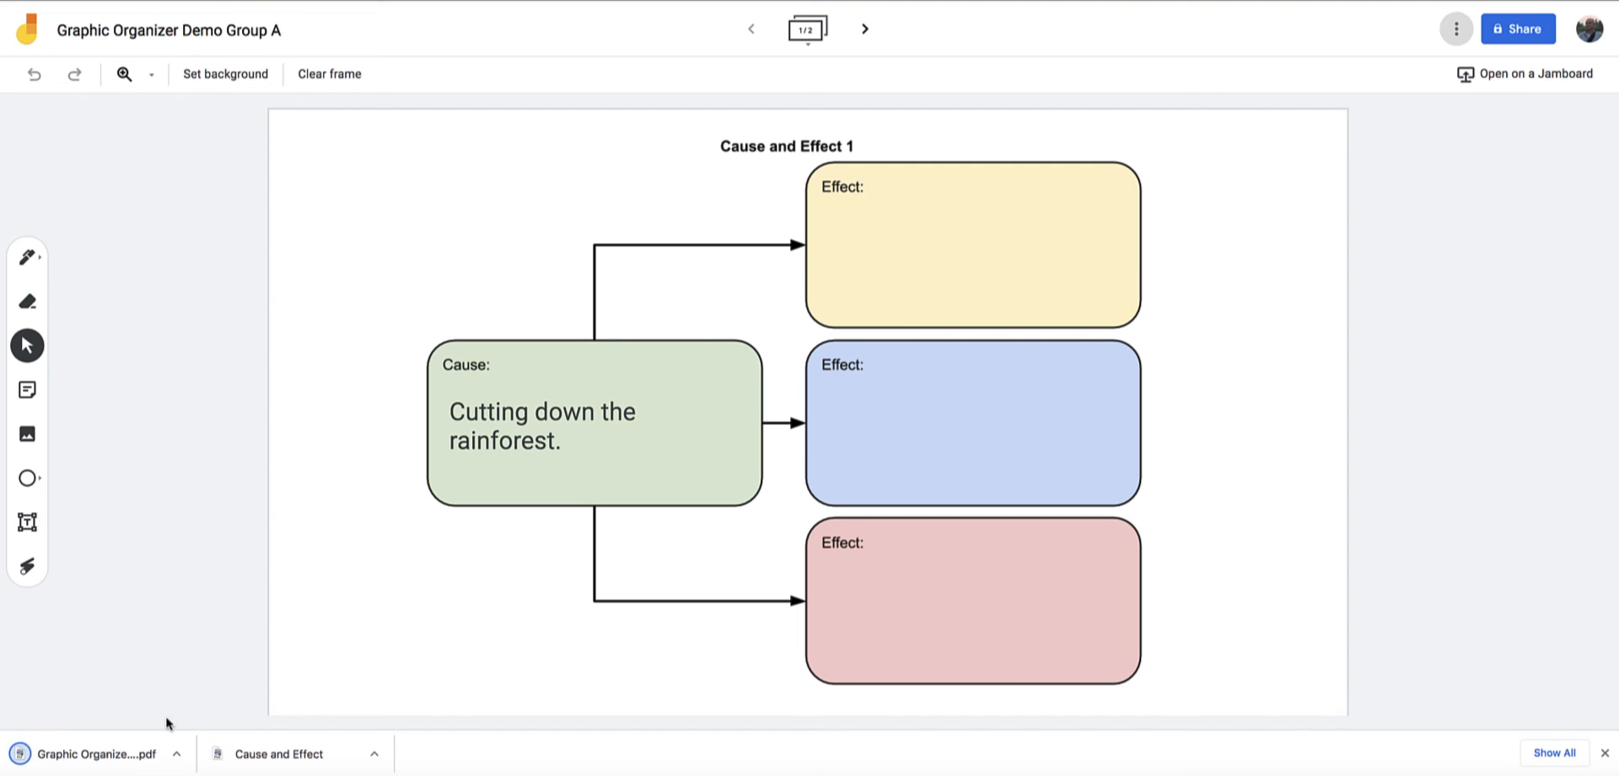
pyautogui.click(109, 766)
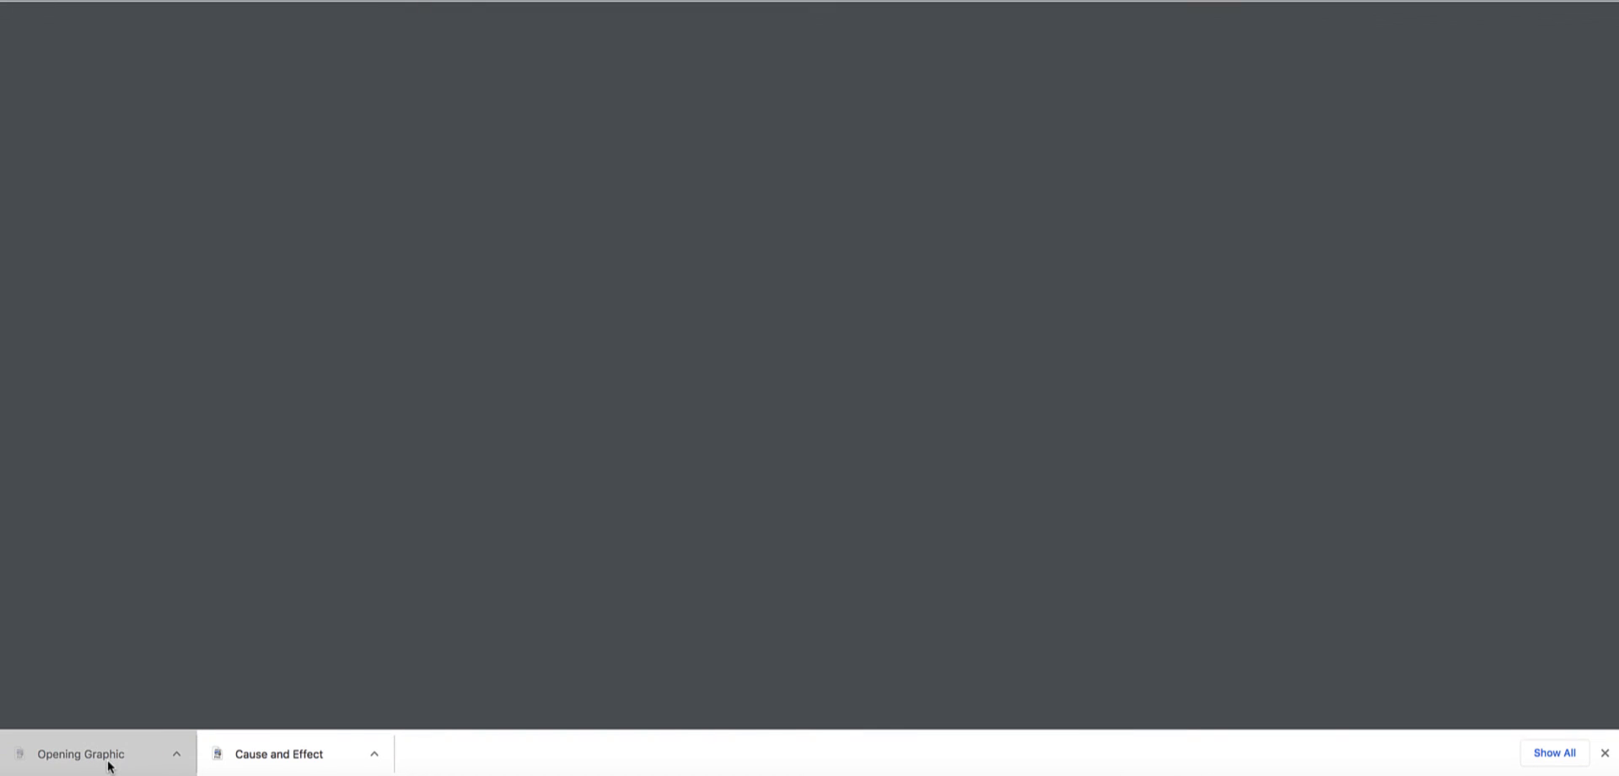
pyautogui.scroll(-14, 722, 295)
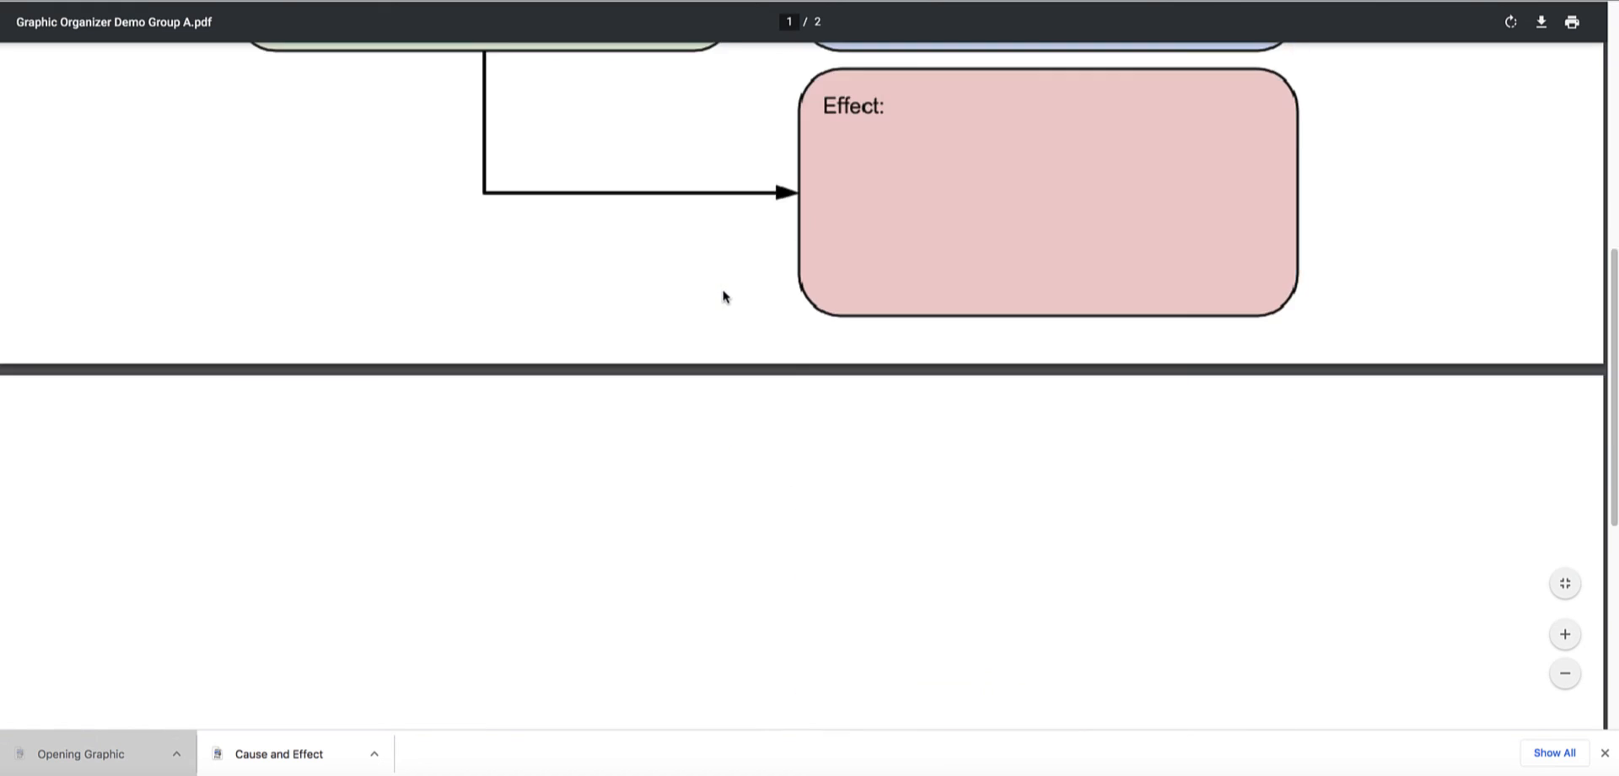
pyautogui.scroll(14, 727, 295)
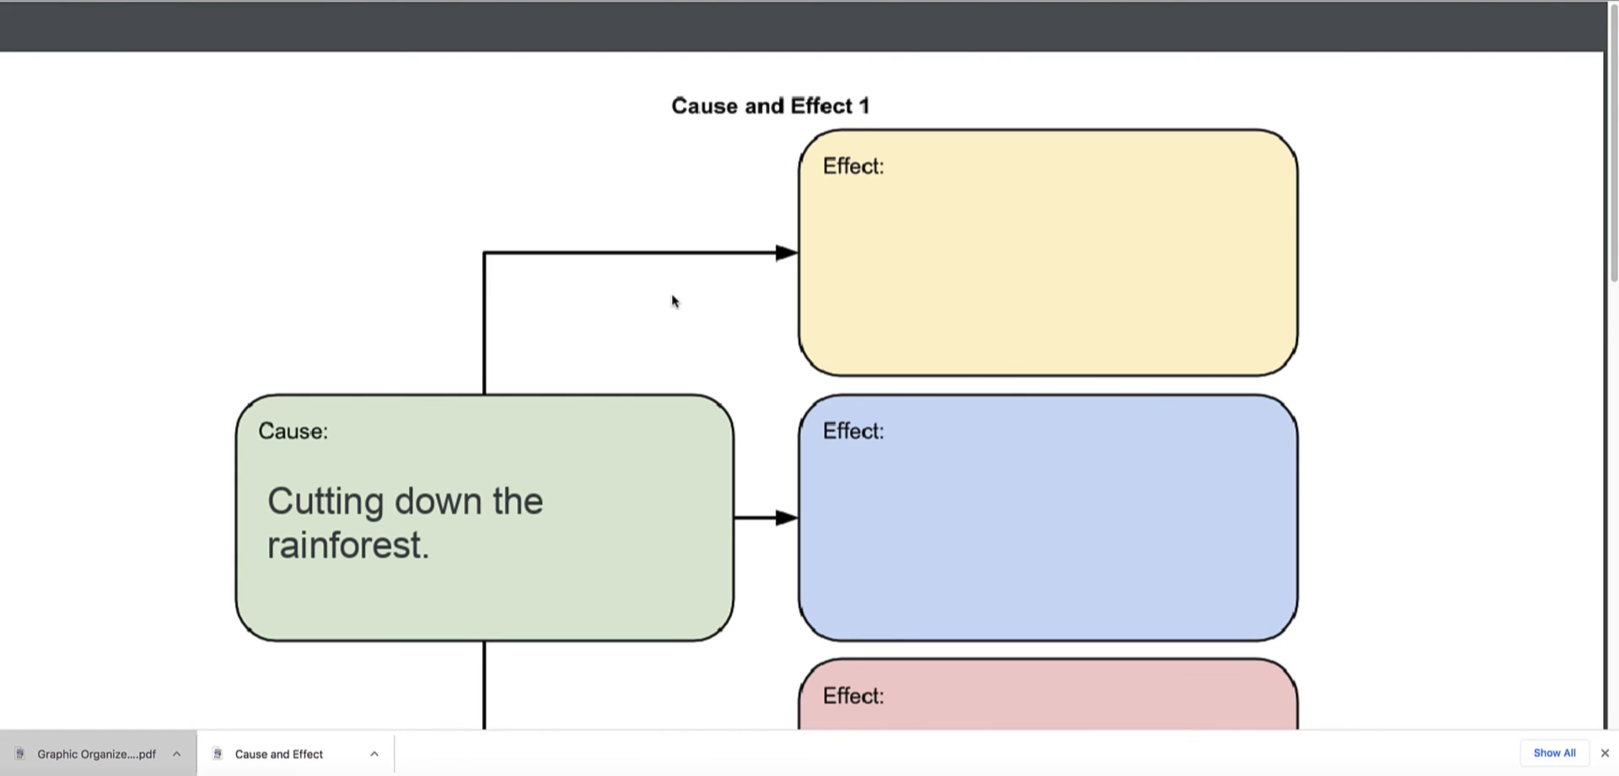
pyautogui.scroll(-2, 672, 299)
pyautogui.scroll(2, 673, 300)
pyautogui.hotkey('ctrl', 'w')
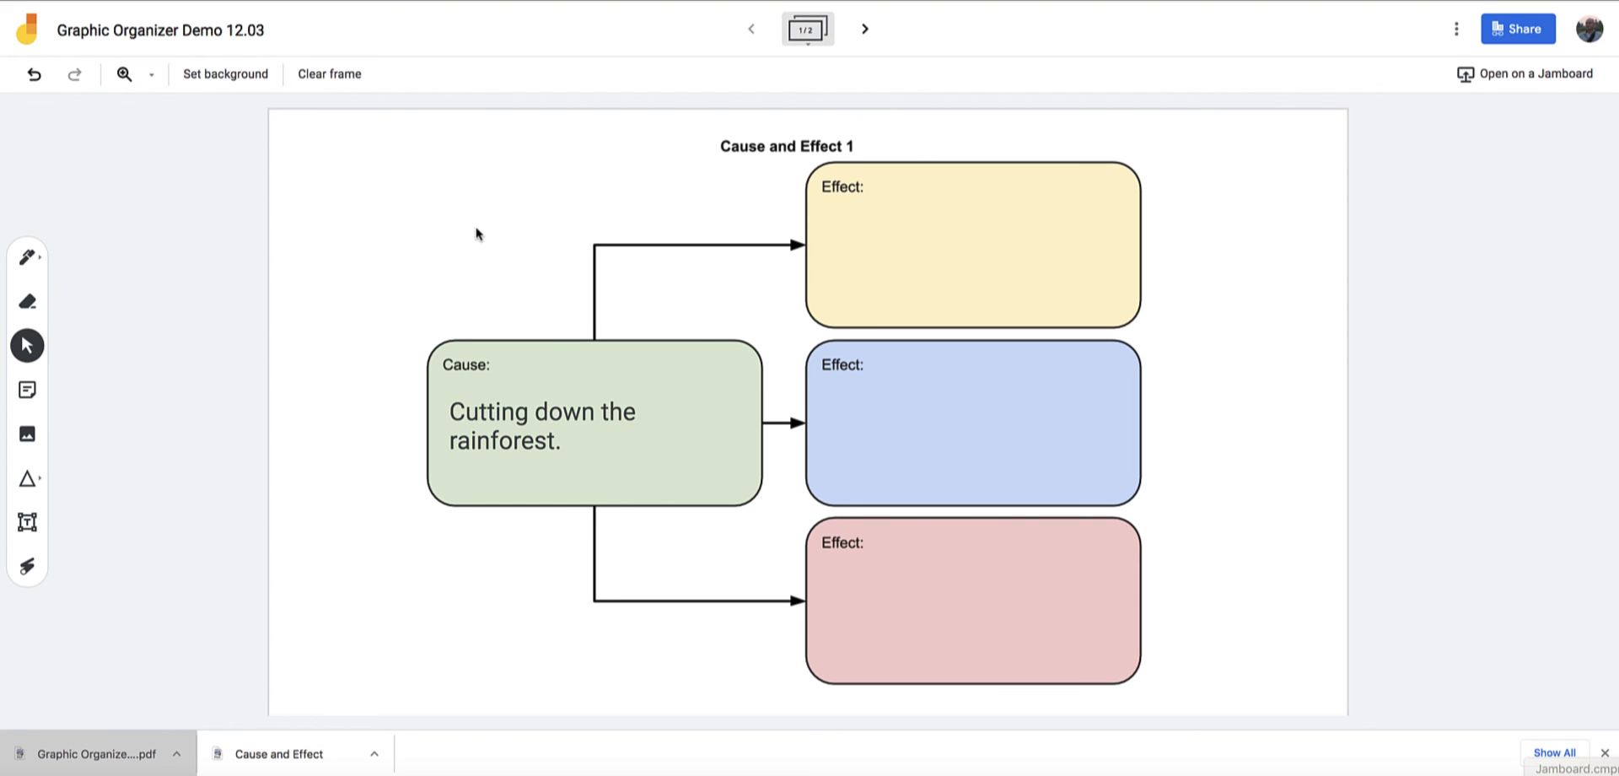
# Switch to the "Using Graphic Organizers with Jamboard" document in Google Docs and review the instructions on frames, PDF download and making copies
pyautogui.hotkey('ctrl', 'Tab')
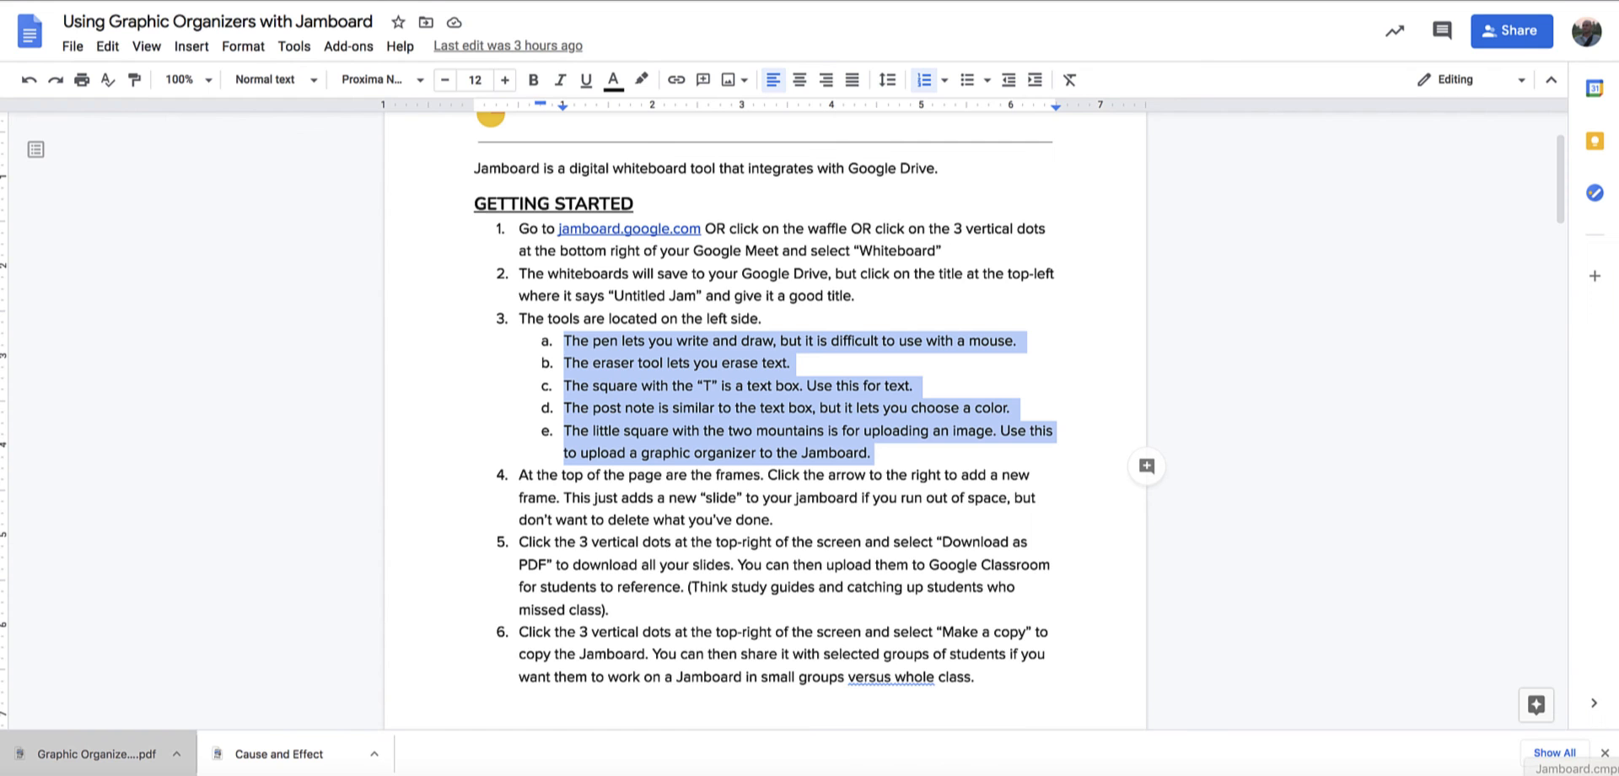
pyautogui.scroll(-1, 624, 270)
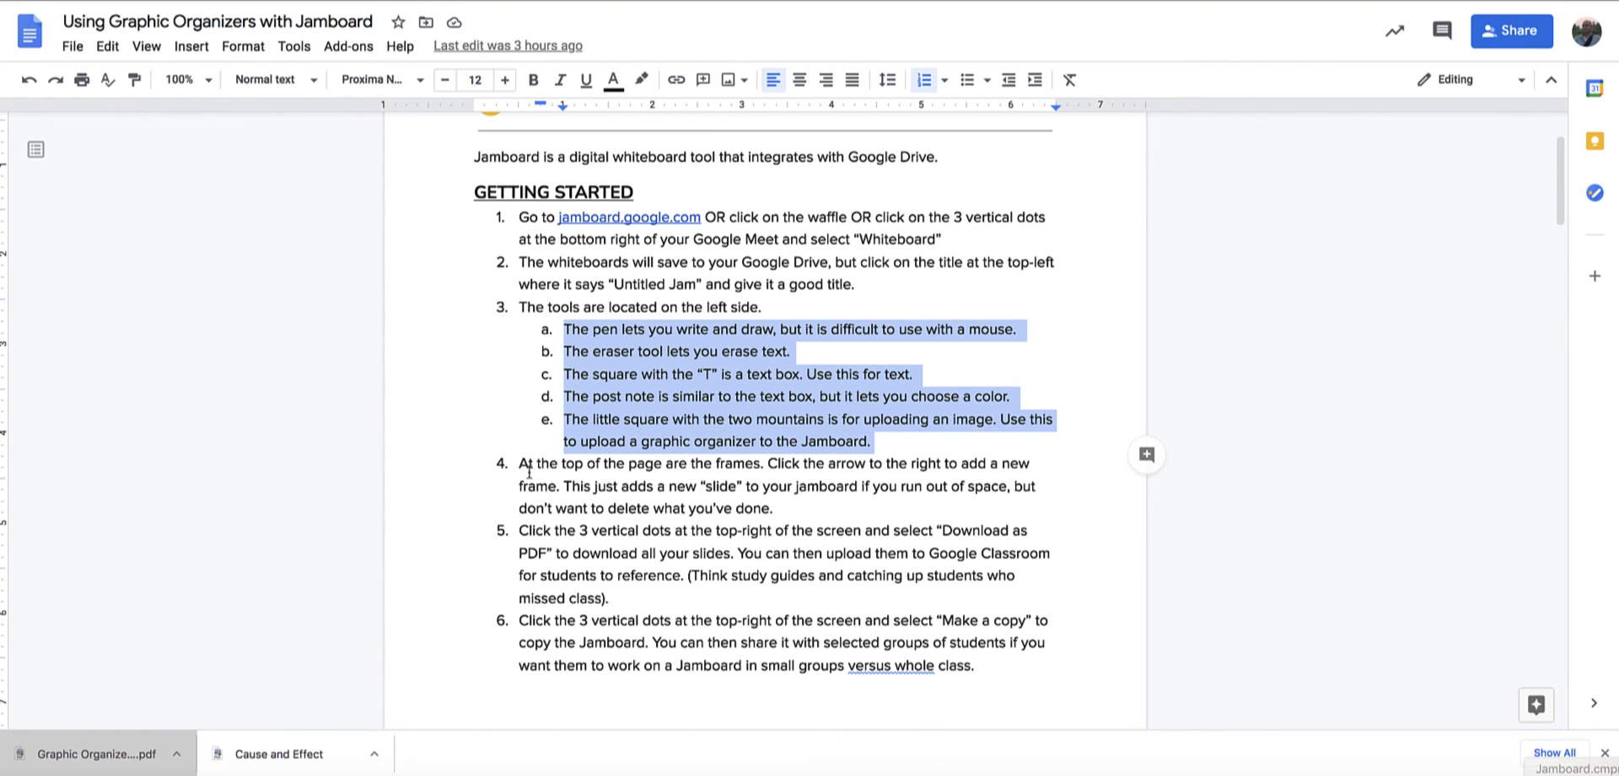
pyautogui.moveTo(528, 470); pyautogui.dragTo(800, 468)
pyautogui.moveTo(515, 533); pyautogui.dragTo(1033, 533)
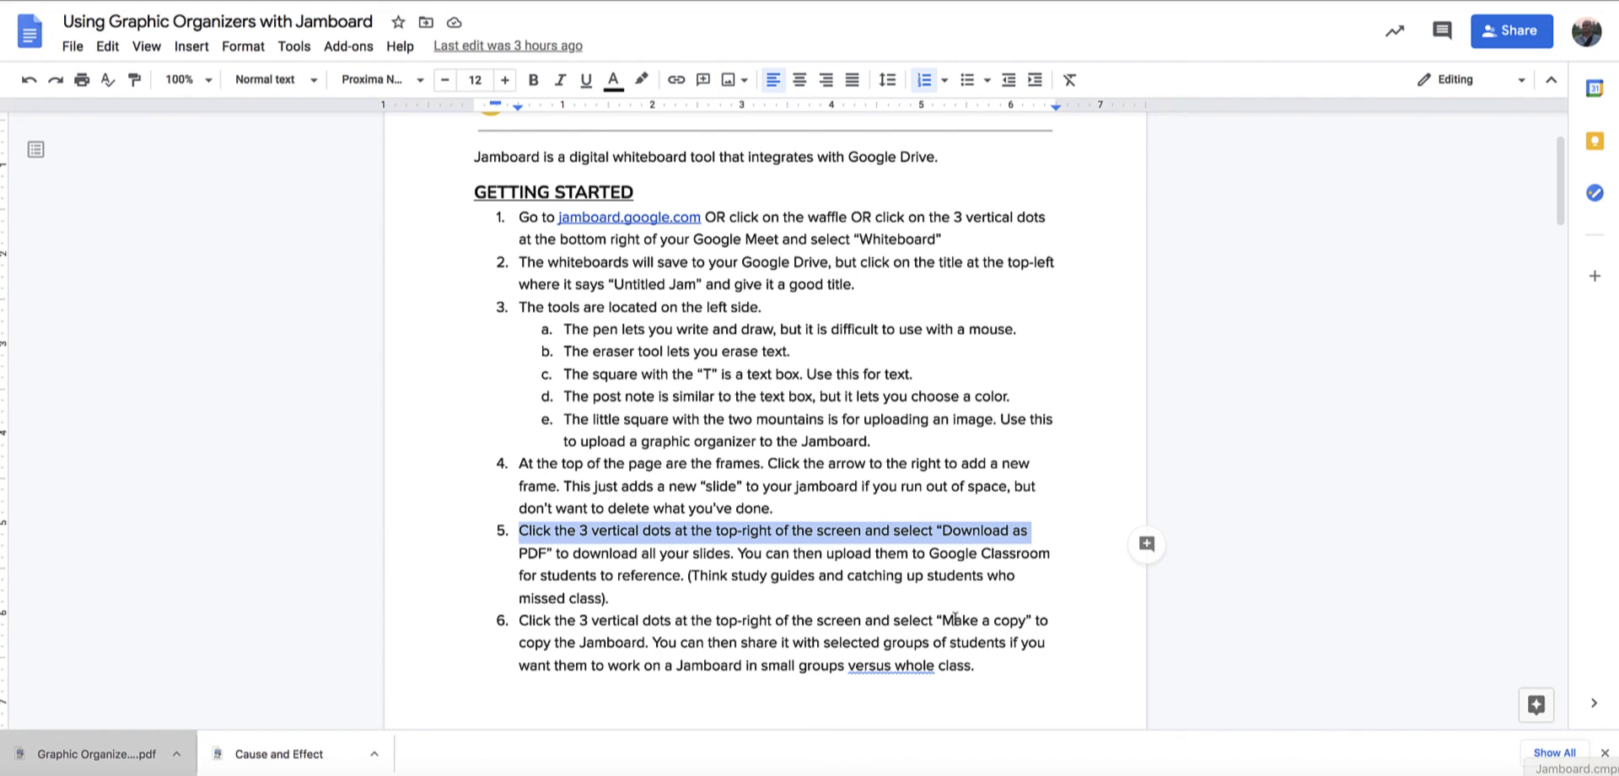
pyautogui.moveTo(931, 621); pyautogui.dragTo(1006, 620)
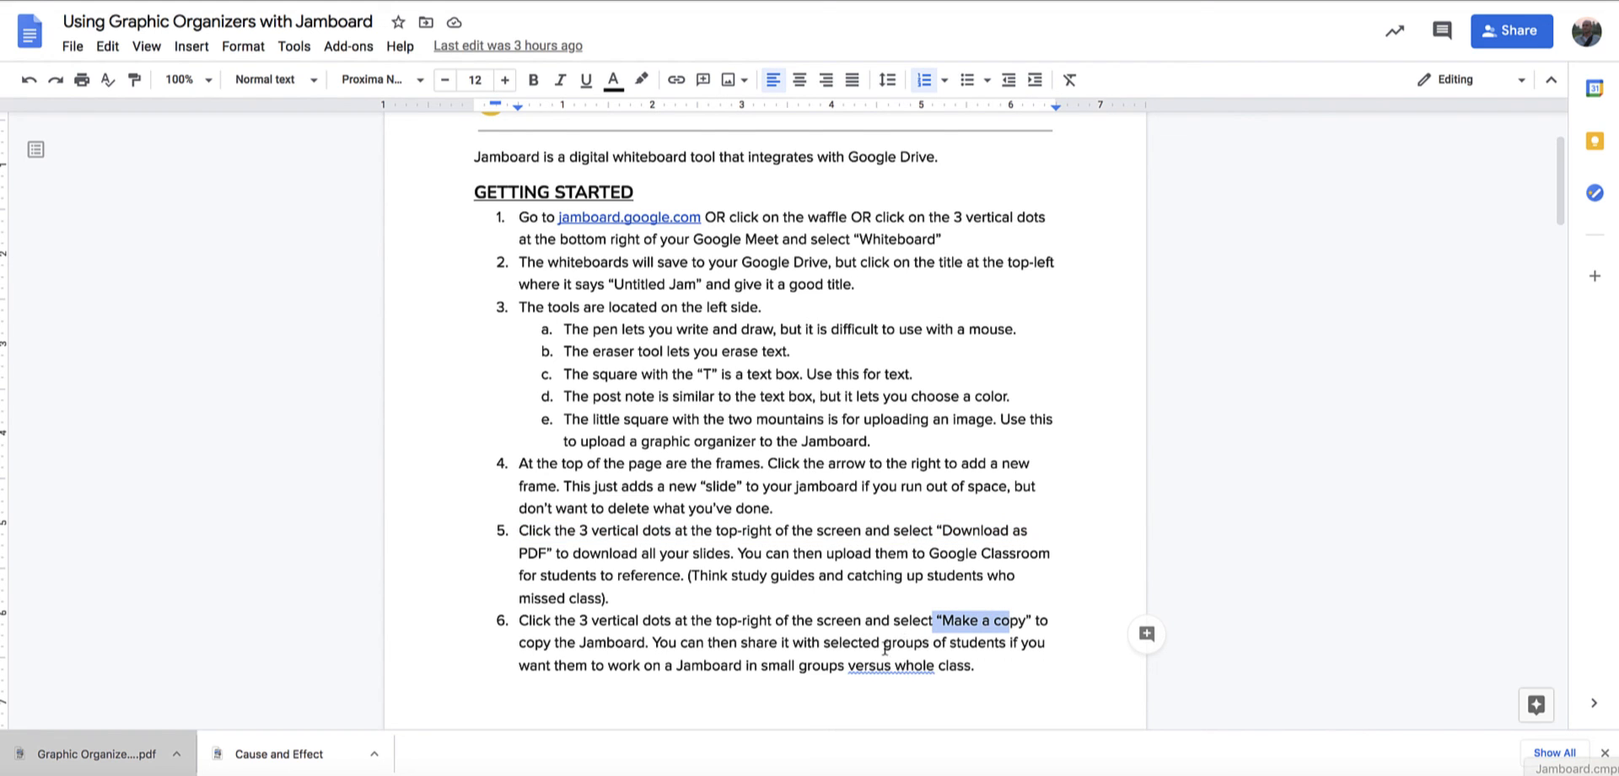
pyautogui.scroll(2, 702, 504)
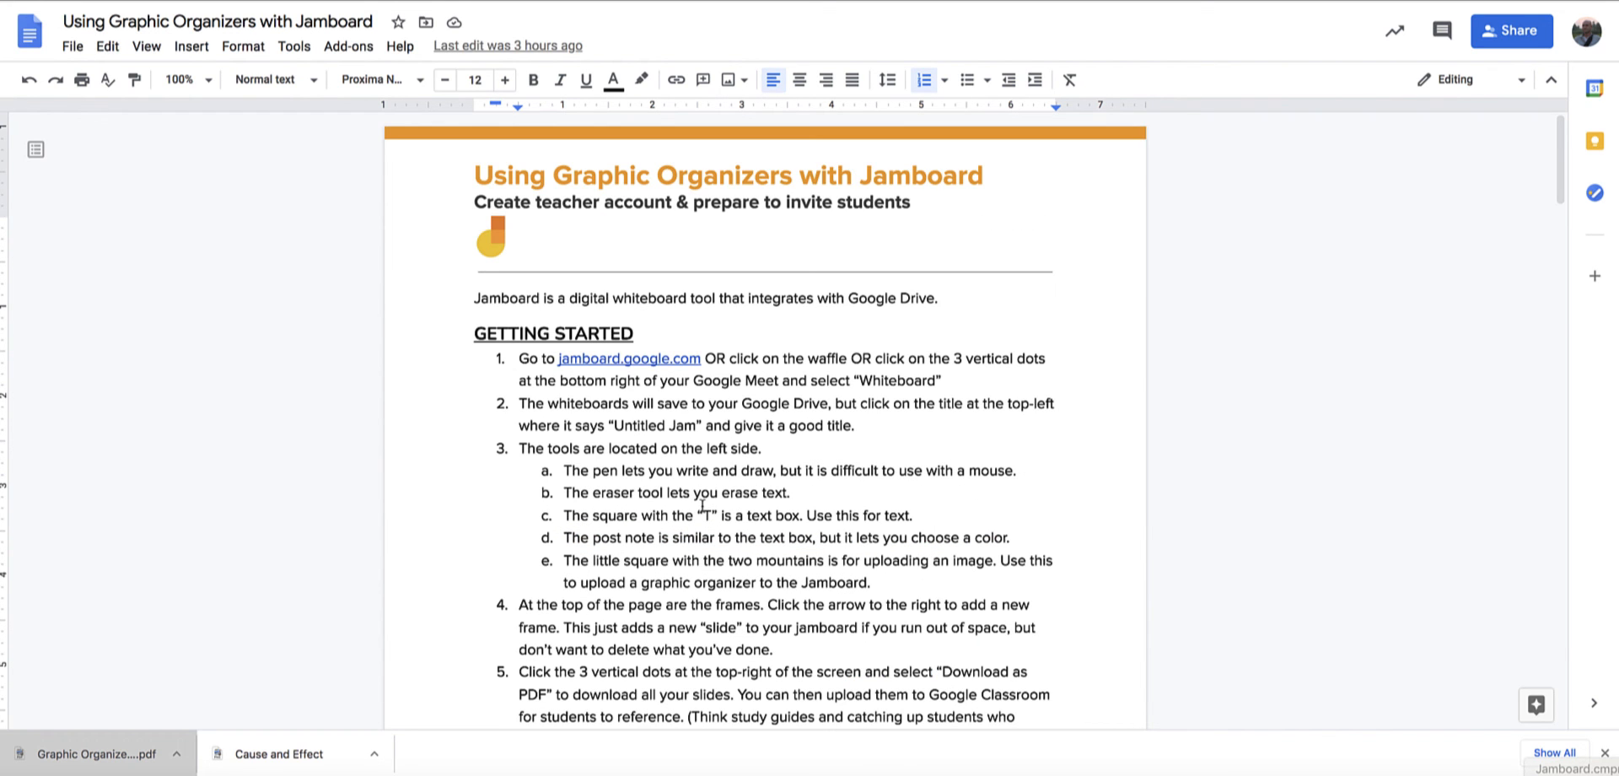